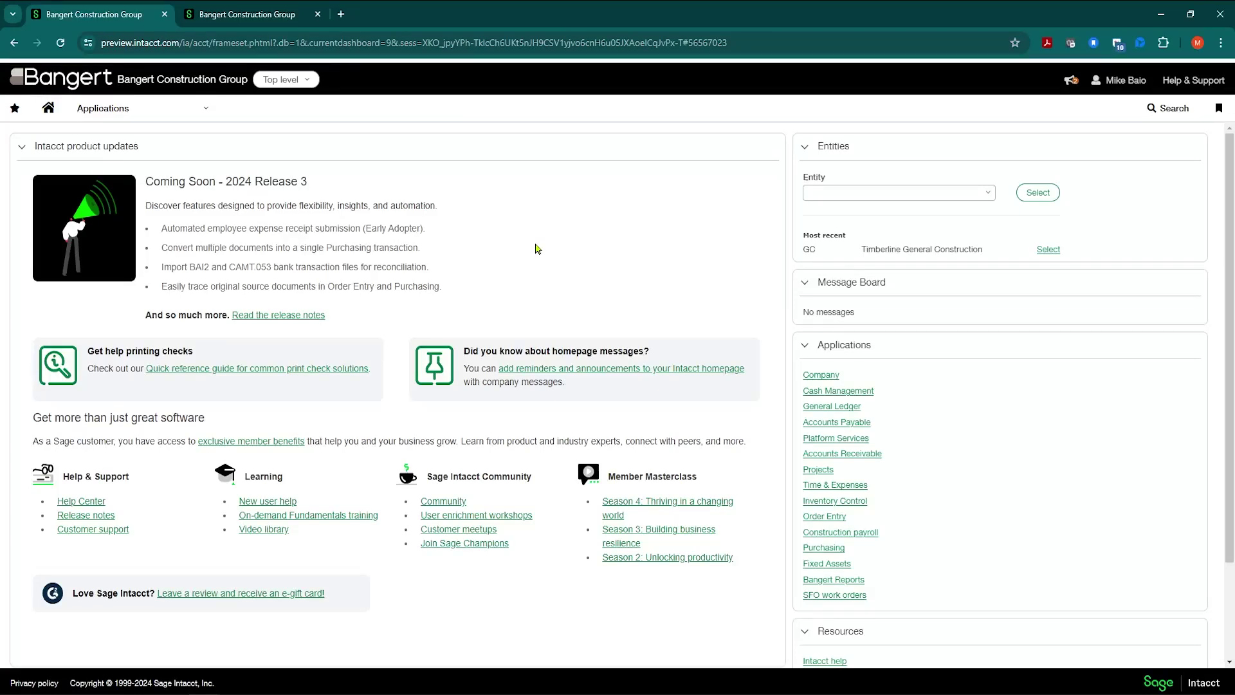
Open the Cash Management bank reconciliation page from the Applications menu
{"action": "left_click", "coordinate": [201, 116]}
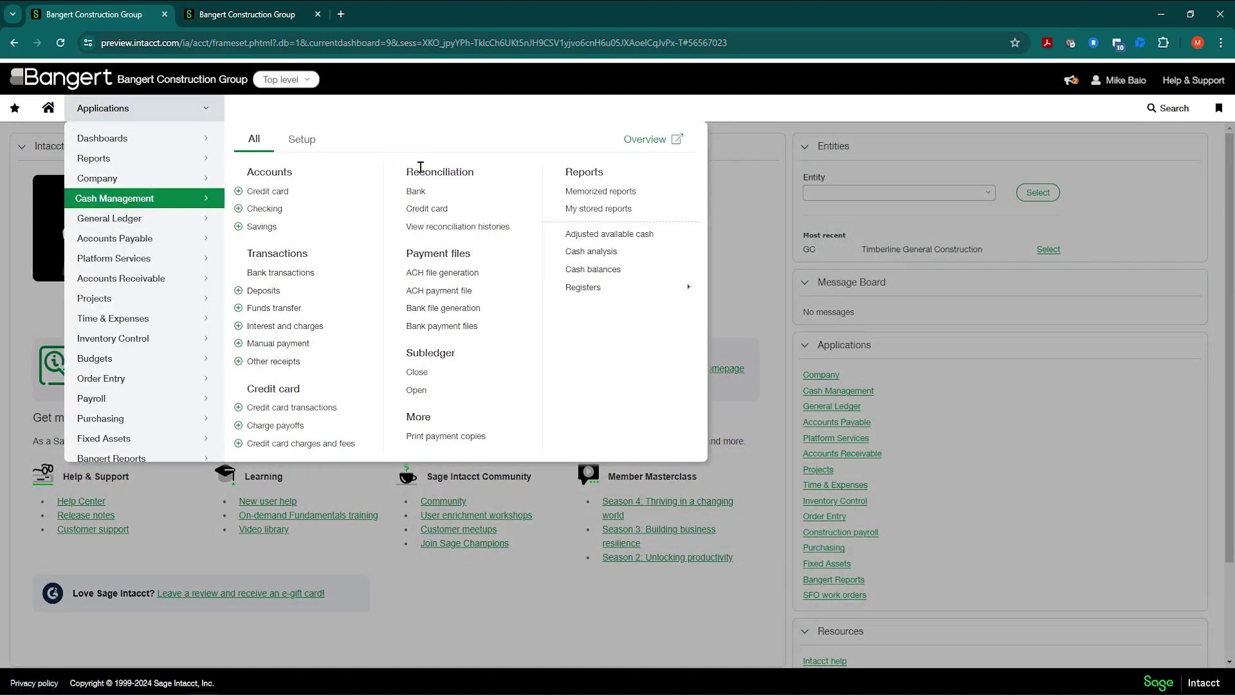
{"action": "left_click", "coordinate": [420, 193]}
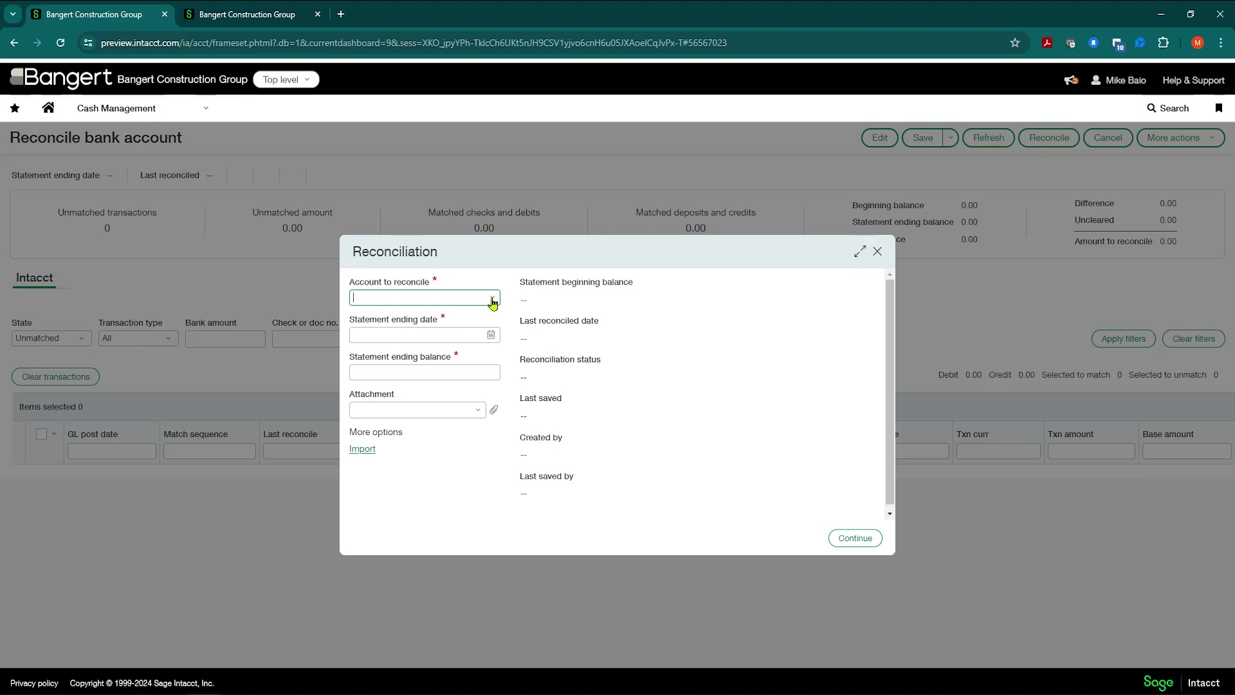
Choose GC Operating--First Bank Checking to reconcile and continue to its unmatched transactions
{"action": "left_click", "coordinate": [493, 305]}
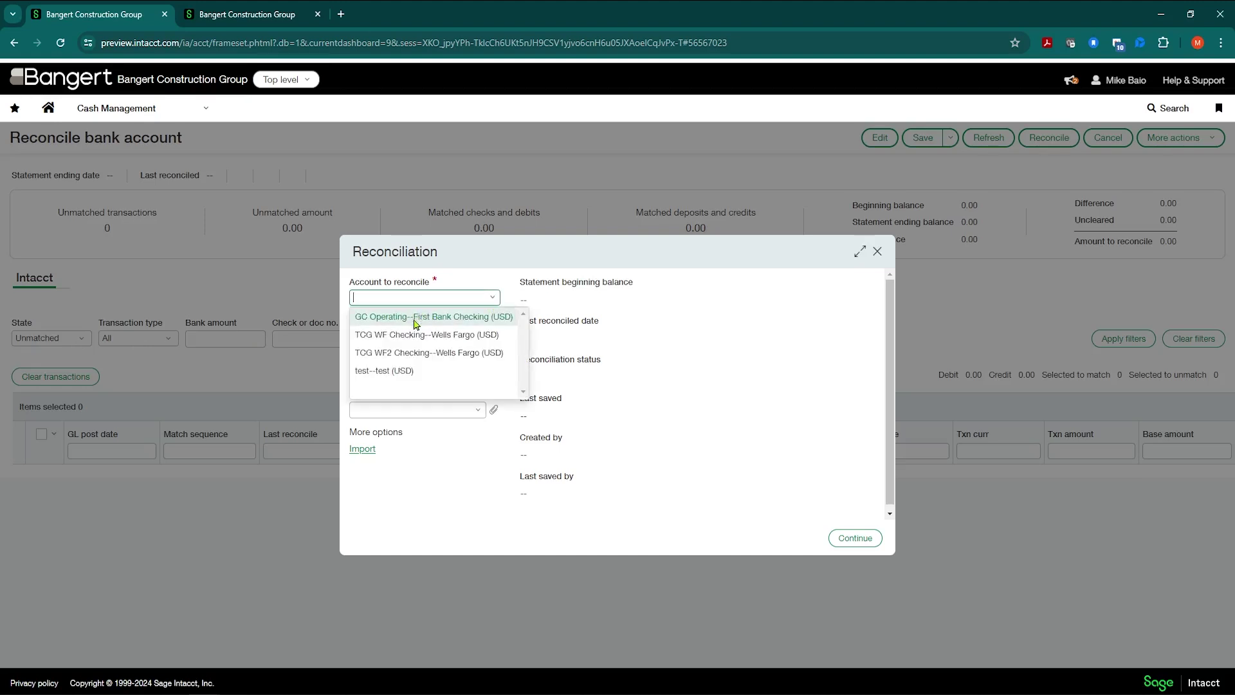
{"action": "left_click", "coordinate": [405, 318]}
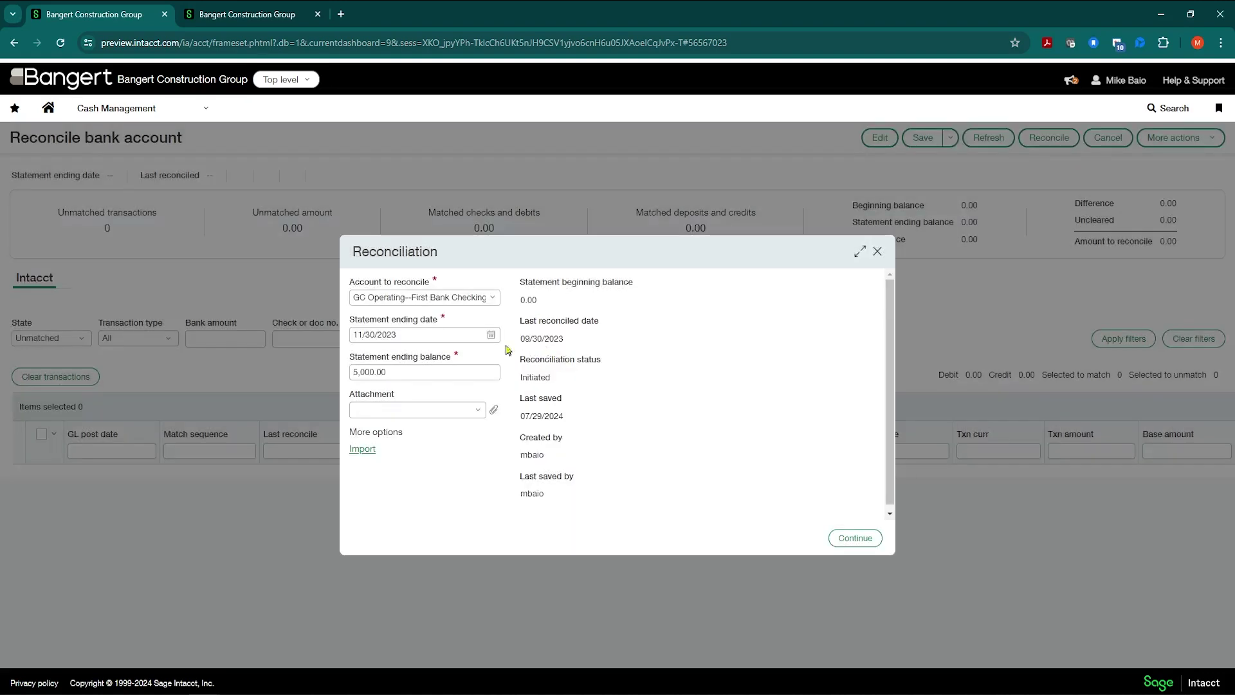
{"action": "left_click", "coordinate": [841, 535]}
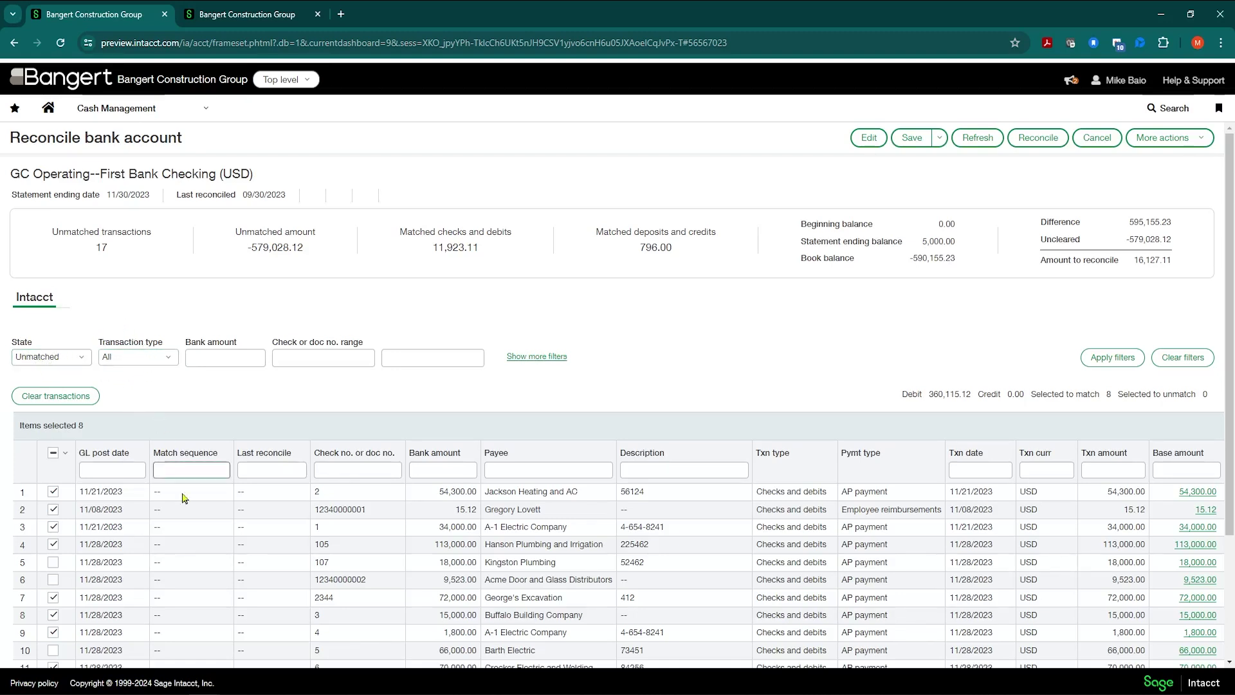
{"action": "scroll", "coordinate": [177, 506], "scroll_direction": "down", "scroll_amount": 2}
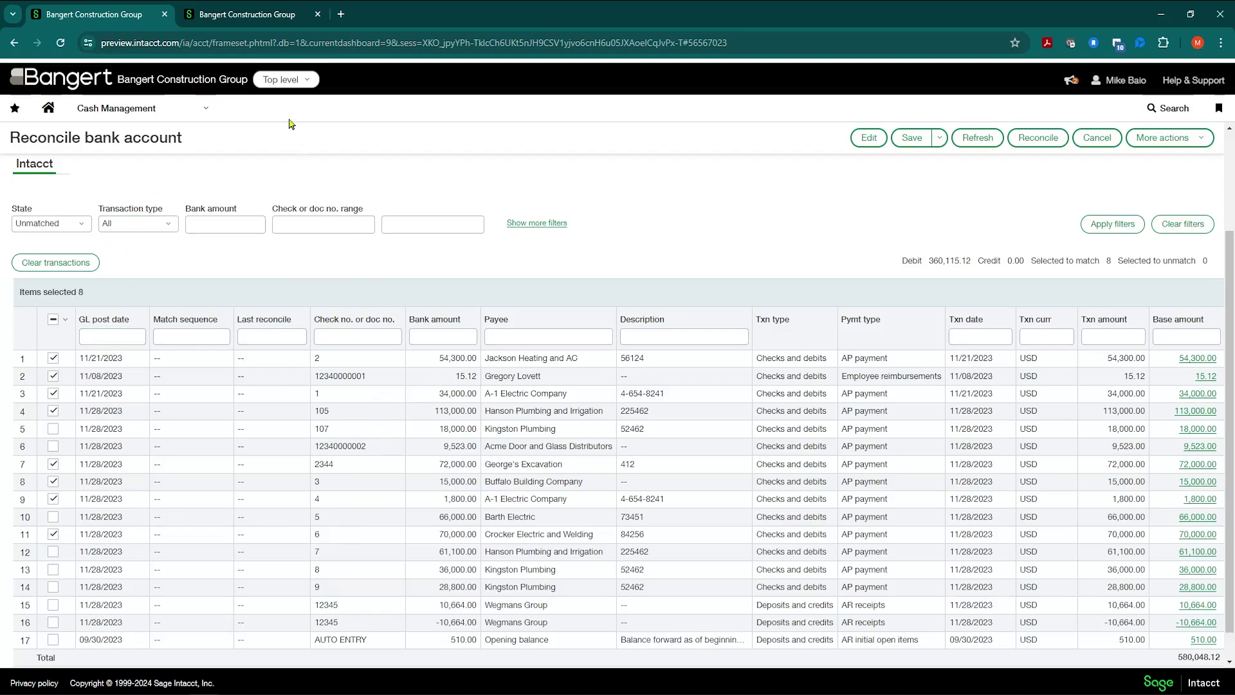
In the second session, open bank reconciliation and close the account prompt without choosing
{"action": "left_click", "coordinate": [243, 14]}
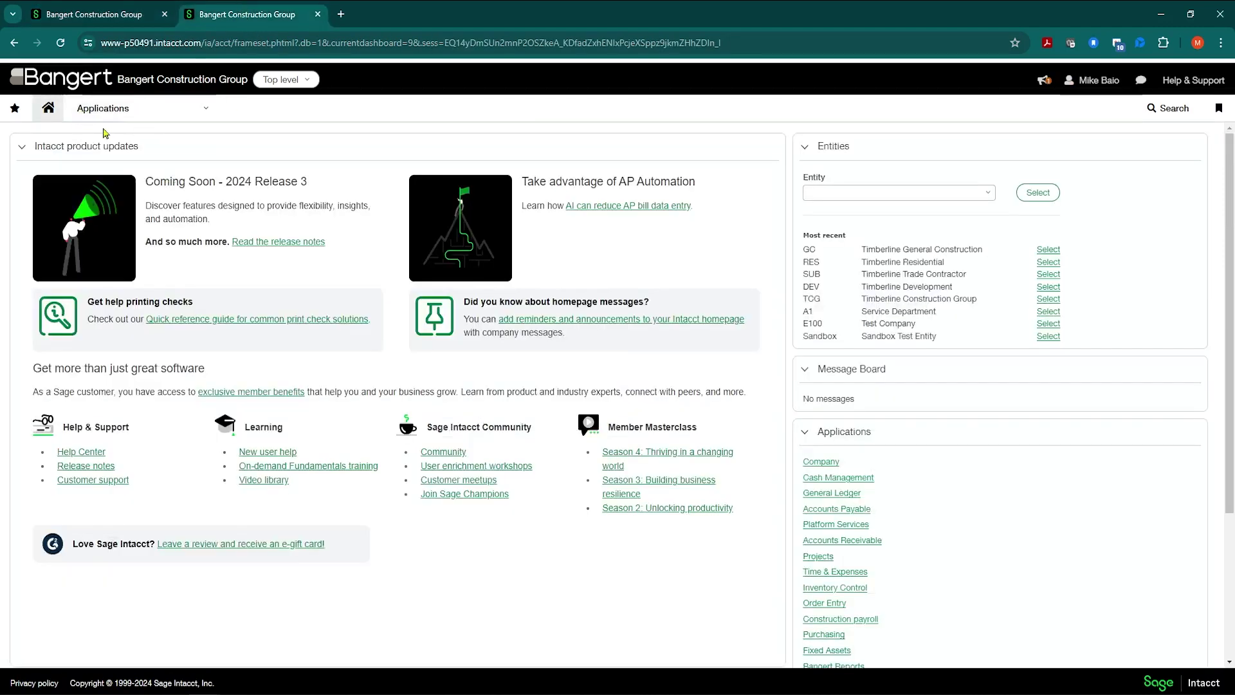
{"action": "left_click", "coordinate": [168, 110]}
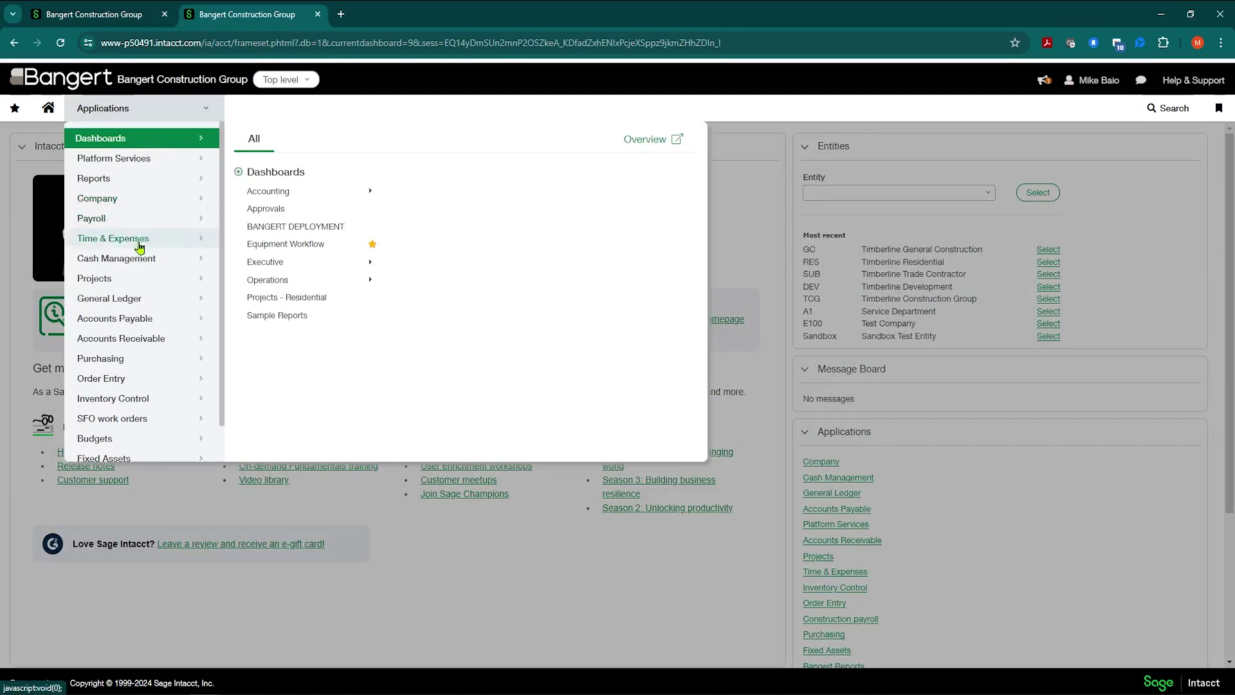
{"action": "left_click", "coordinate": [123, 258]}
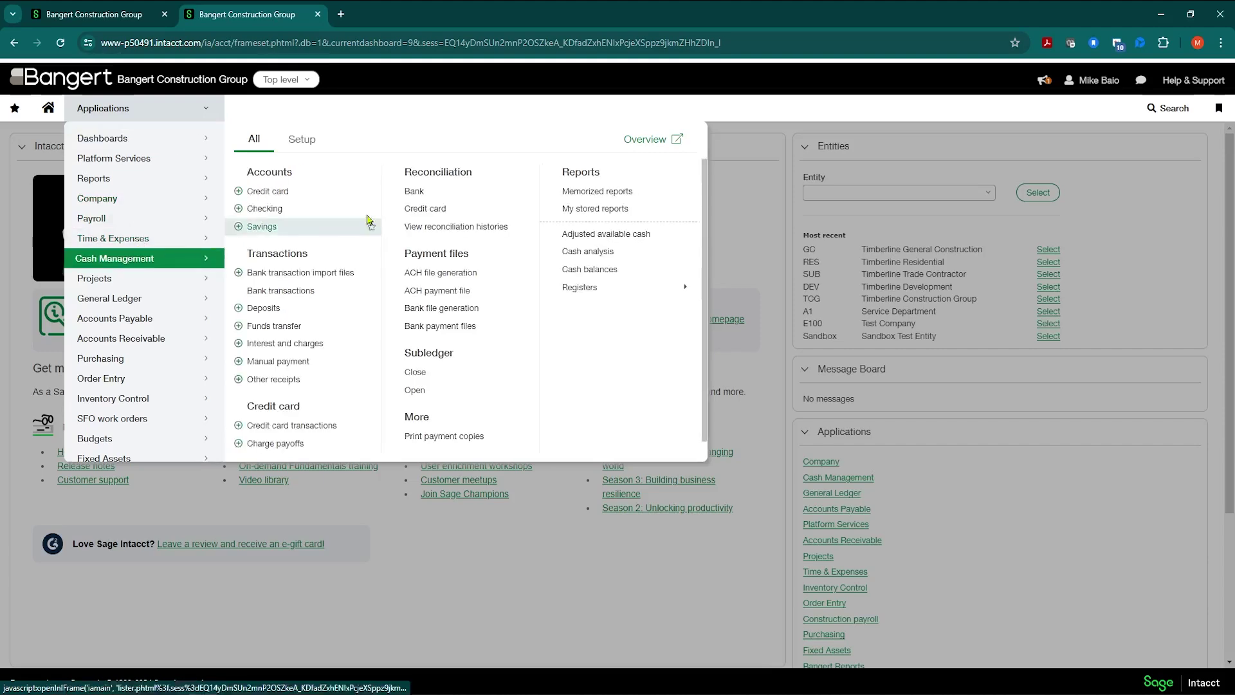
{"action": "left_click", "coordinate": [409, 193]}
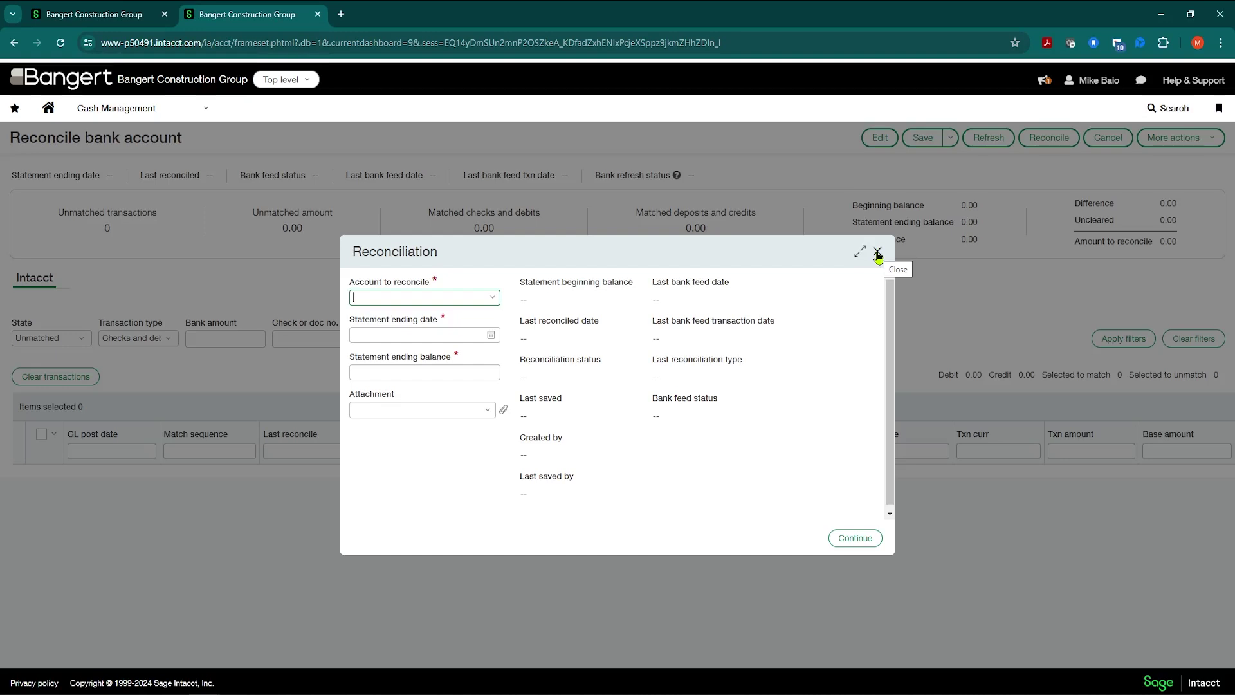
{"action": "left_click", "coordinate": [879, 253]}
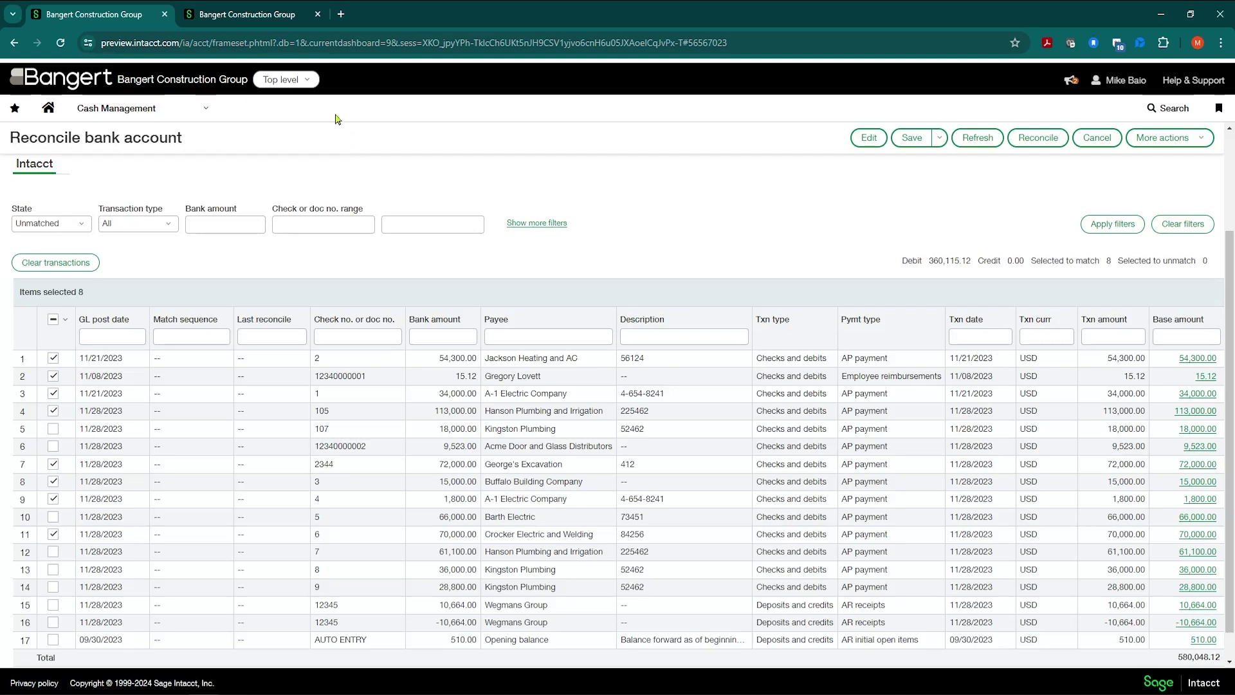
Leave the unsaved reconcile page for Home, then open Company Admin Subscriptions
{"action": "left_click", "coordinate": [259, 11]}
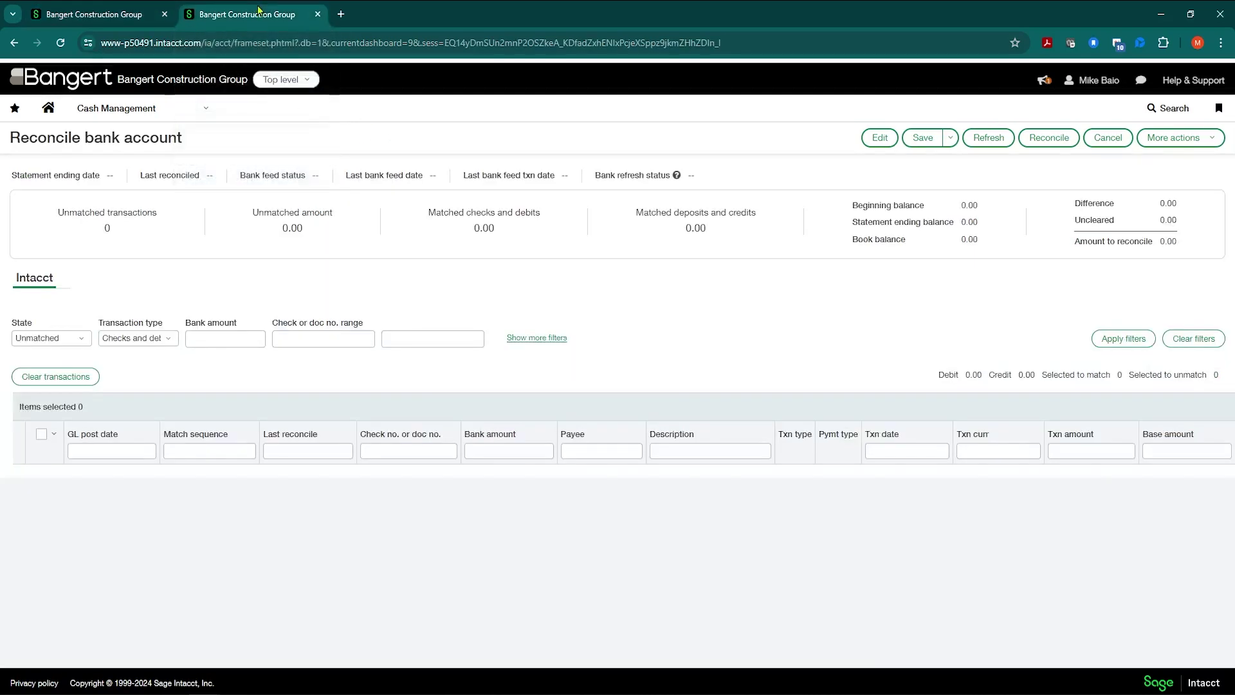
{"action": "left_click", "coordinate": [48, 107]}
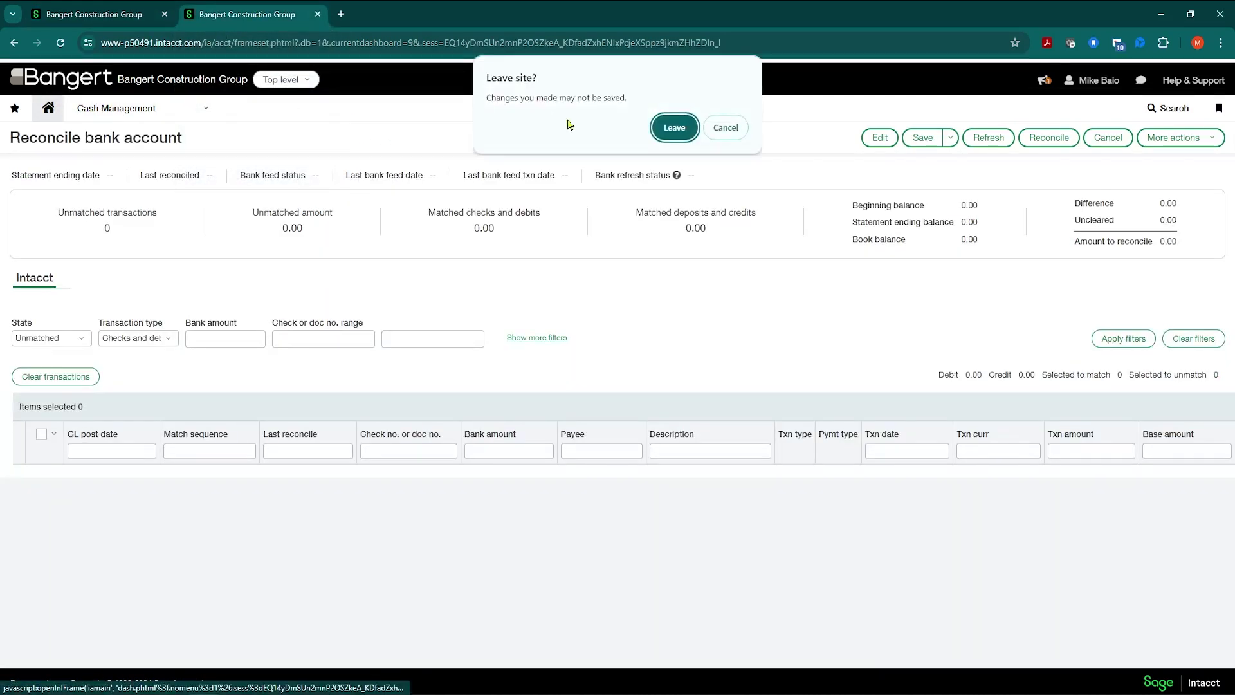
{"action": "left_click", "coordinate": [673, 126]}
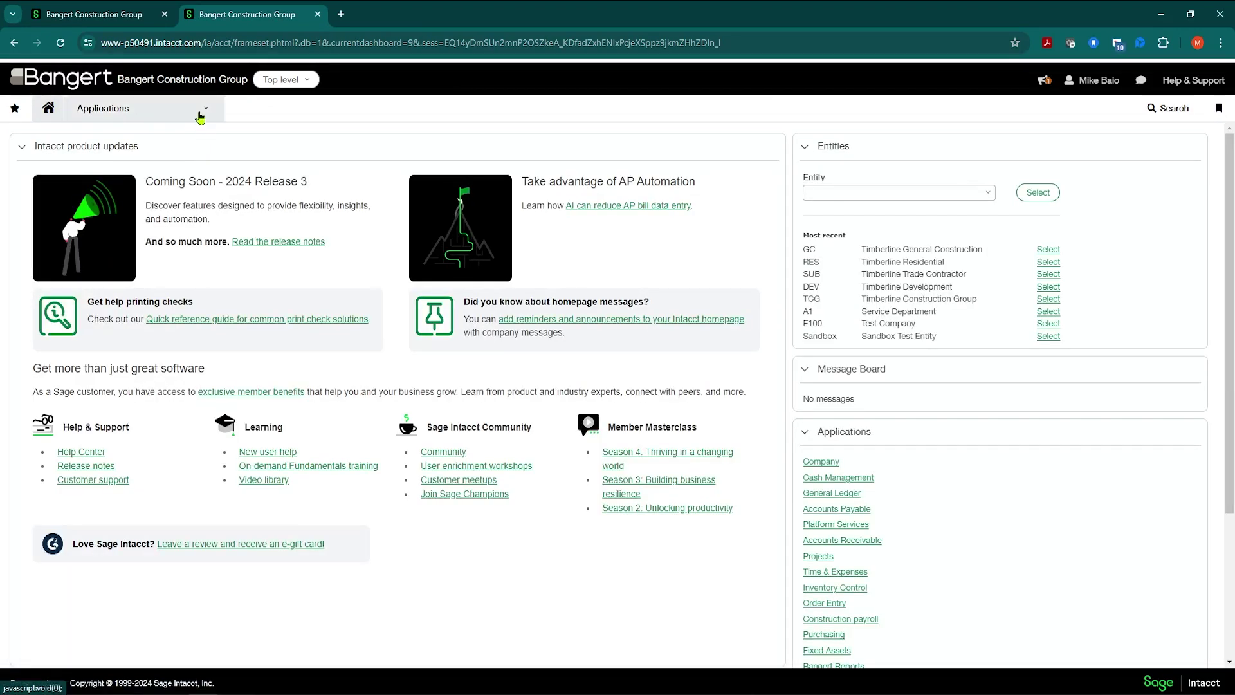
{"action": "left_click", "coordinate": [200, 117]}
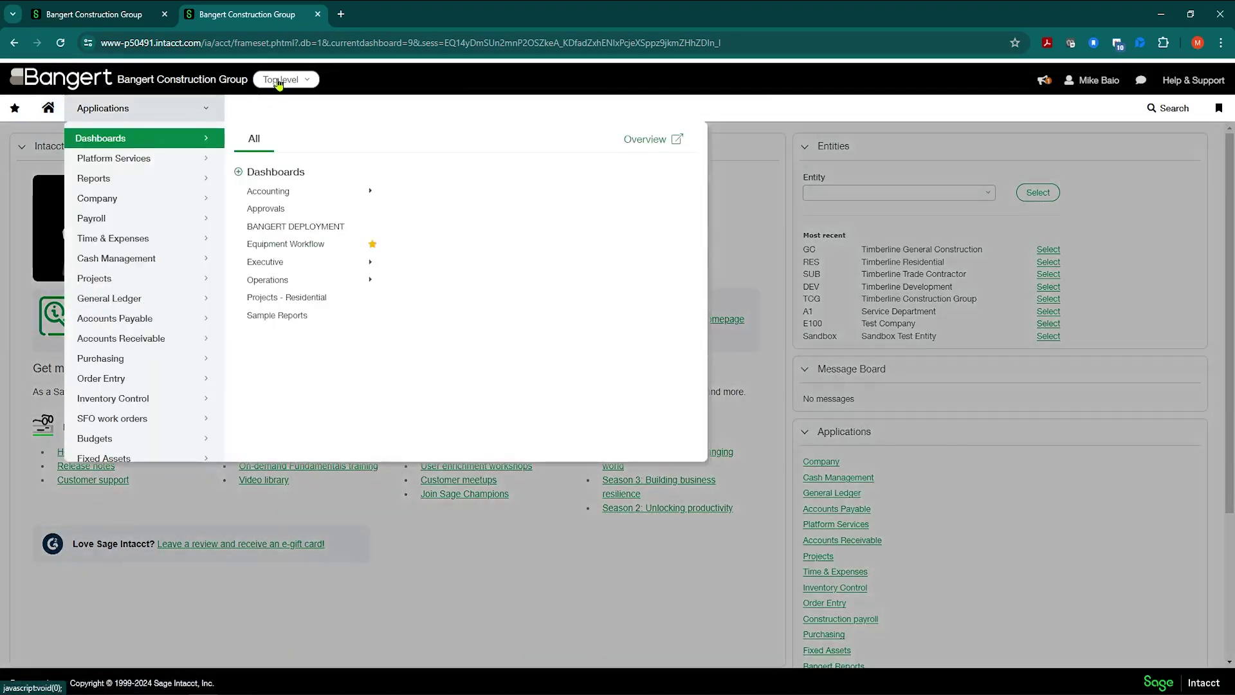
{"action": "mouse_move", "coordinate": [145, 198]}
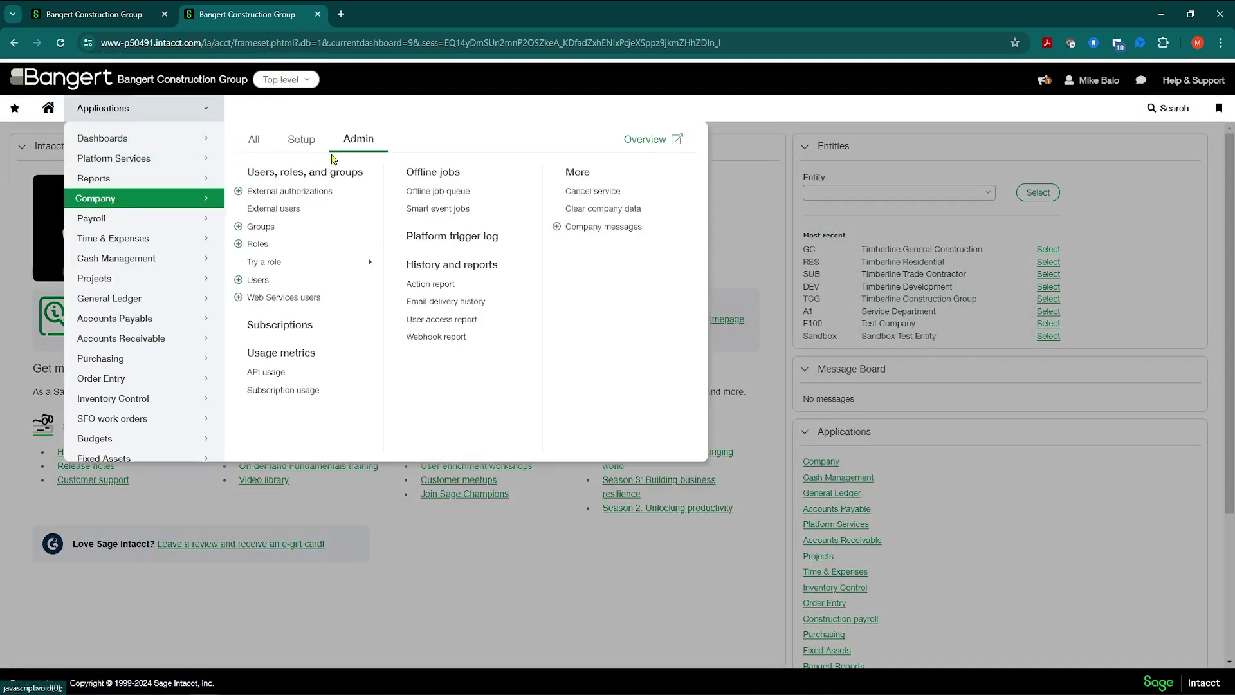
{"action": "left_click", "coordinate": [285, 324]}
{"action": "scroll", "coordinate": [378, 326], "scroll_direction": "down", "scroll_amount": 2}
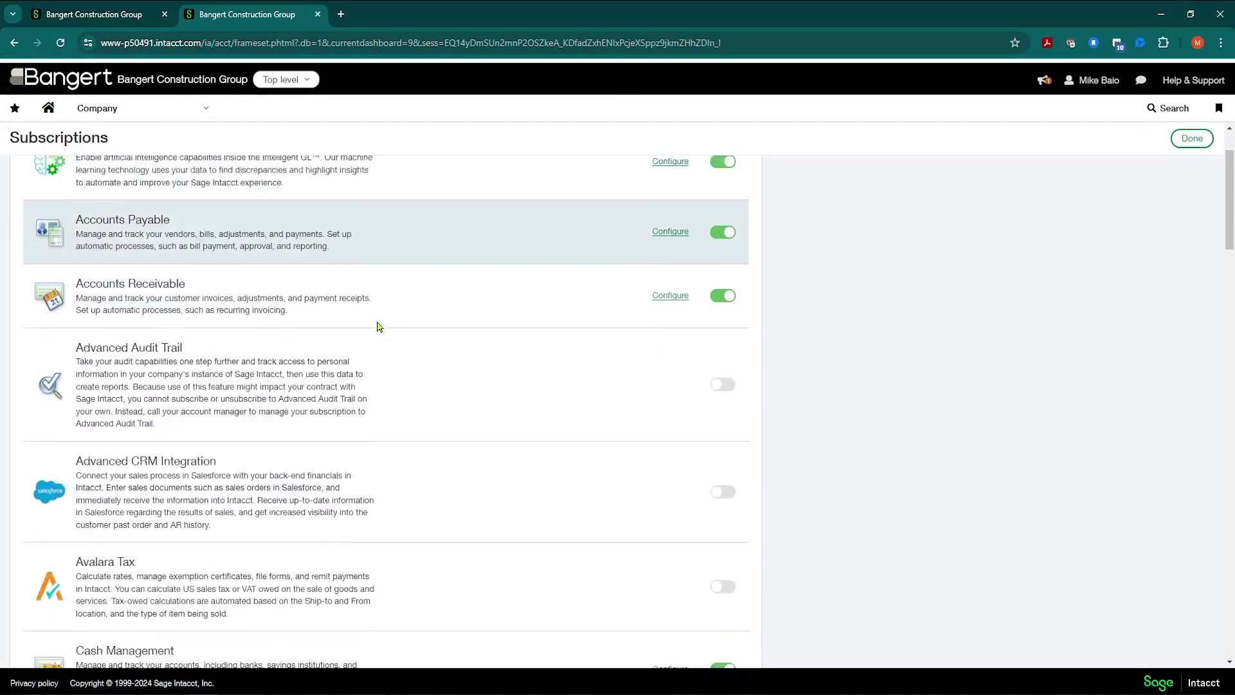
{"action": "scroll", "coordinate": [377, 326], "scroll_direction": "down", "scroll_amount": 3}
{"action": "scroll", "coordinate": [381, 319], "scroll_direction": "down", "scroll_amount": 3}
{"action": "scroll", "coordinate": [381, 320], "scroll_direction": "down", "scroll_amount": 2}
{"action": "scroll", "coordinate": [382, 321], "scroll_direction": "down", "scroll_amount": 5}
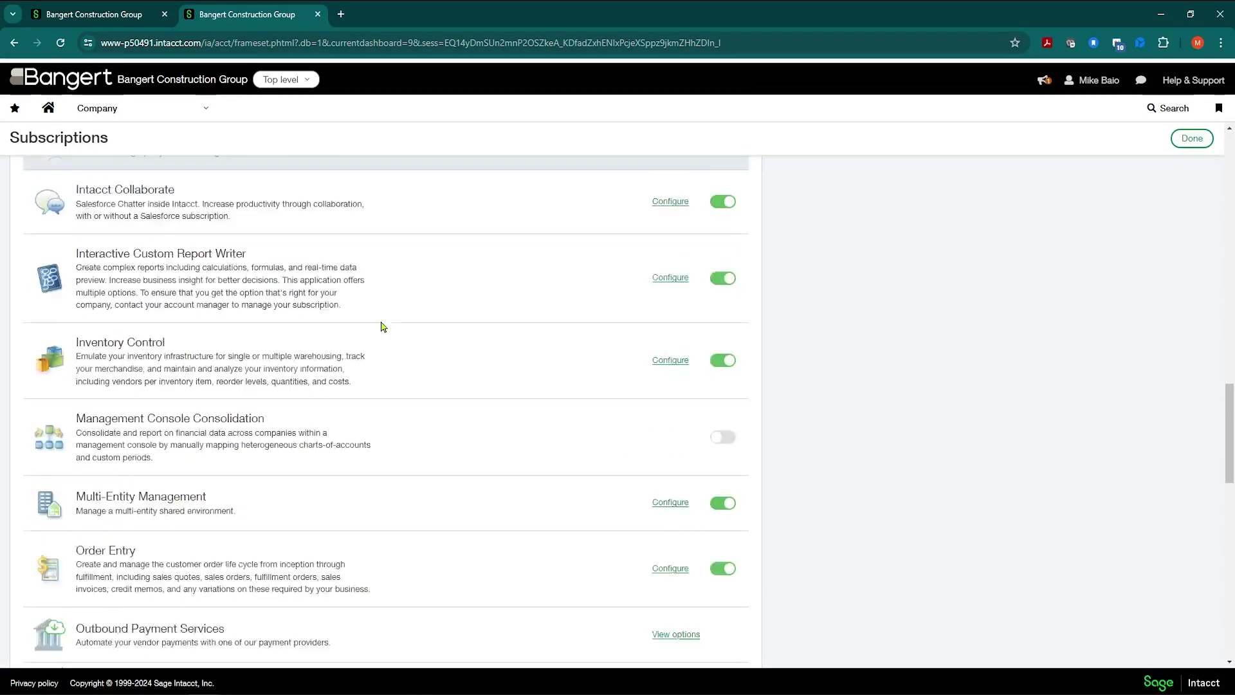
{"action": "scroll", "coordinate": [384, 324], "scroll_direction": "down", "scroll_amount": 3}
{"action": "scroll", "coordinate": [386, 326], "scroll_direction": "down", "scroll_amount": 2}
{"action": "scroll", "coordinate": [394, 338], "scroll_direction": "down", "scroll_amount": 1}
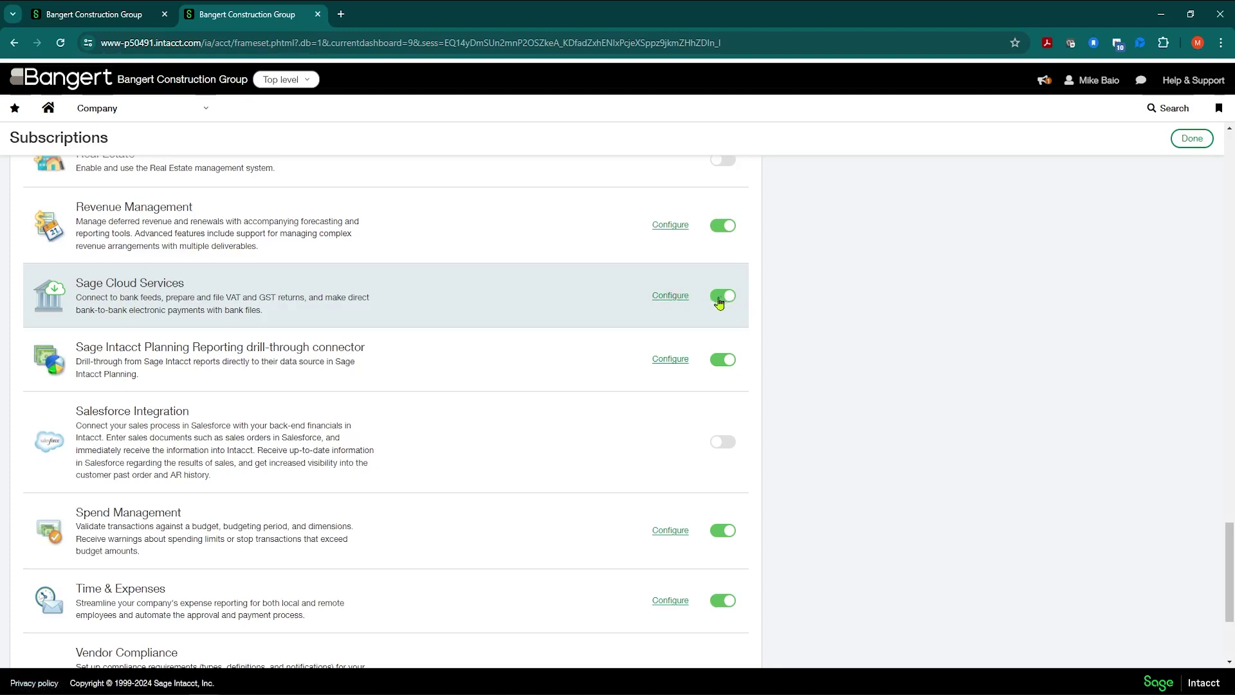
Save the Sage Cloud Services configuration with bank feeds and transaction file import enabled
{"action": "left_click", "coordinate": [667, 297]}
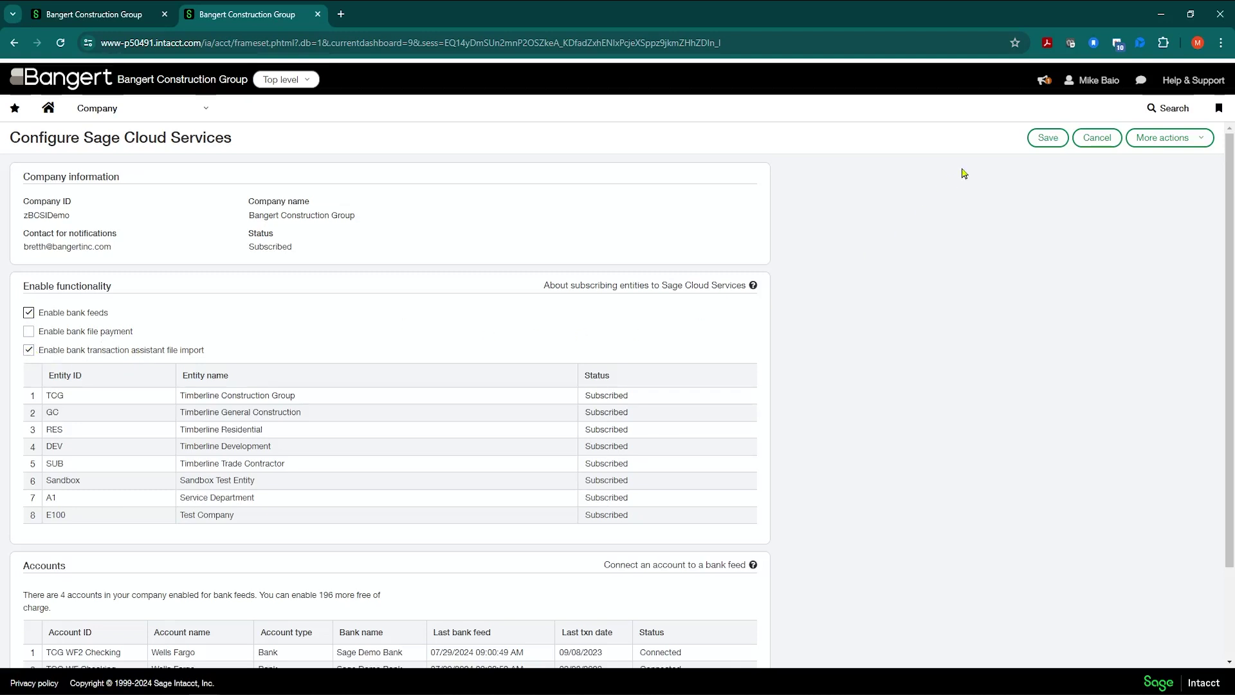
{"action": "left_click", "coordinate": [1048, 137]}
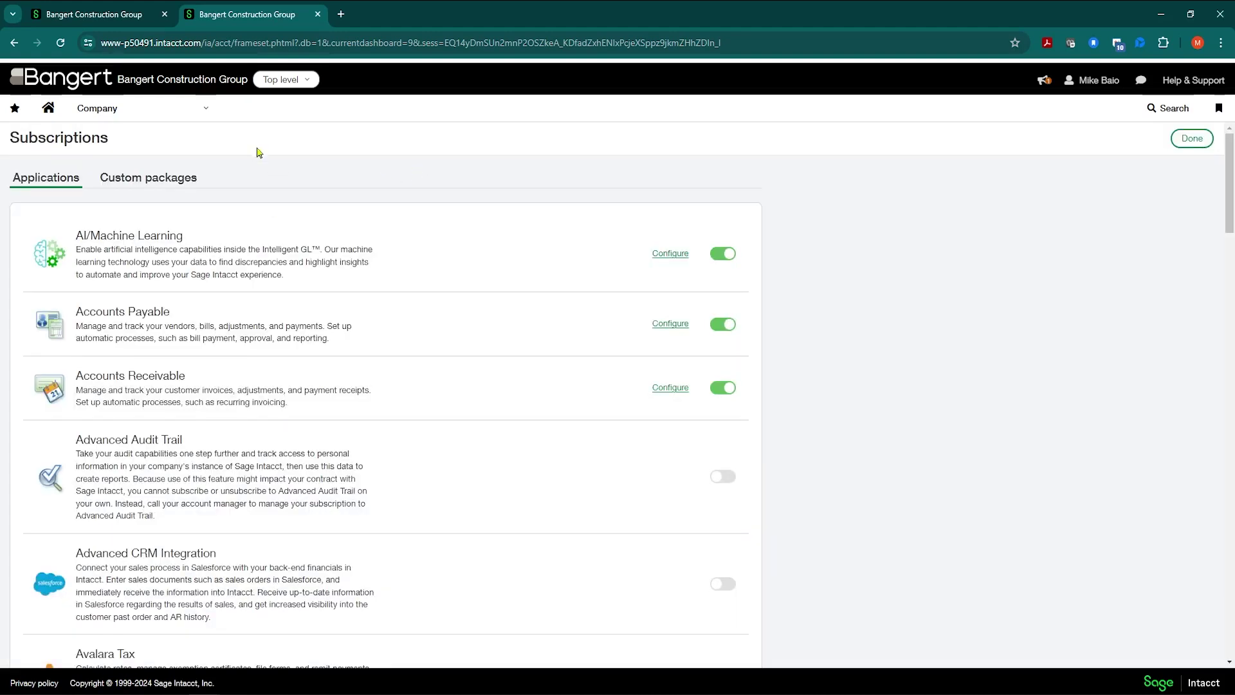
Go to Company Admin Roles and open the Administrator role's subscriptions
{"action": "left_click", "coordinate": [194, 113]}
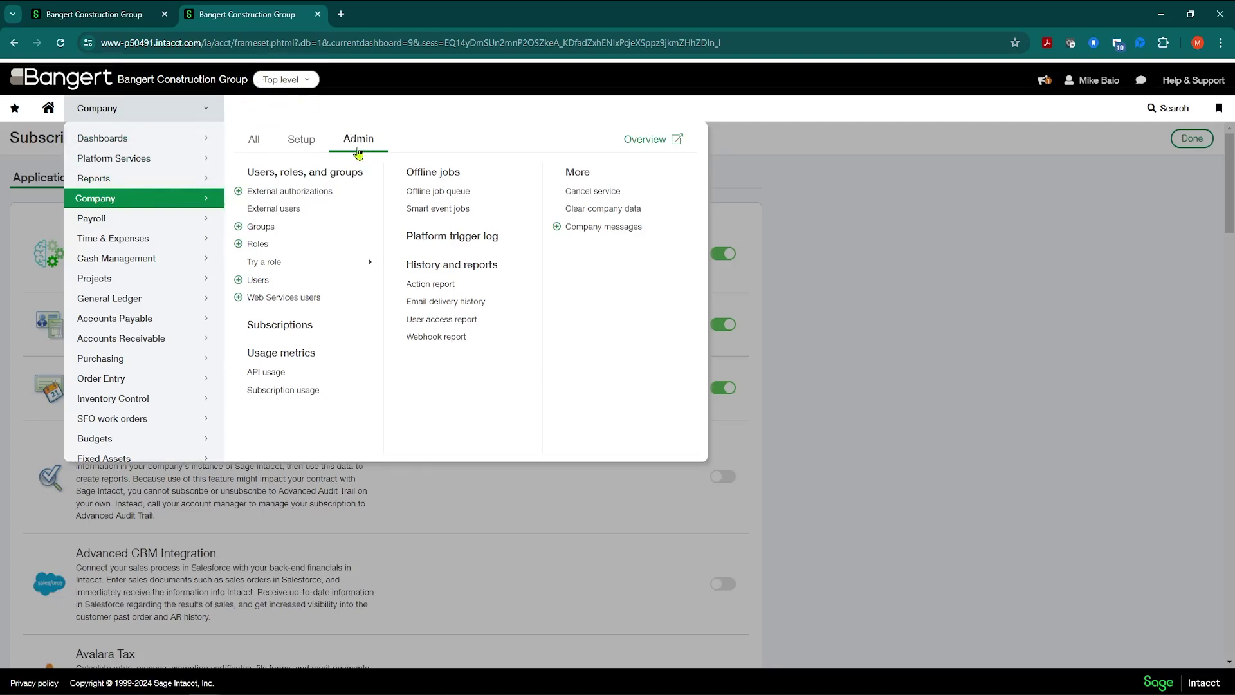
{"action": "left_click", "coordinate": [258, 247]}
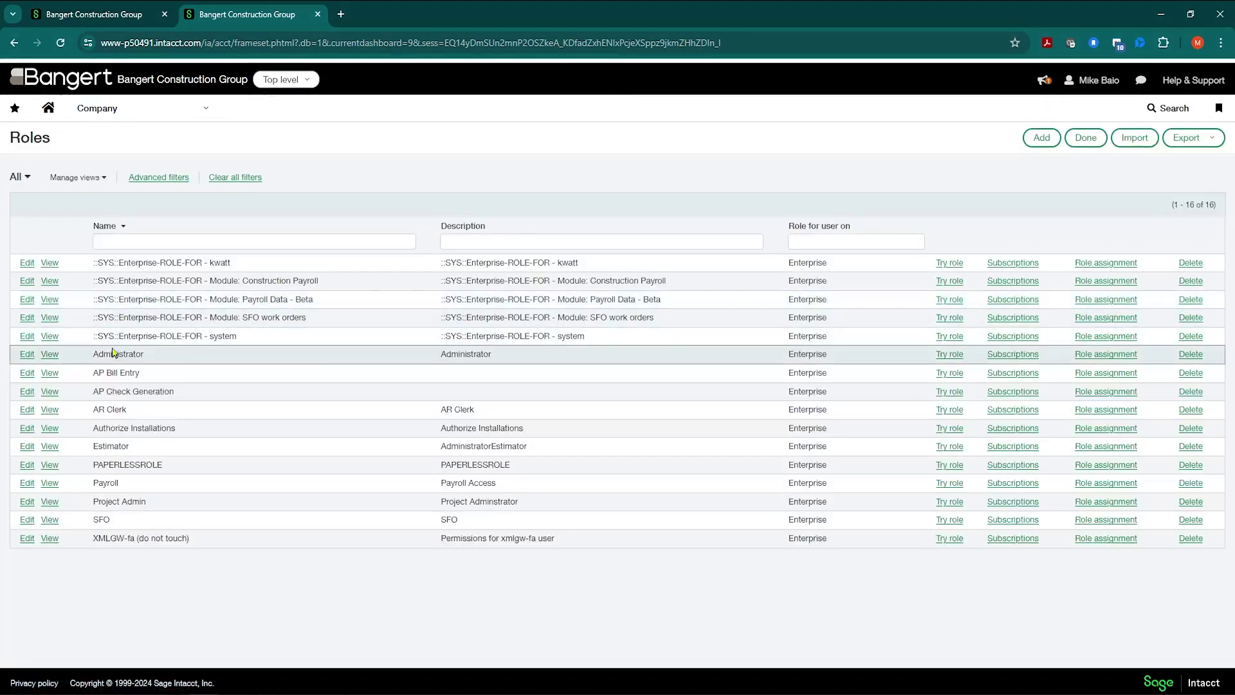
{"action": "left_click", "coordinate": [1004, 356]}
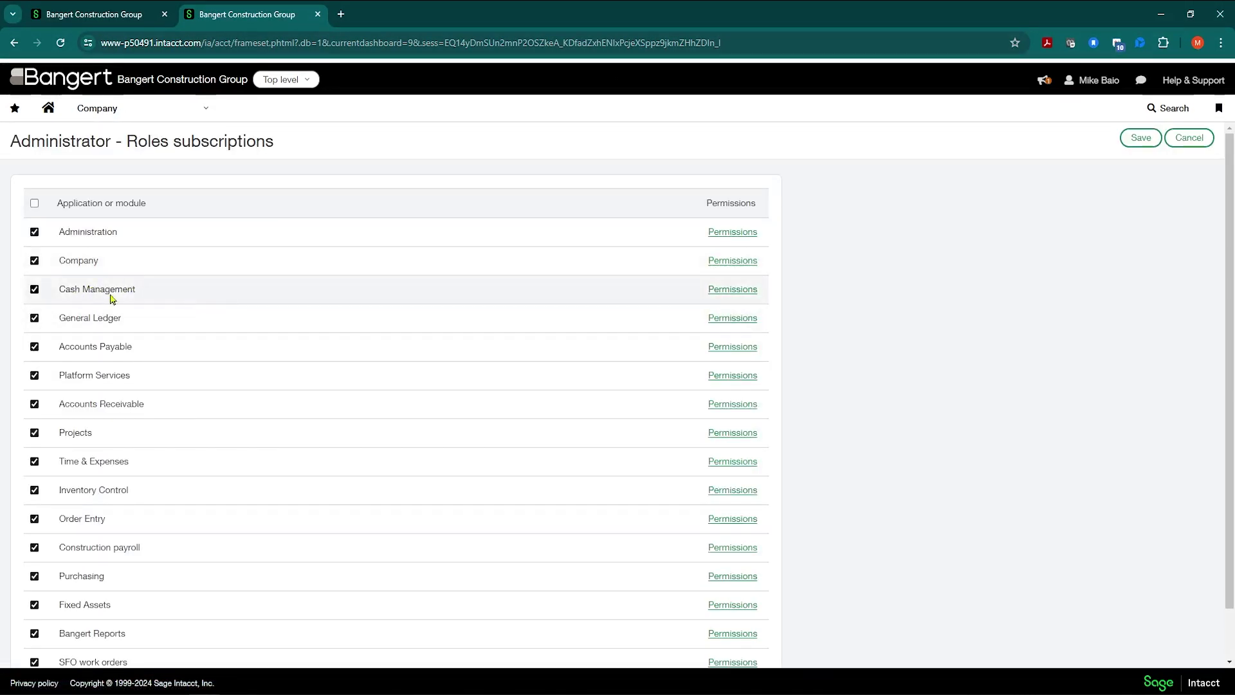
Save the Administrator's Cash Management permissions, keeping full bank reconciliation rights
{"action": "left_click", "coordinate": [731, 292]}
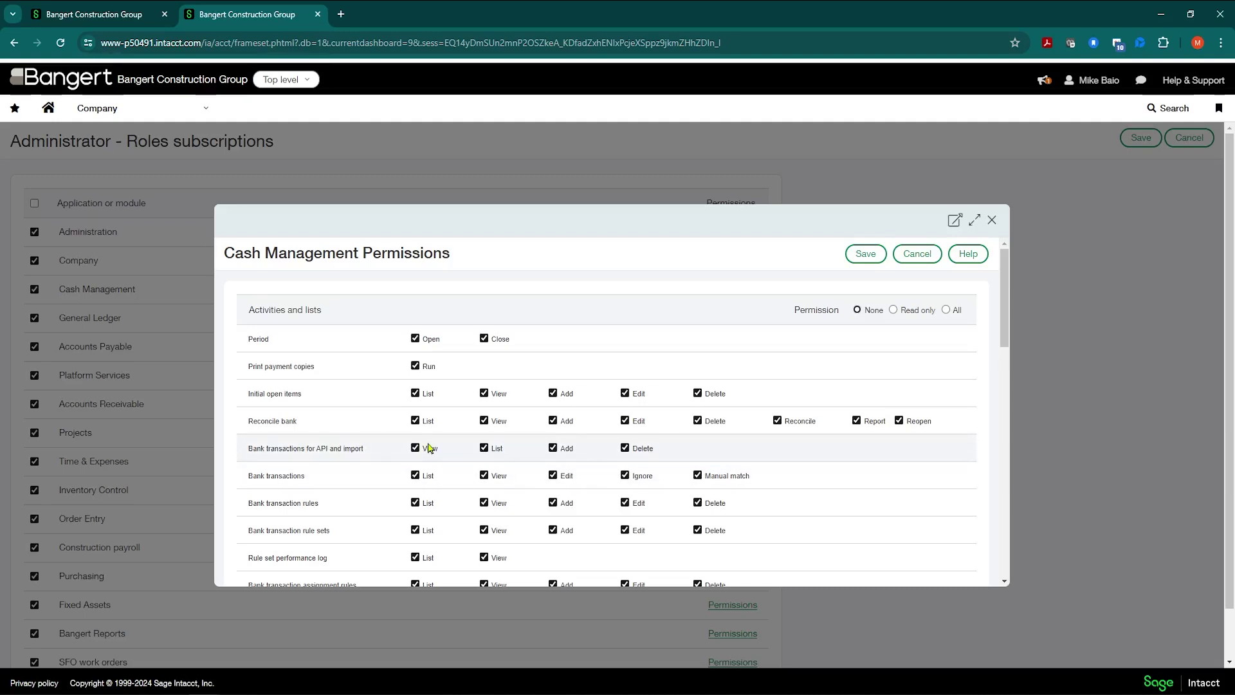
{"action": "left_click", "coordinate": [867, 256]}
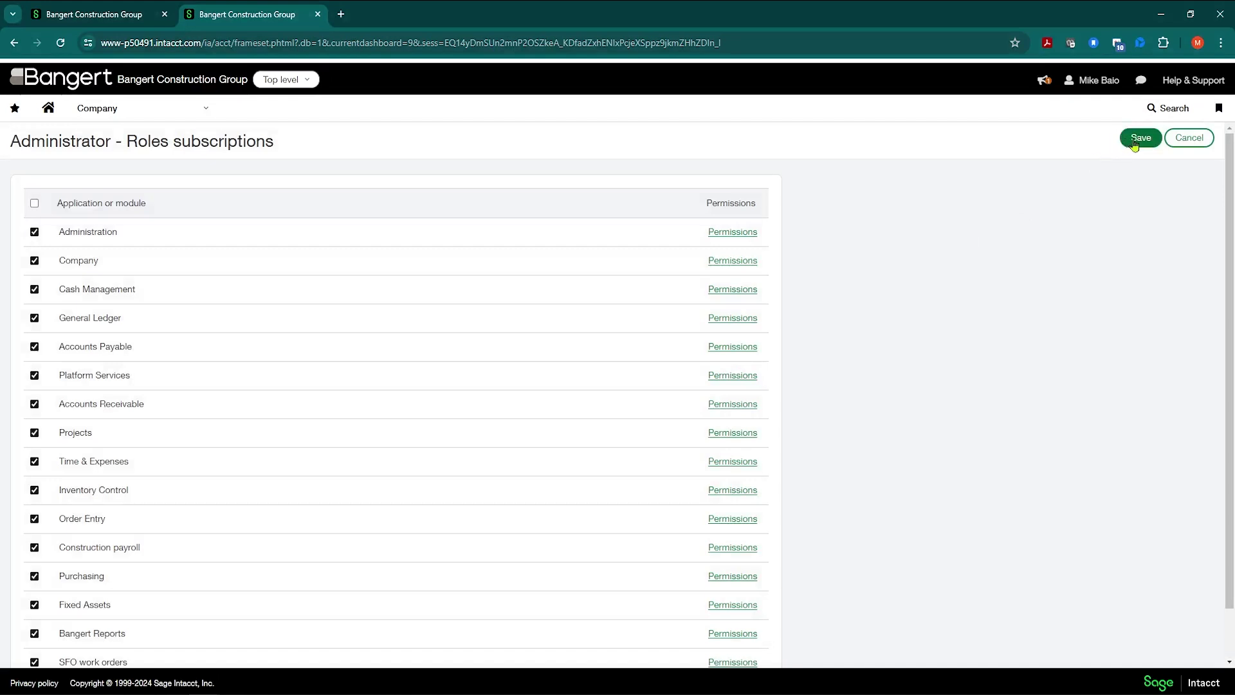
Open the Cash Management Bank transaction import files list
{"action": "left_click", "coordinate": [1138, 143]}
{"action": "left_click", "coordinate": [189, 117]}
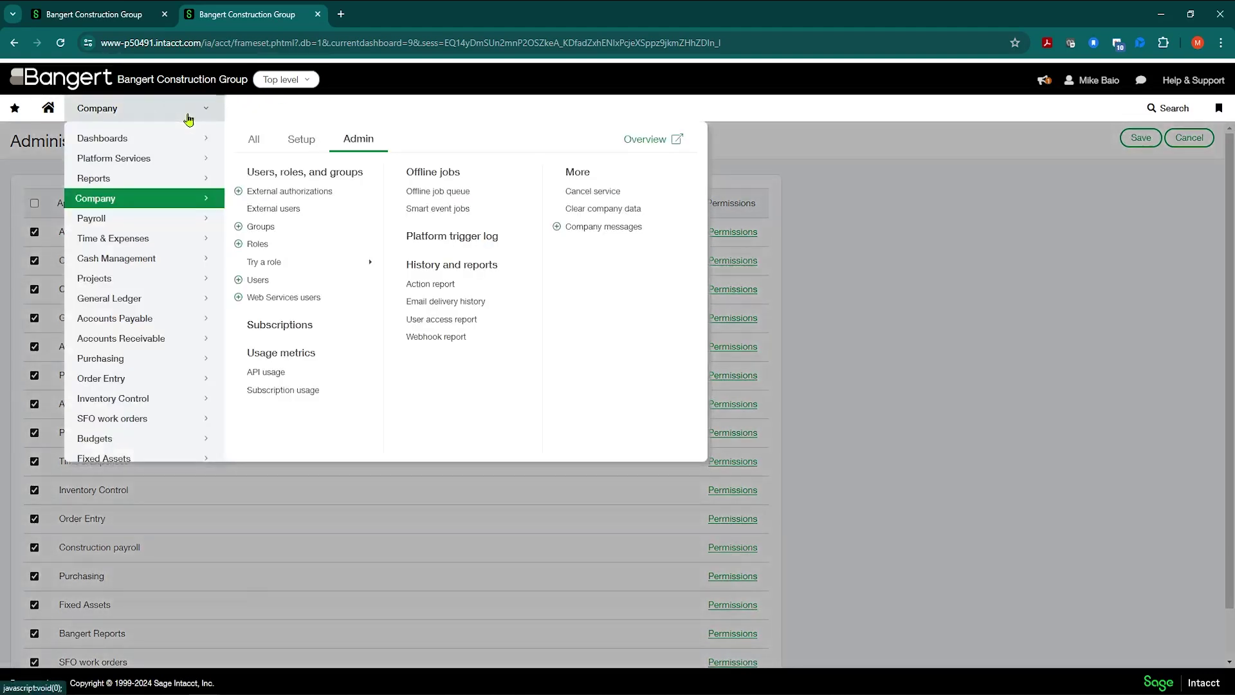
{"action": "left_click", "coordinate": [136, 259]}
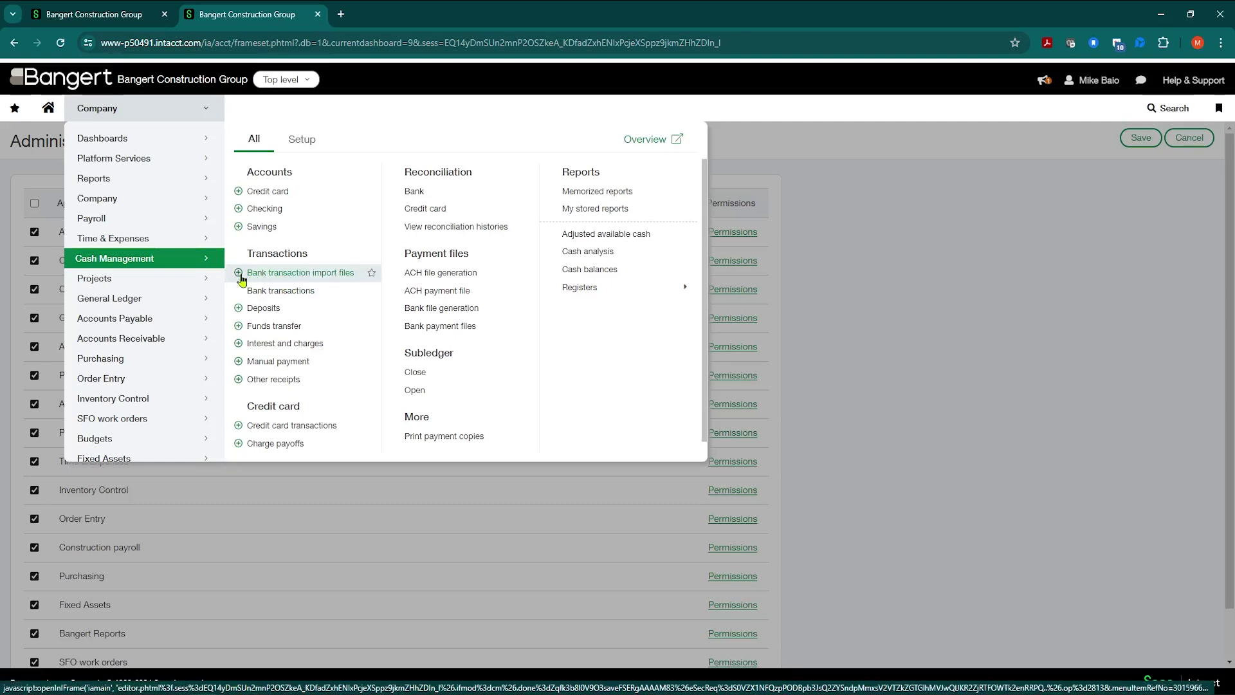
{"action": "left_click", "coordinate": [282, 274]}
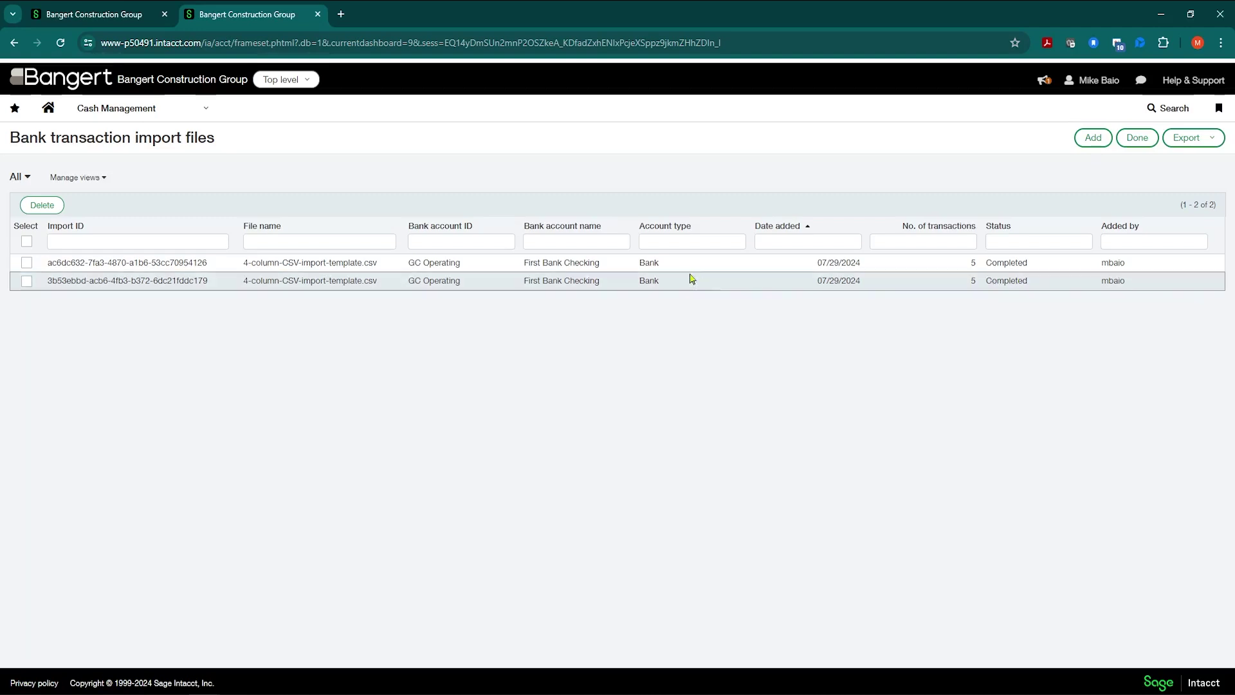
Add a bank transaction import for GC Operating--First Bank Checking (USD) and continue to upload
{"action": "left_click", "coordinate": [1092, 141]}
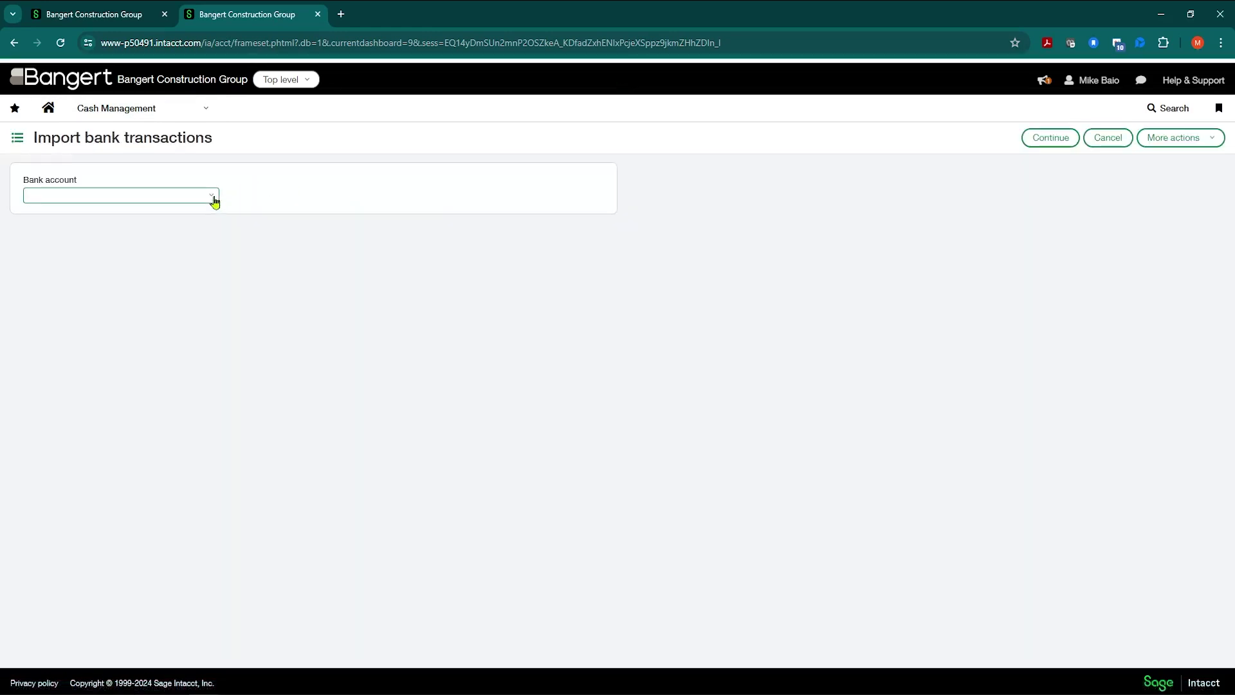
{"action": "left_click", "coordinate": [213, 199]}
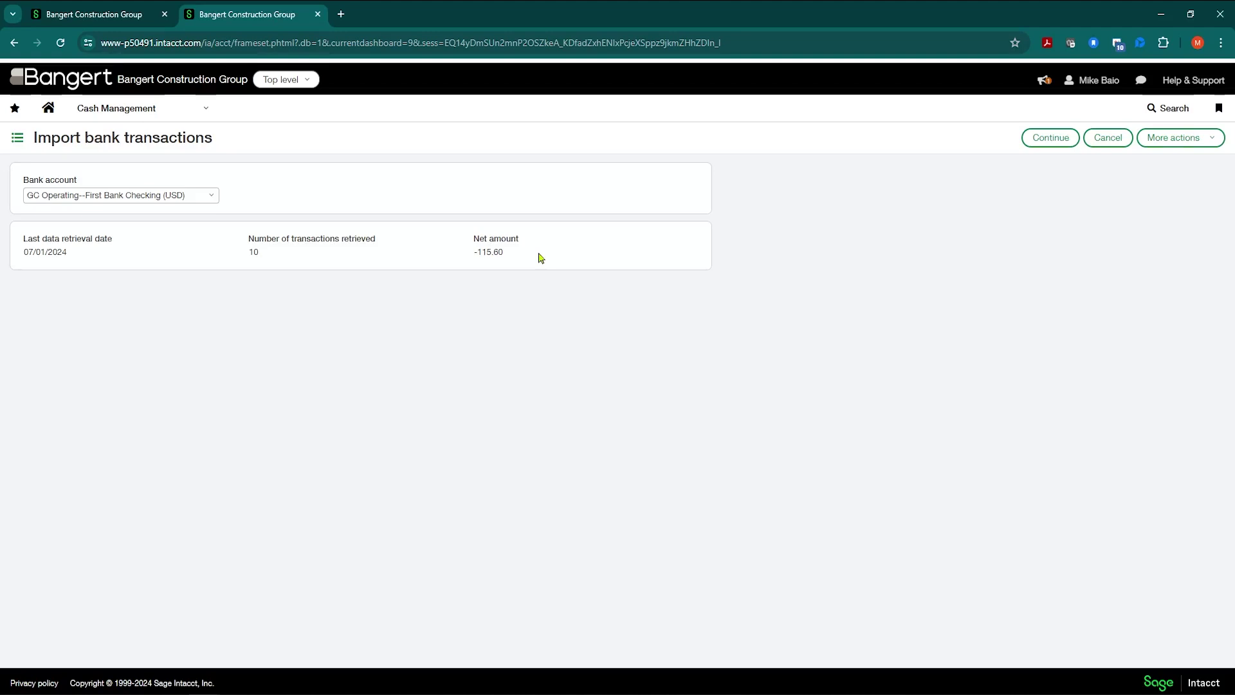
{"action": "left_click", "coordinate": [1039, 145]}
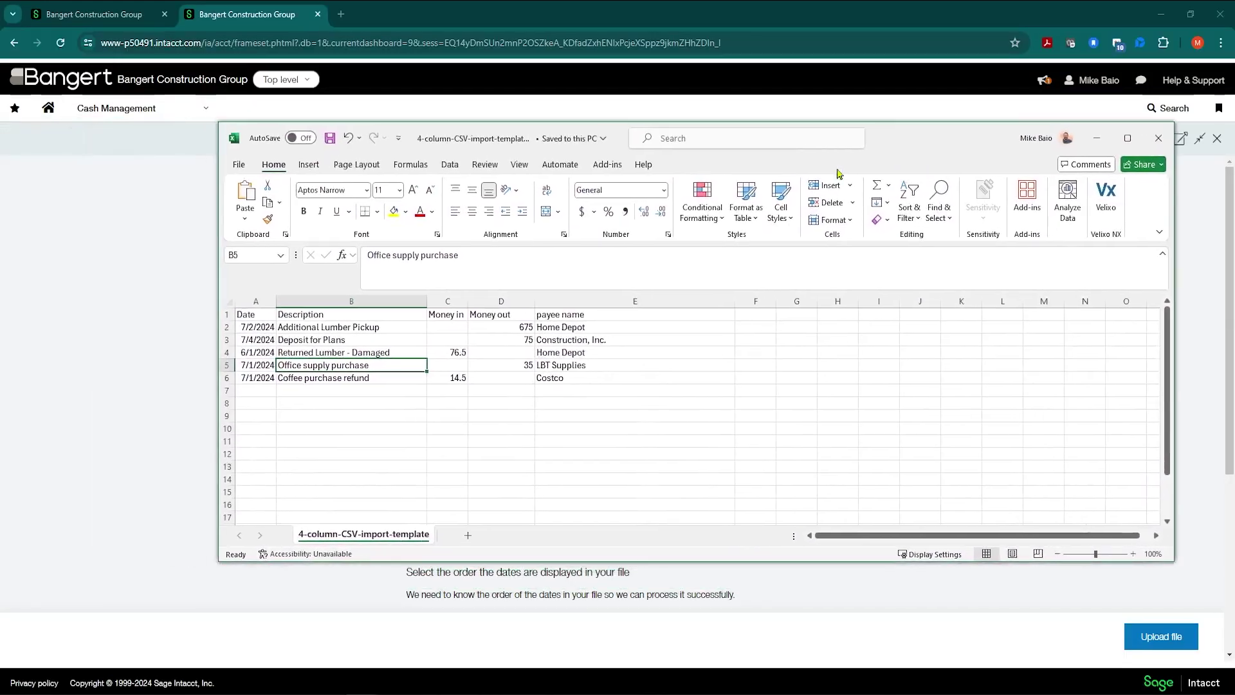
{"action": "left_click", "coordinate": [434, 340]}
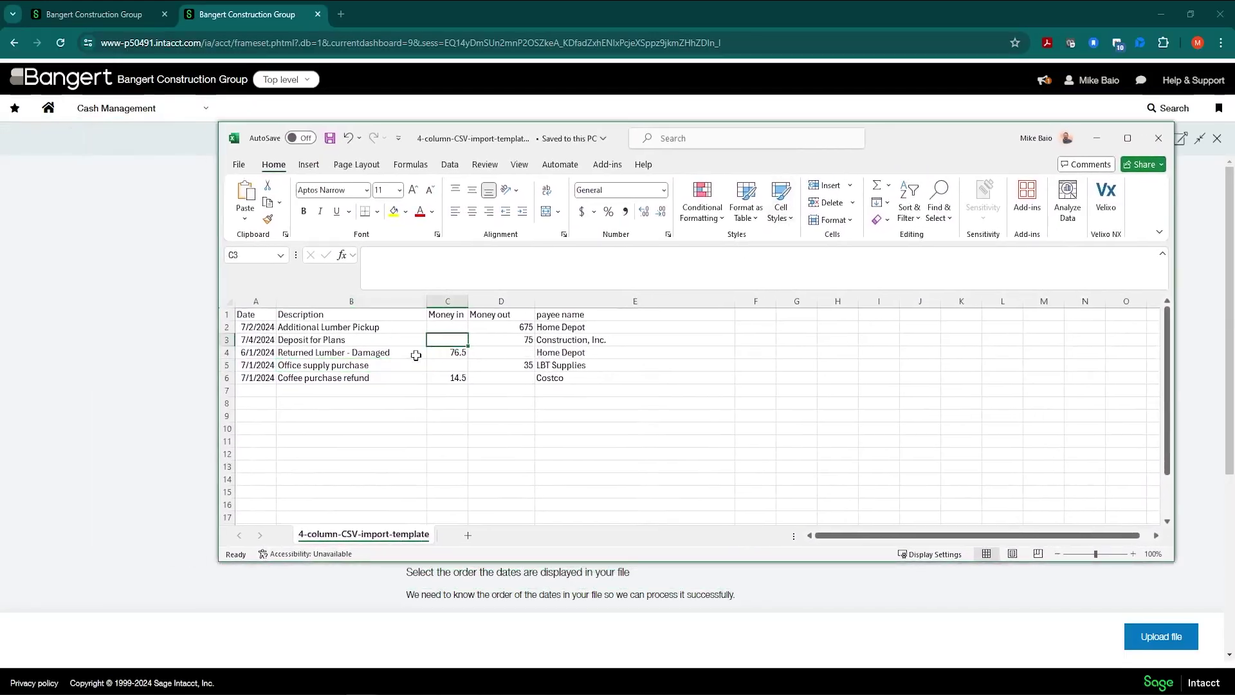
{"action": "left_click", "coordinate": [324, 340]}
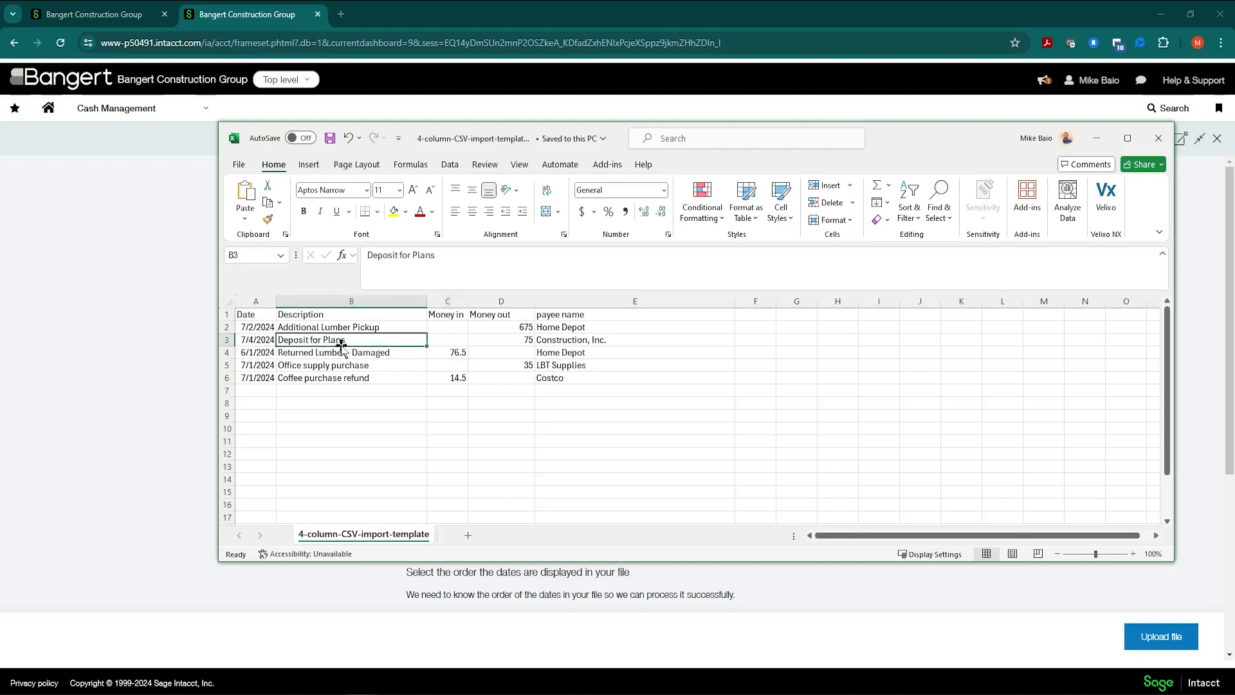
{"action": "left_click", "coordinate": [449, 338]}
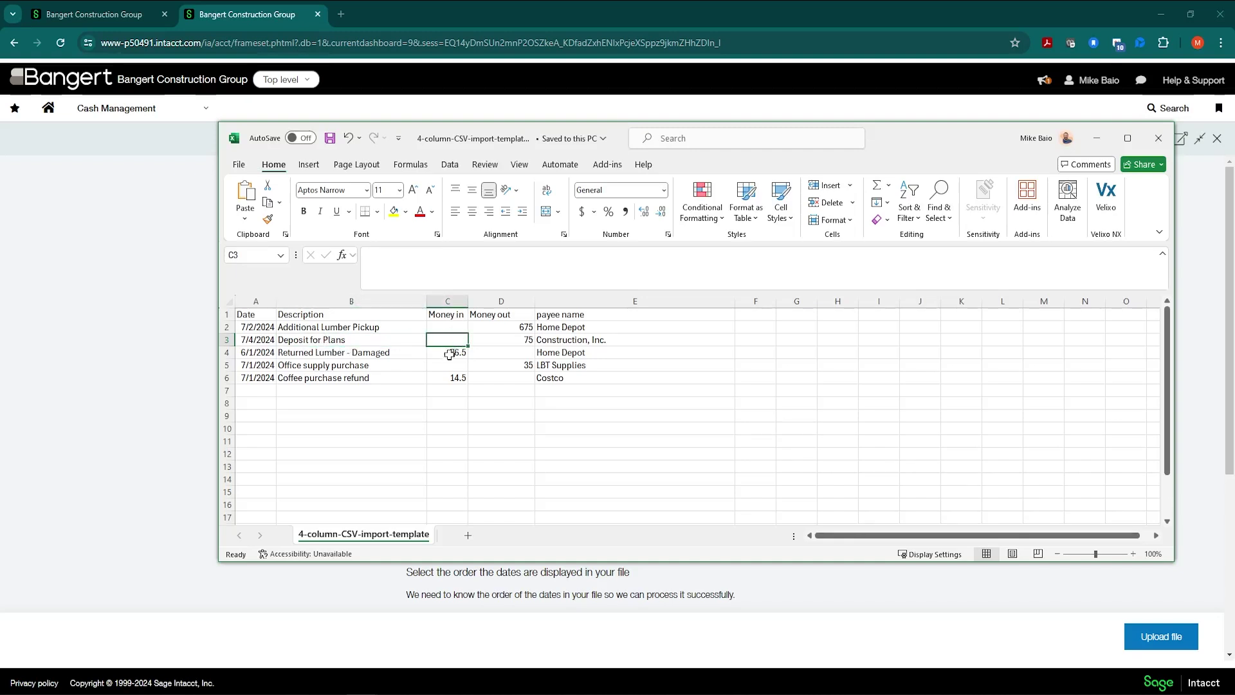
{"action": "left_click", "coordinate": [439, 353]}
{"action": "left_click", "coordinate": [501, 353]}
{"action": "left_click", "coordinate": [453, 354]}
{"action": "left_click", "coordinate": [511, 339]}
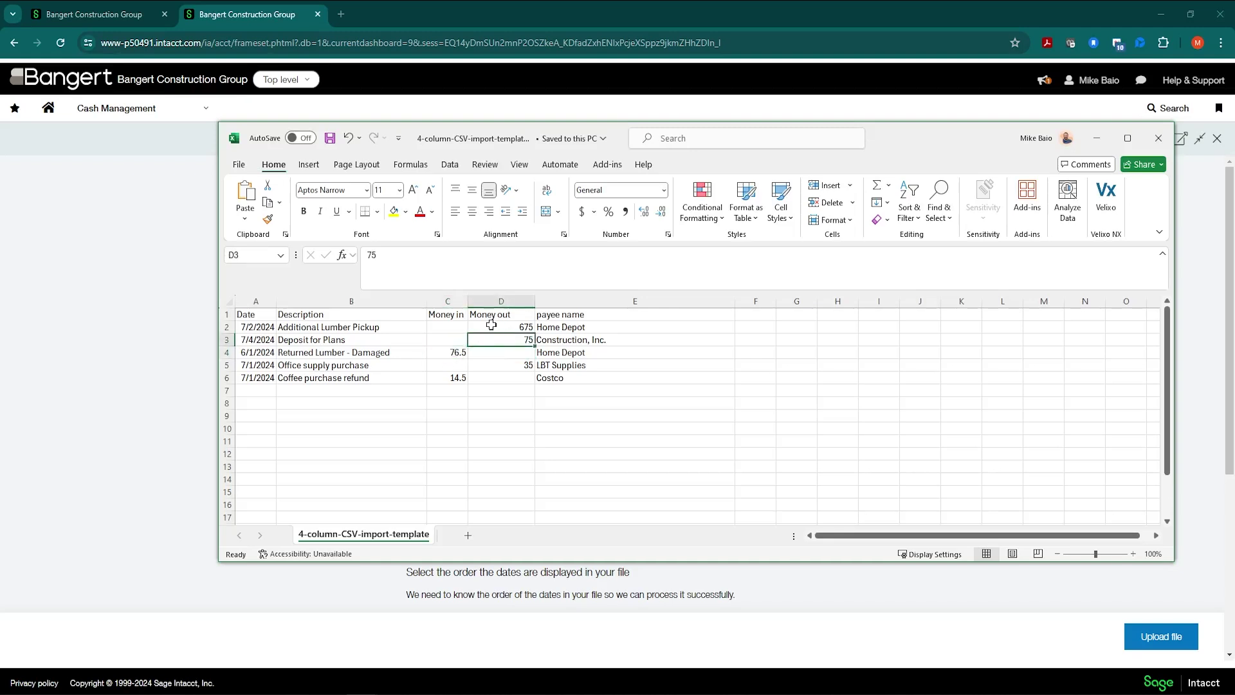
{"action": "left_click", "coordinate": [441, 351]}
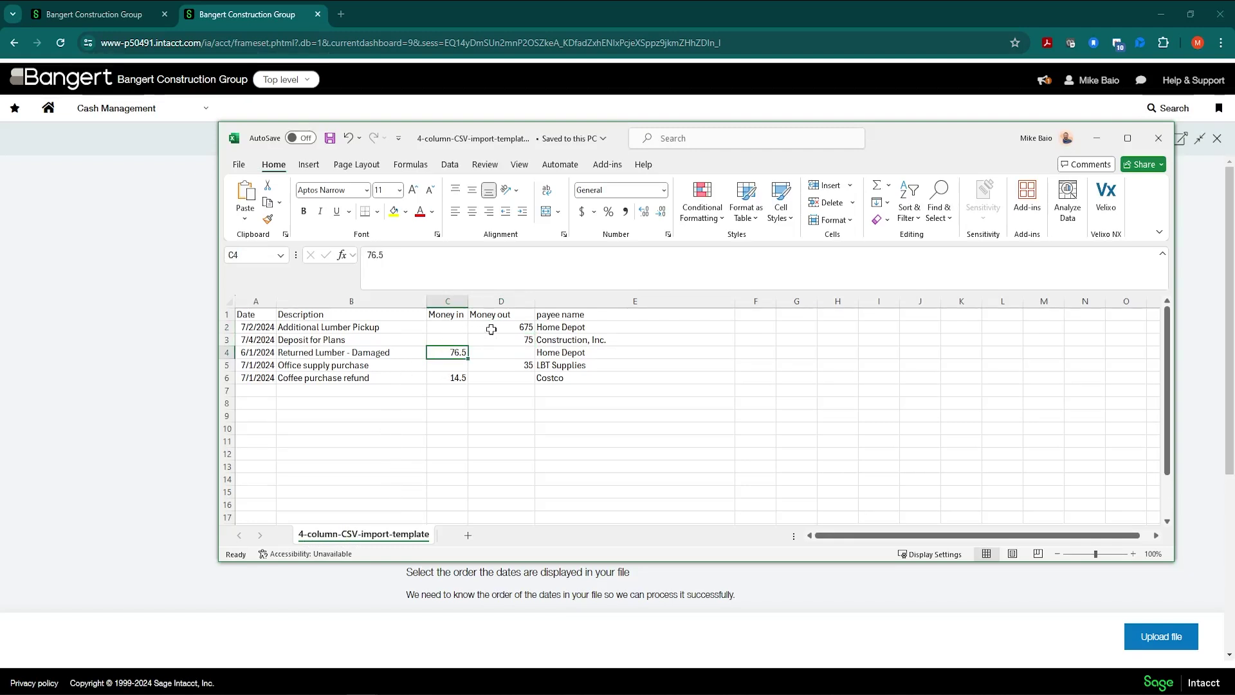
{"action": "left_click", "coordinate": [492, 330]}
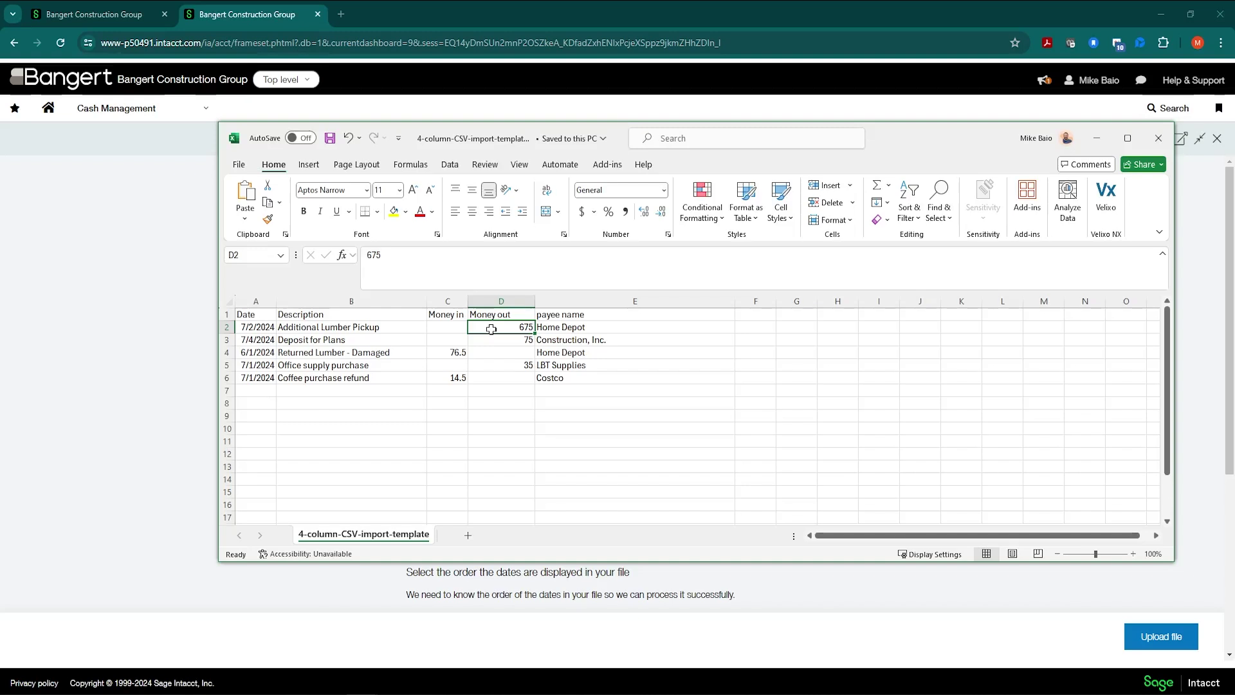
{"action": "left_click", "coordinate": [1097, 138]}
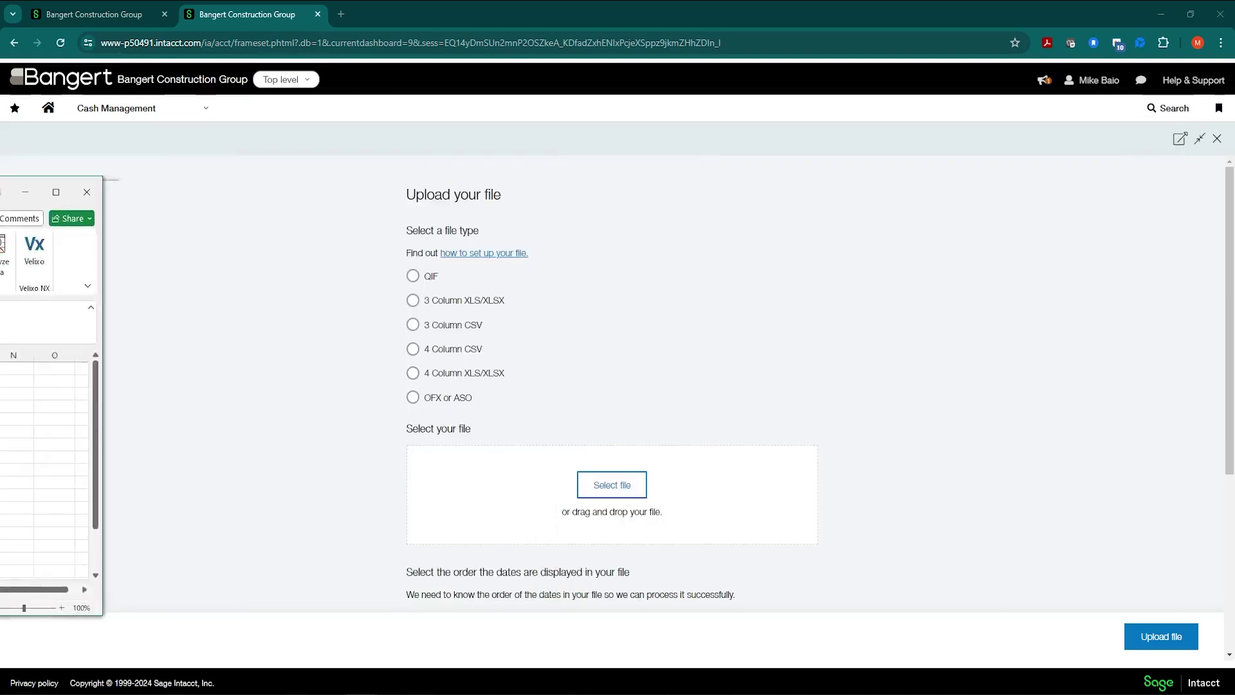
{"action": "left_click", "coordinate": [491, 255]}
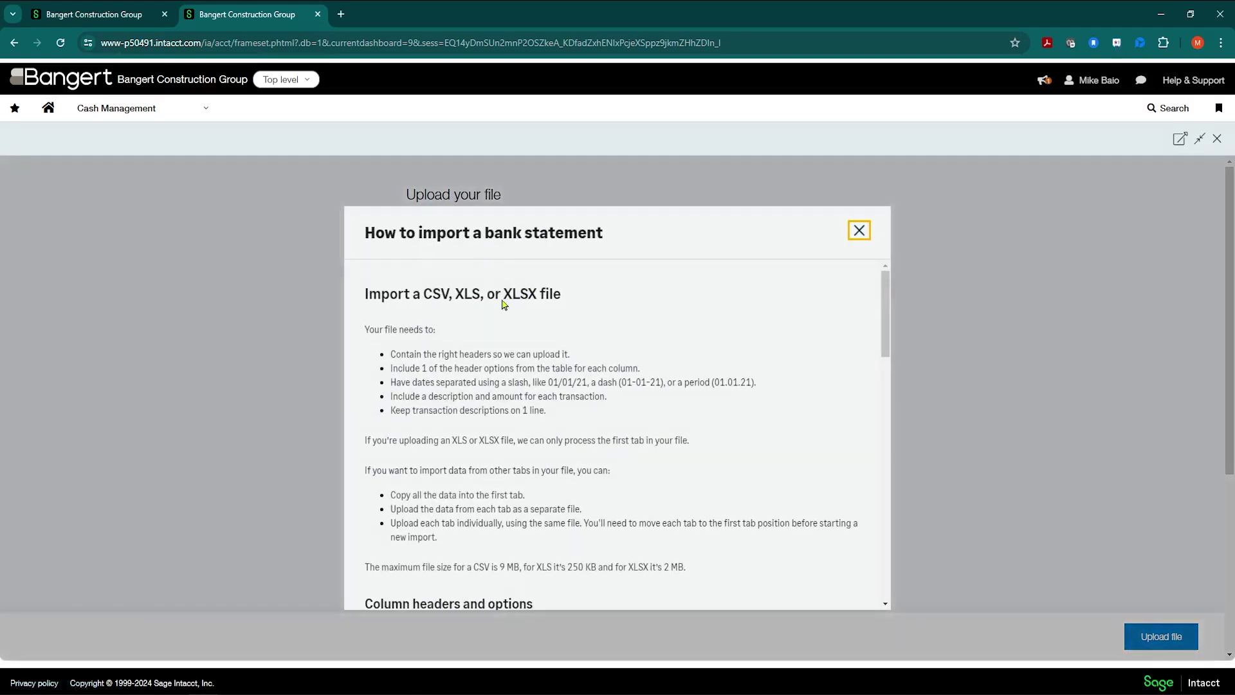
{"action": "scroll", "coordinate": [486, 384], "scroll_direction": "down", "scroll_amount": 3}
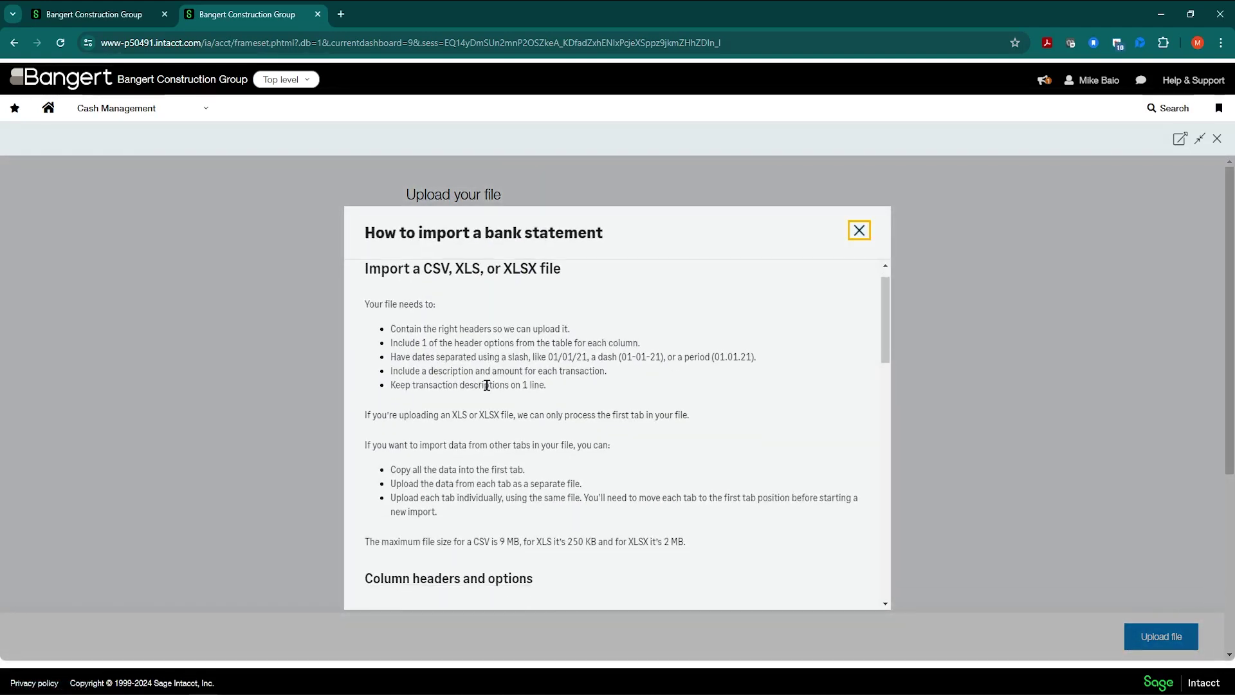
{"action": "scroll", "coordinate": [534, 367], "scroll_direction": "down", "scroll_amount": 1}
{"action": "scroll", "coordinate": [441, 434], "scroll_direction": "down", "scroll_amount": 2}
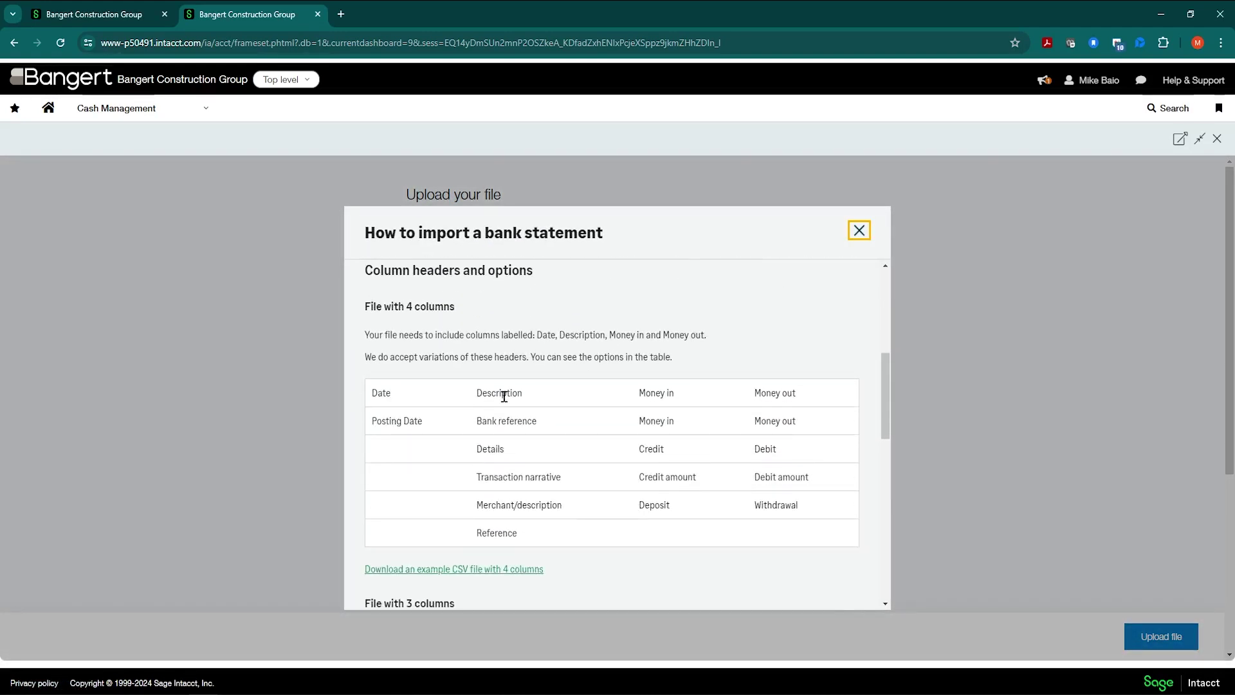
{"action": "scroll", "coordinate": [524, 394], "scroll_direction": "down", "scroll_amount": 2}
{"action": "scroll", "coordinate": [514, 403], "scroll_direction": "down", "scroll_amount": 3}
{"action": "scroll", "coordinate": [513, 345], "scroll_direction": "down", "scroll_amount": 3}
{"action": "scroll", "coordinate": [525, 363], "scroll_direction": "up", "scroll_amount": 1}
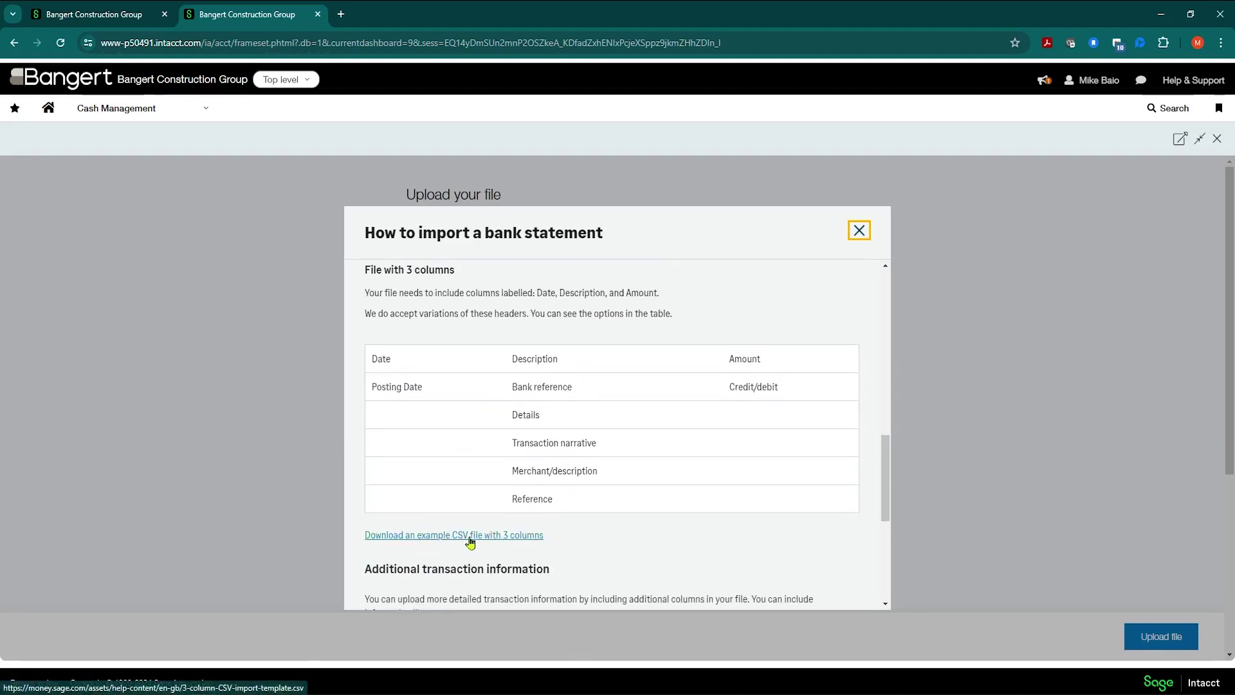
{"action": "scroll", "coordinate": [539, 527], "scroll_direction": "down", "scroll_amount": 3}
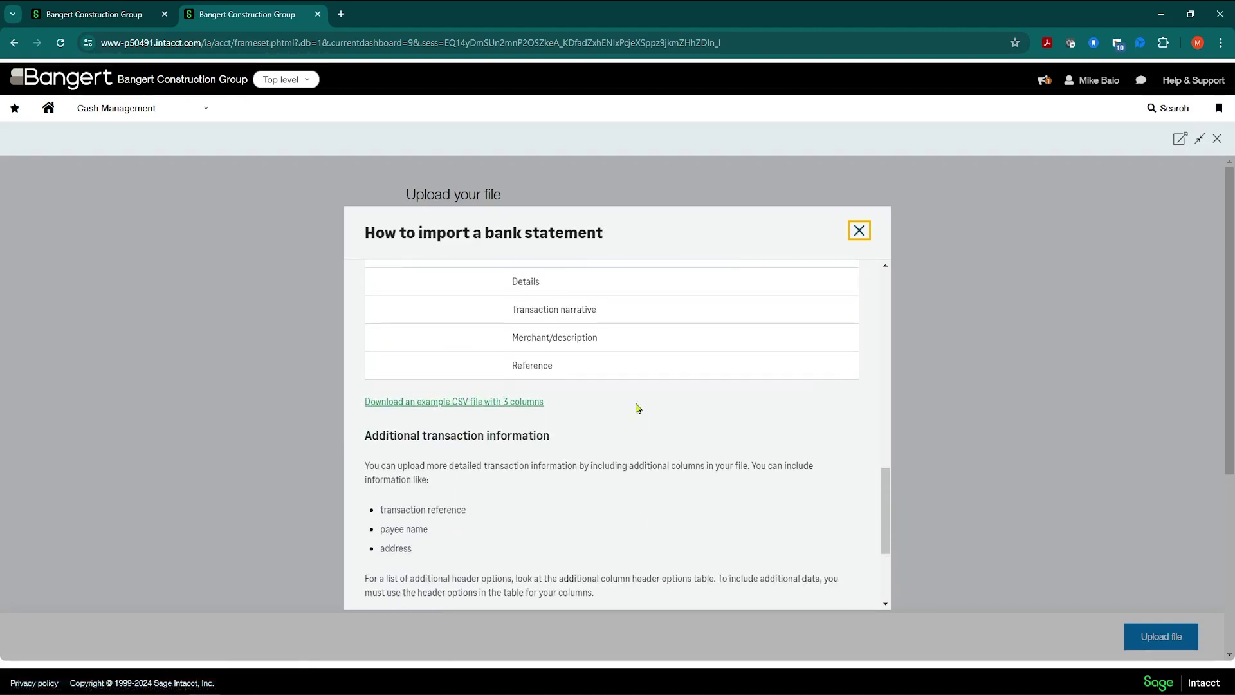
{"action": "scroll", "coordinate": [512, 502], "scroll_direction": "down", "scroll_amount": 2}
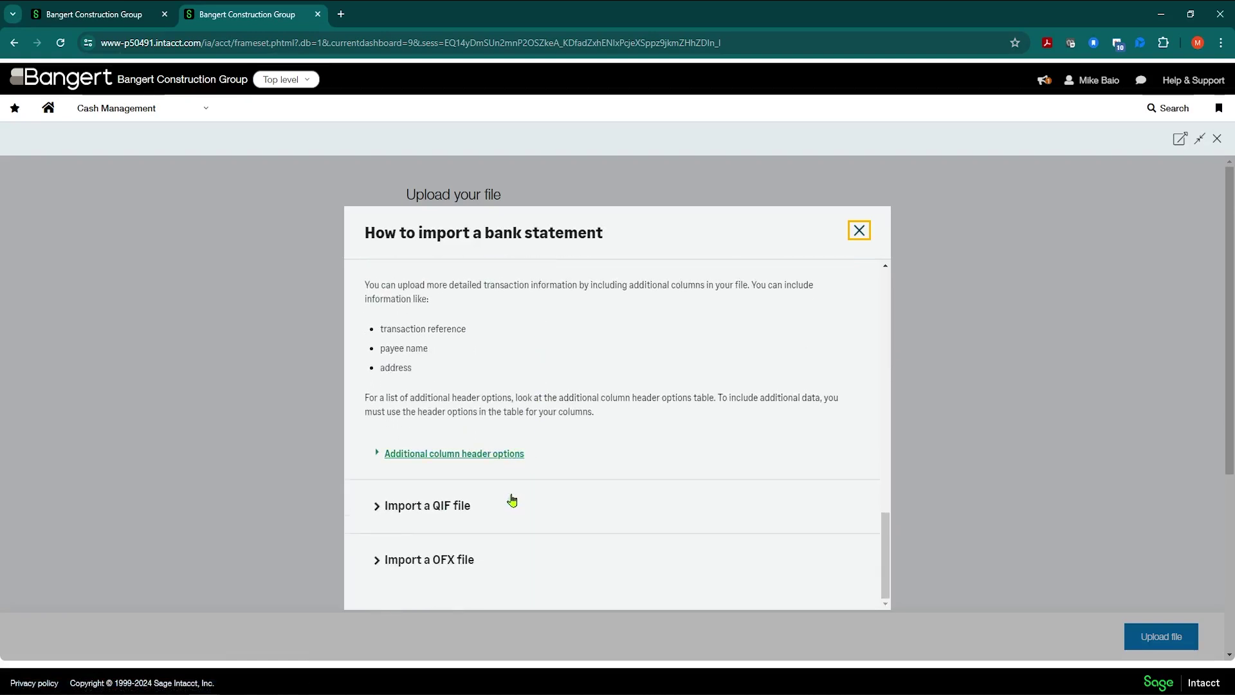
{"action": "left_click", "coordinate": [860, 232]}
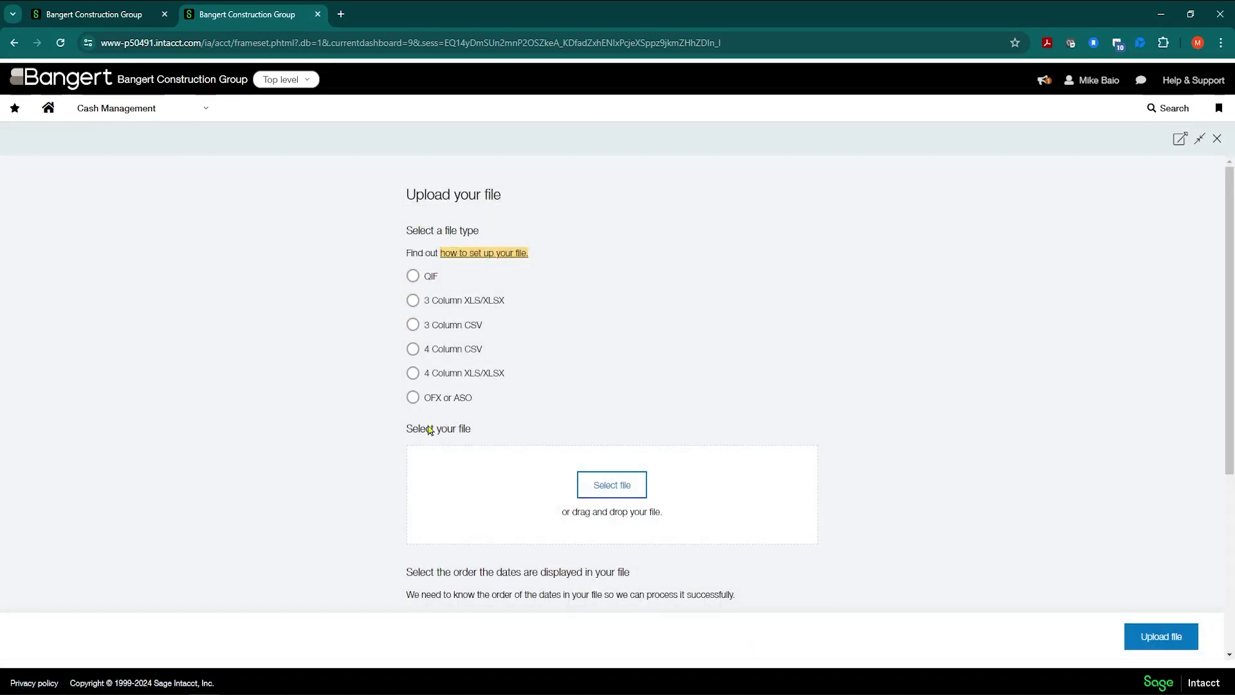
Change the dates in cells A4–A6 to 8/1/2024, 7/5/2024 and 7/7/2024
{"action": "key", "text": "alt+Tab"}
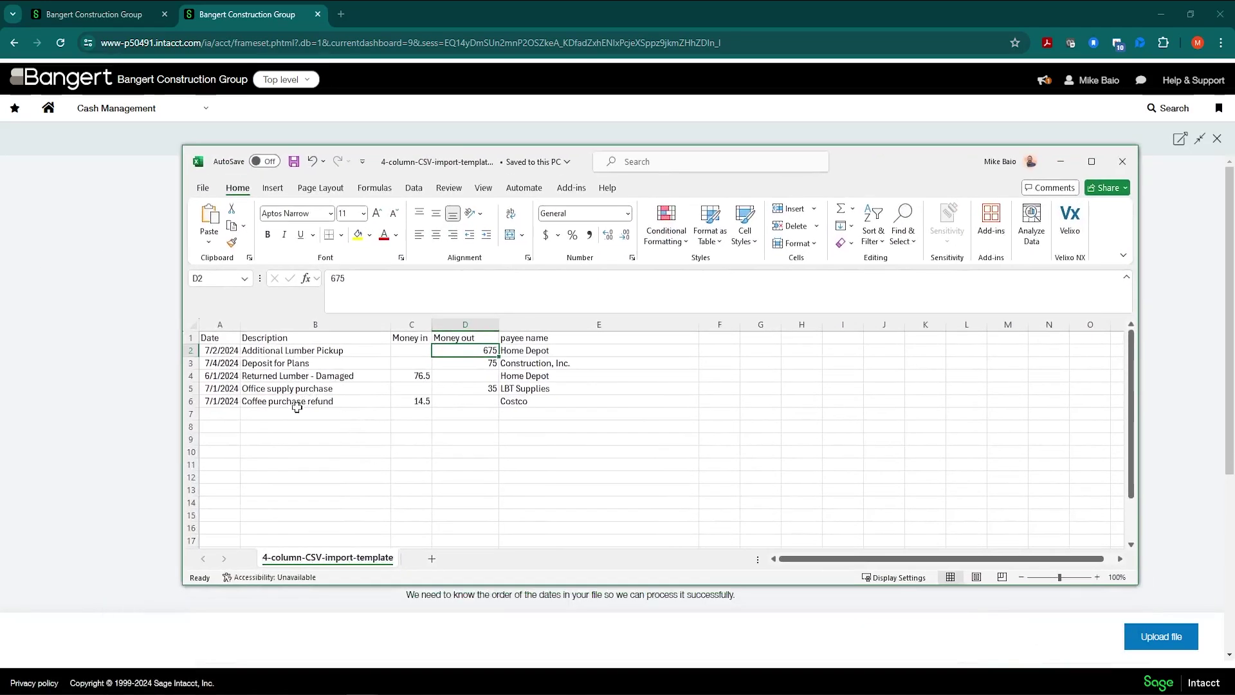
{"action": "left_click", "coordinate": [222, 376]}
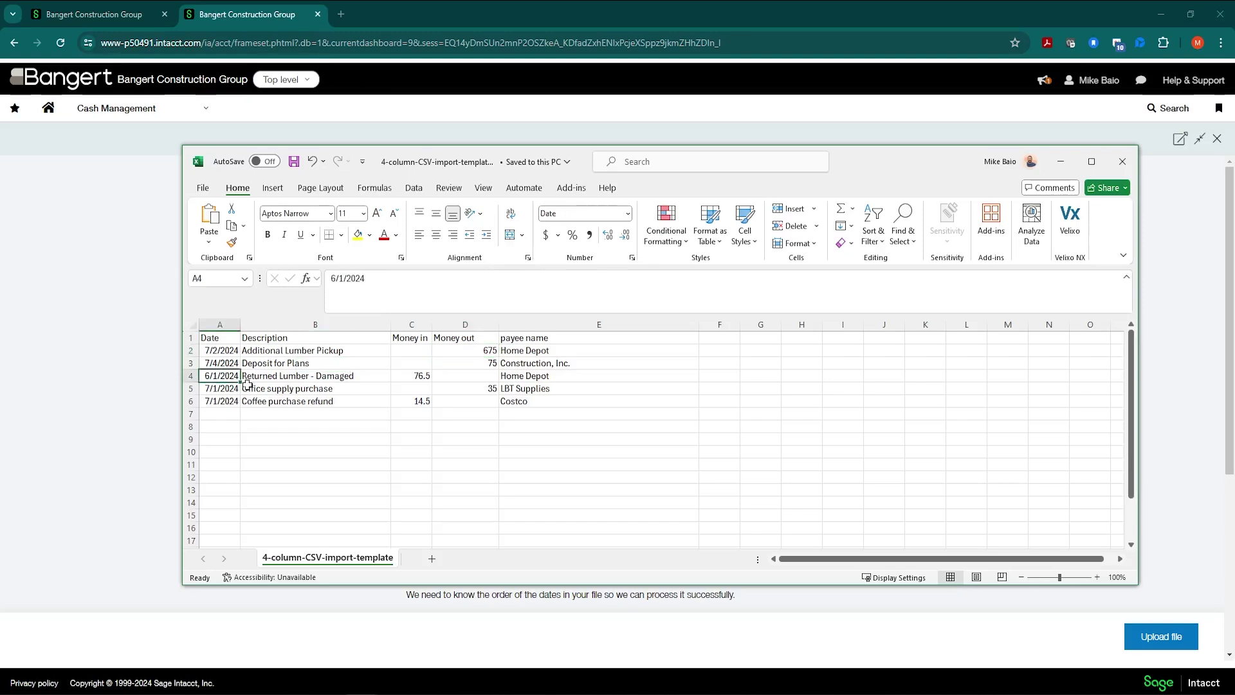
{"action": "double_click", "coordinate": [210, 377]}
{"action": "key", "text": "BackSpace"}
{"action": "type", "text": "8"}
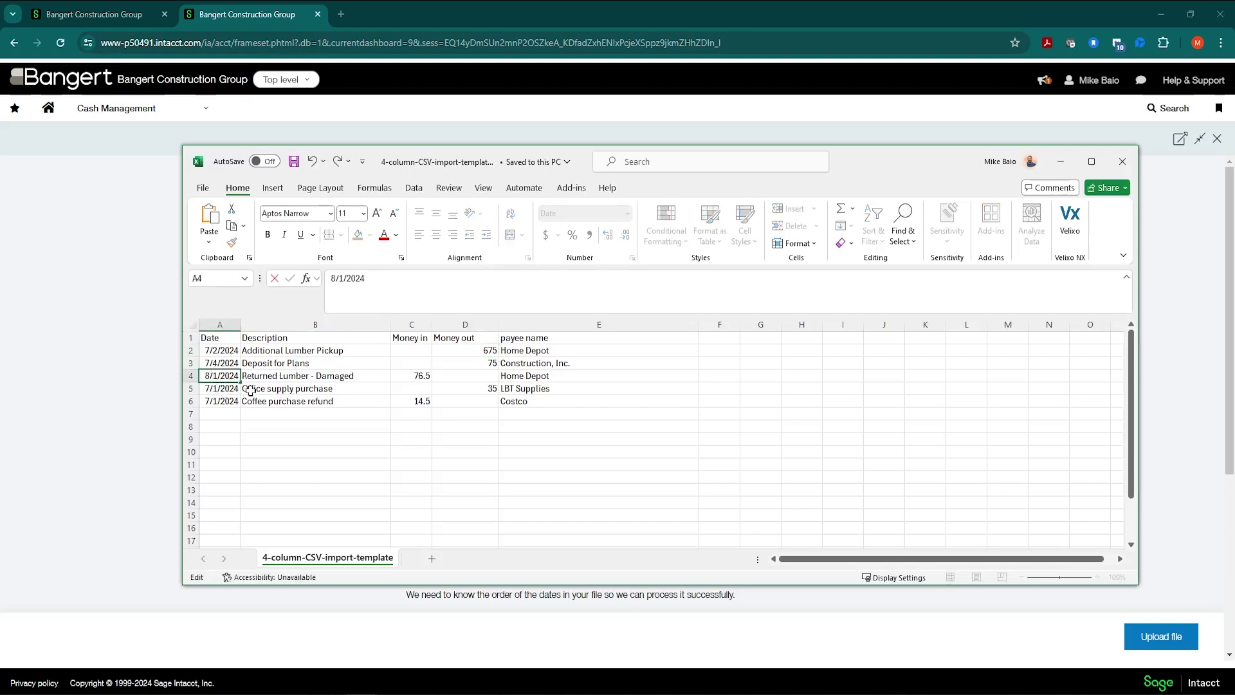
{"action": "double_click", "coordinate": [228, 390]}
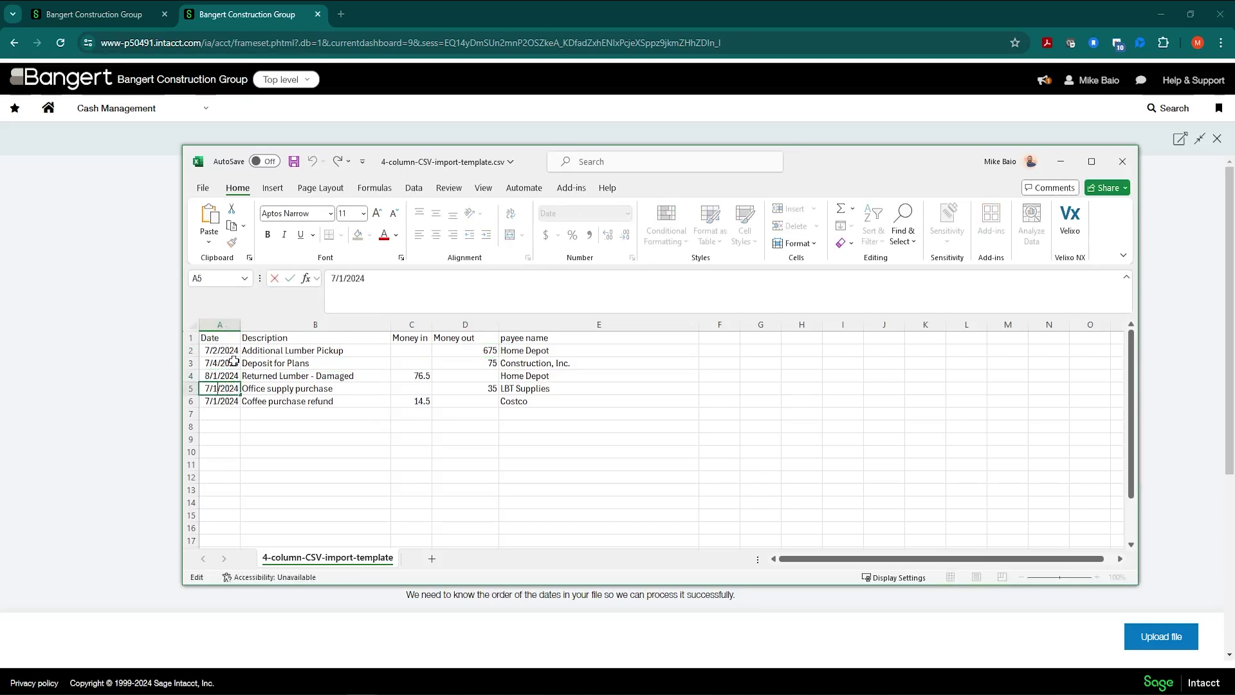
{"action": "key", "text": "BackSpace"}
{"action": "type", "text": "5"}
{"action": "double_click", "coordinate": [220, 401]}
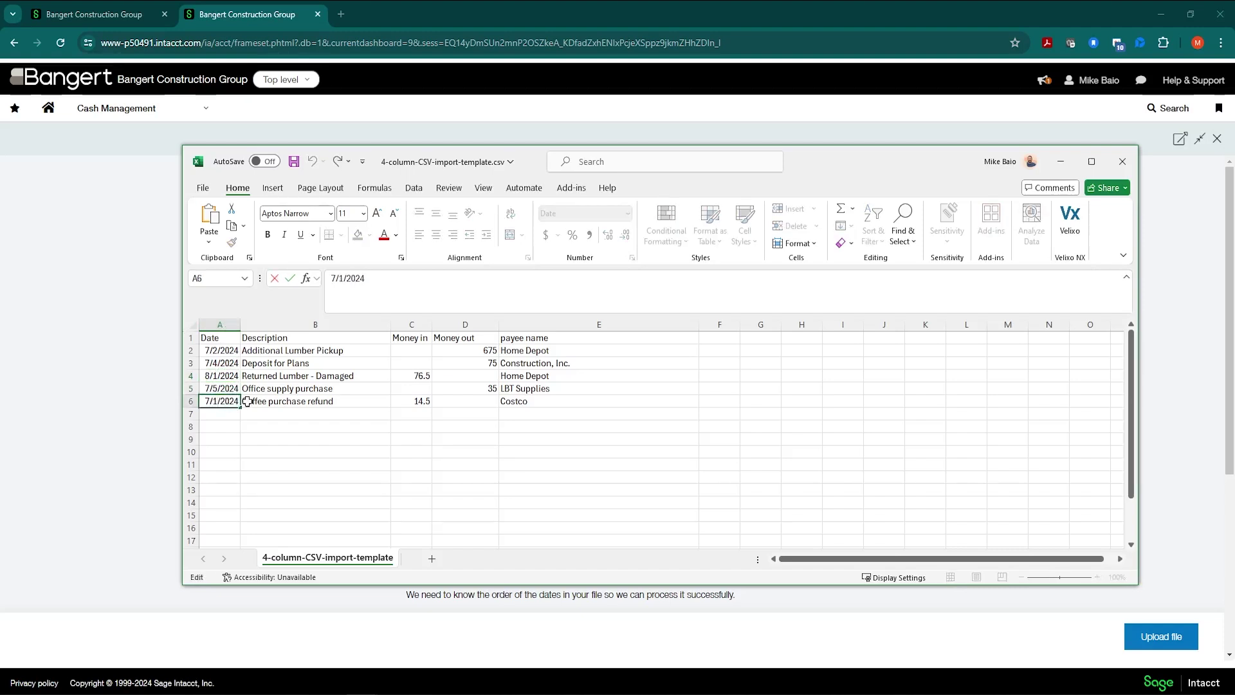
{"action": "key", "text": "BackSpace"}
{"action": "type", "text": "7"}
{"action": "left_click", "coordinate": [274, 453]}
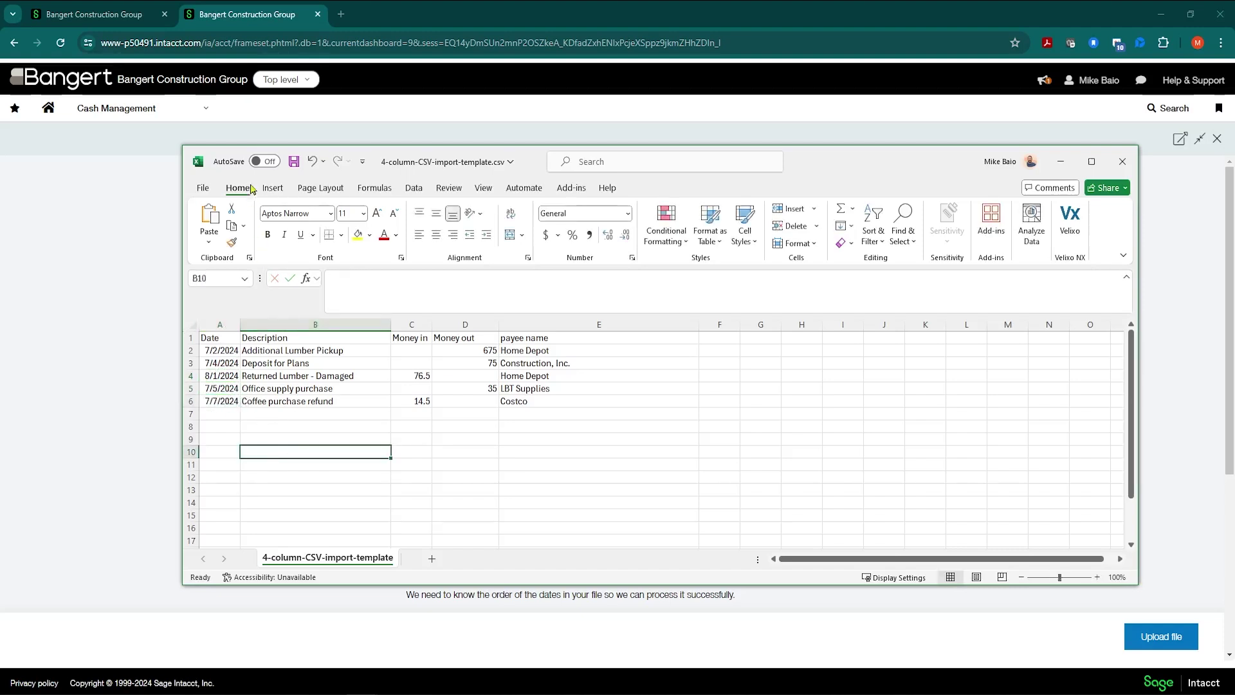
Save the CSV template and minimize Excel to reveal the upload page
{"action": "left_click", "coordinate": [295, 163]}
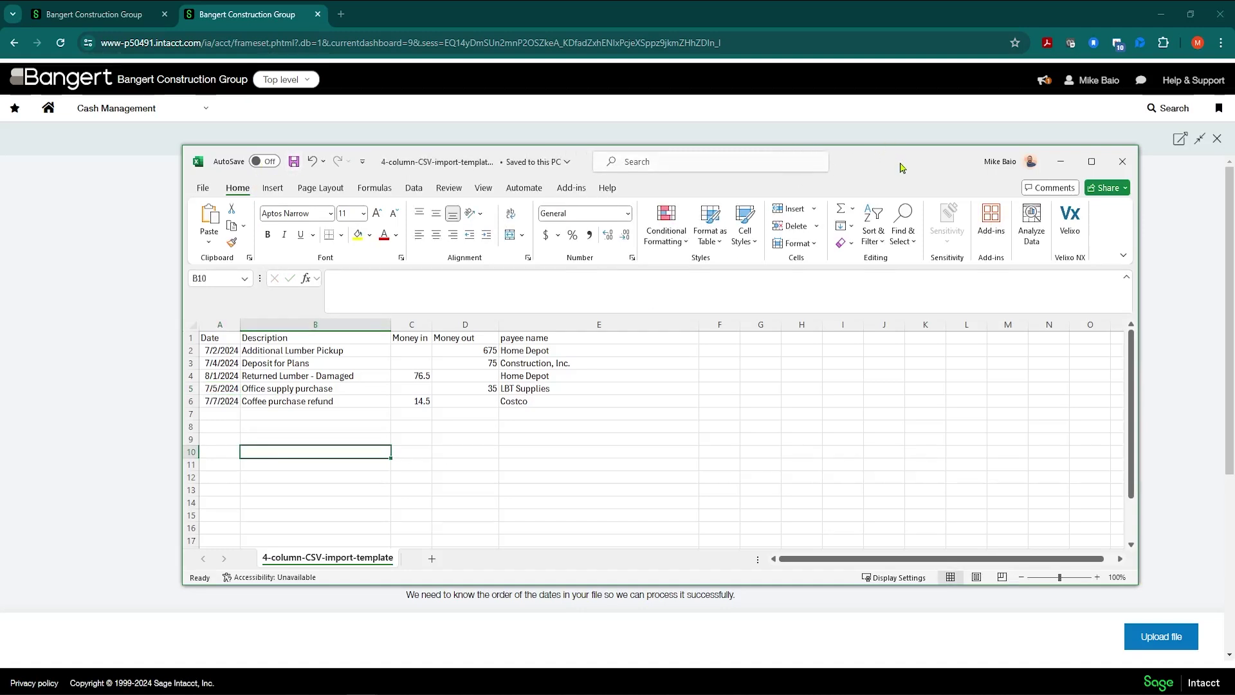
{"action": "left_click_drag", "start_coordinate": [849, 164], "coordinate": [241, 254]}
{"action": "left_click", "coordinate": [453, 251]}
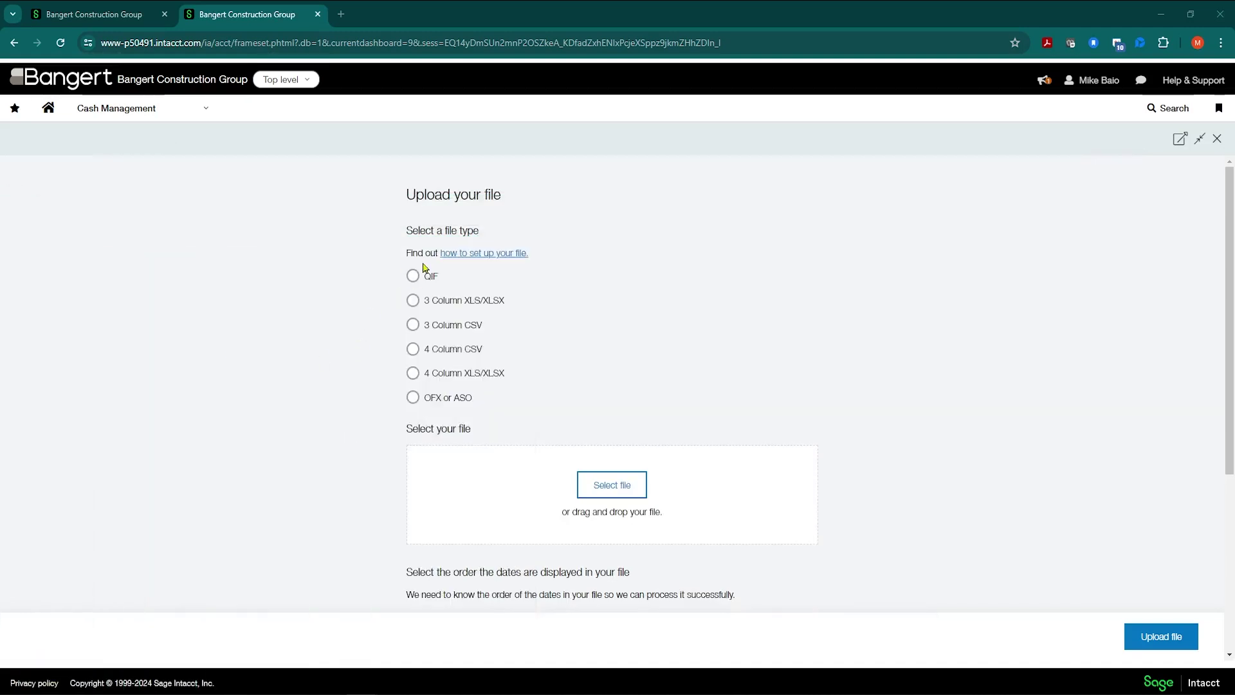
Upload 4-column-CSV-import-template.csv as a 4 Column CSV with month-day-year dates and a test comment
{"action": "left_click", "coordinate": [414, 350]}
{"action": "left_click", "coordinate": [597, 483]}
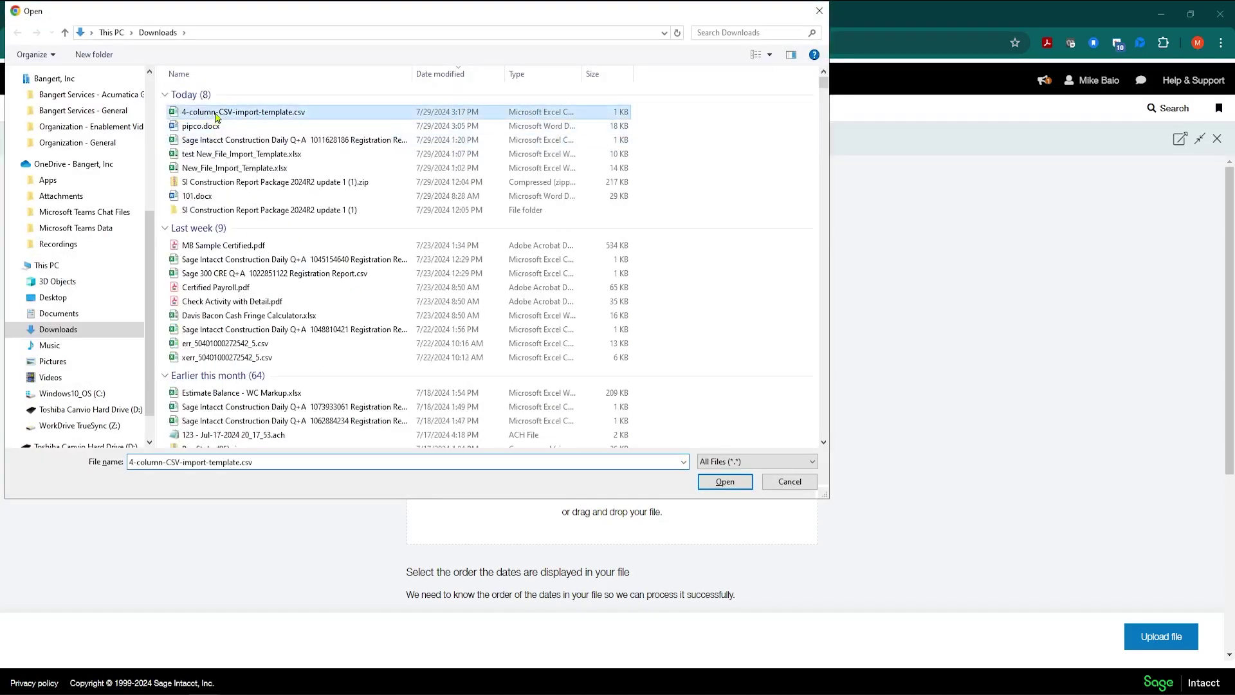
{"action": "double_click", "coordinate": [216, 115]}
{"action": "scroll", "coordinate": [565, 367], "scroll_direction": "down", "scroll_amount": 2}
{"action": "scroll", "coordinate": [565, 367], "scroll_direction": "down", "scroll_amount": 2}
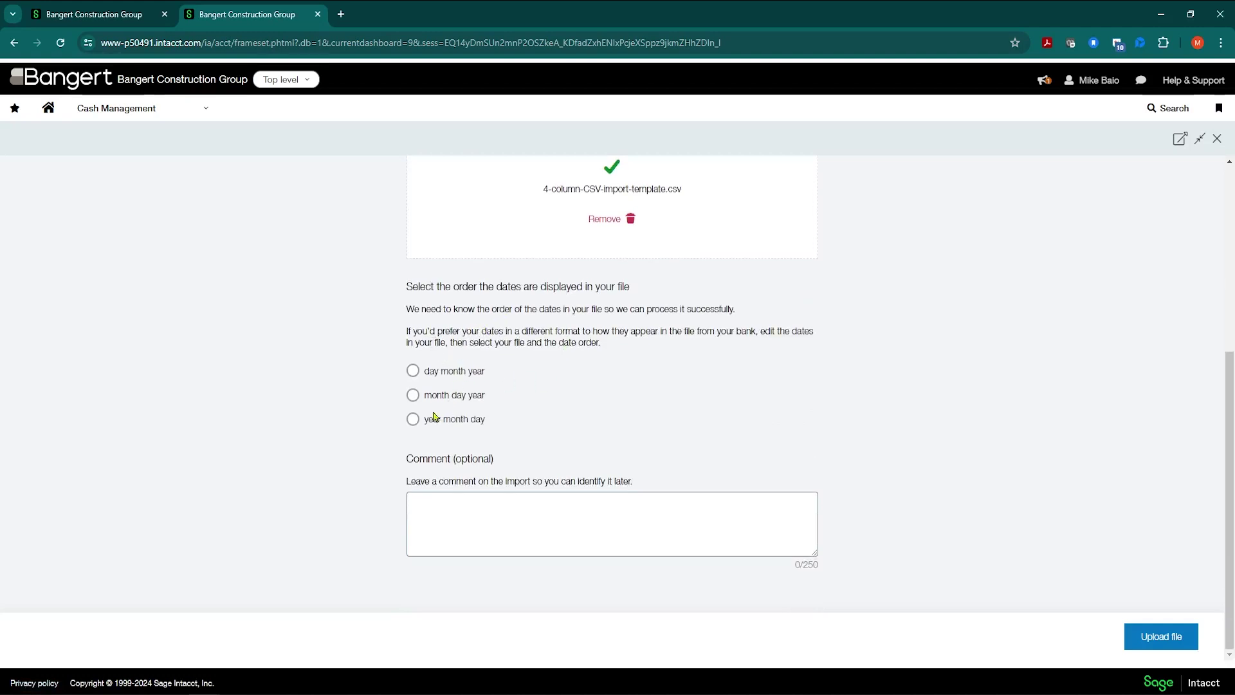
{"action": "left_click", "coordinate": [414, 397]}
{"action": "left_click", "coordinate": [471, 499]}
{"action": "type", "text": "this is my test file"}
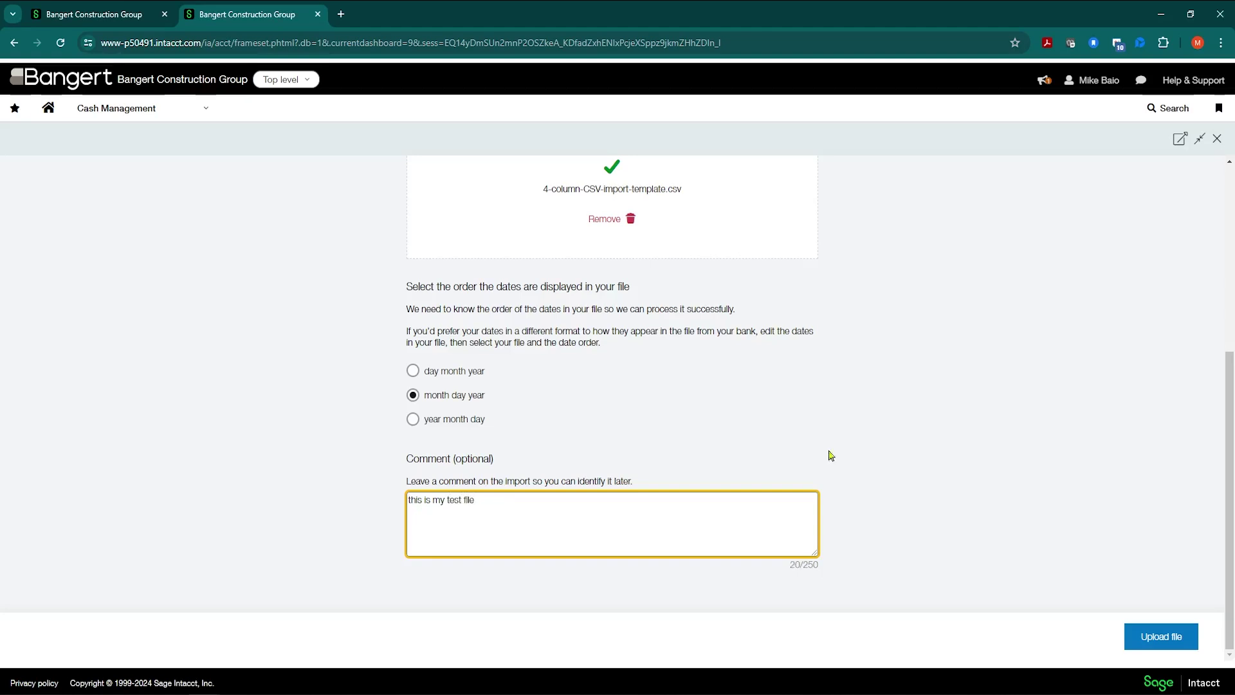
{"action": "scroll", "coordinate": [1031, 388], "scroll_direction": "up", "scroll_amount": 1}
{"action": "scroll", "coordinate": [541, 218], "scroll_direction": "up", "scroll_amount": 3}
{"action": "left_click", "coordinate": [1147, 638]}
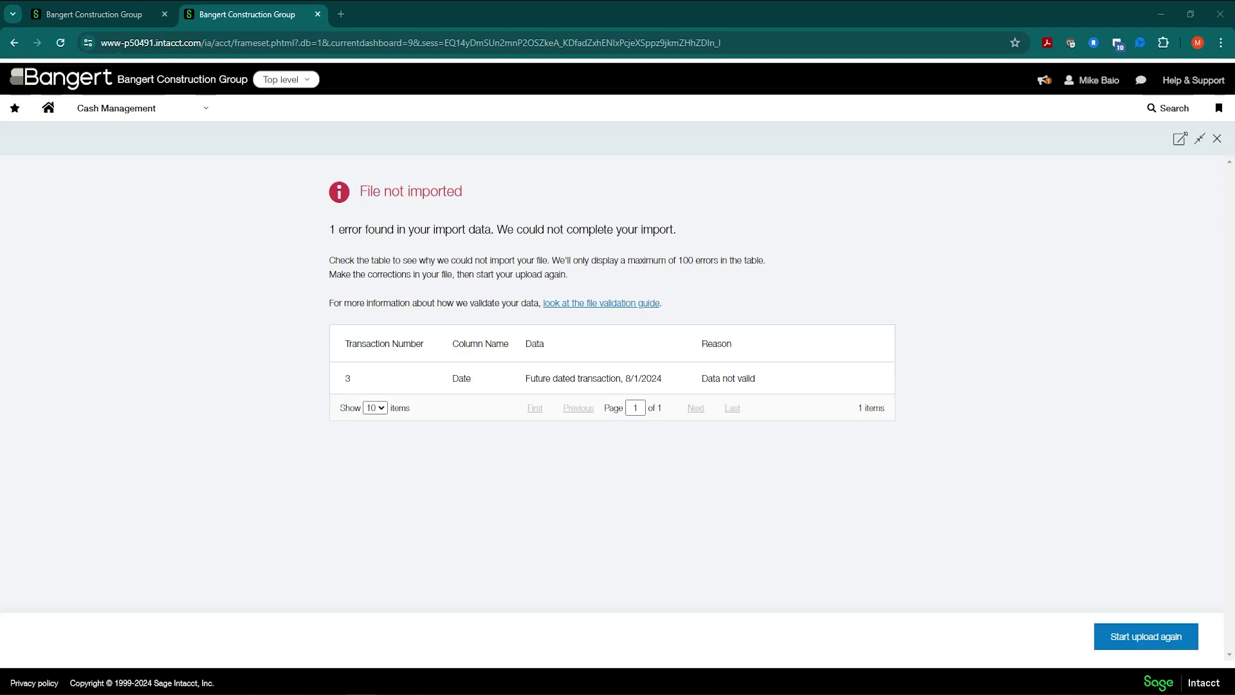
Restart the upload and resubmit the 4 Column CSV template with month-day-year dates and a comment
{"action": "left_click", "coordinate": [1136, 640]}
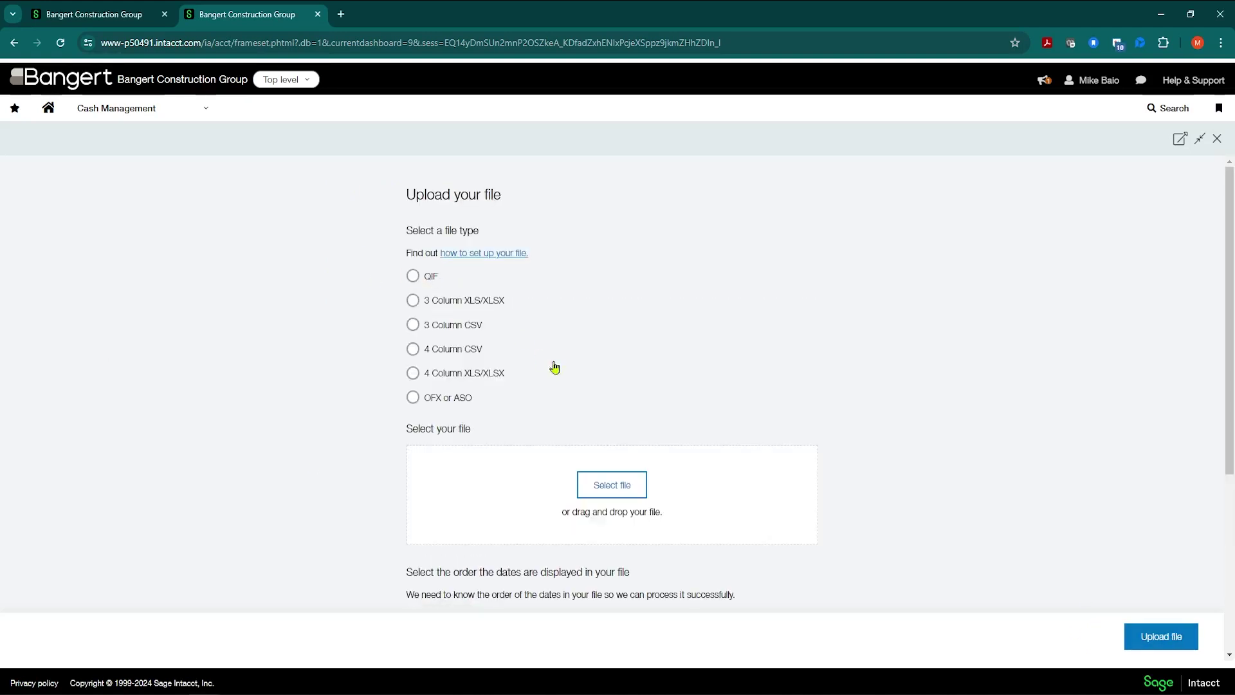
{"action": "left_click", "coordinate": [413, 326]}
{"action": "left_click", "coordinate": [414, 349]}
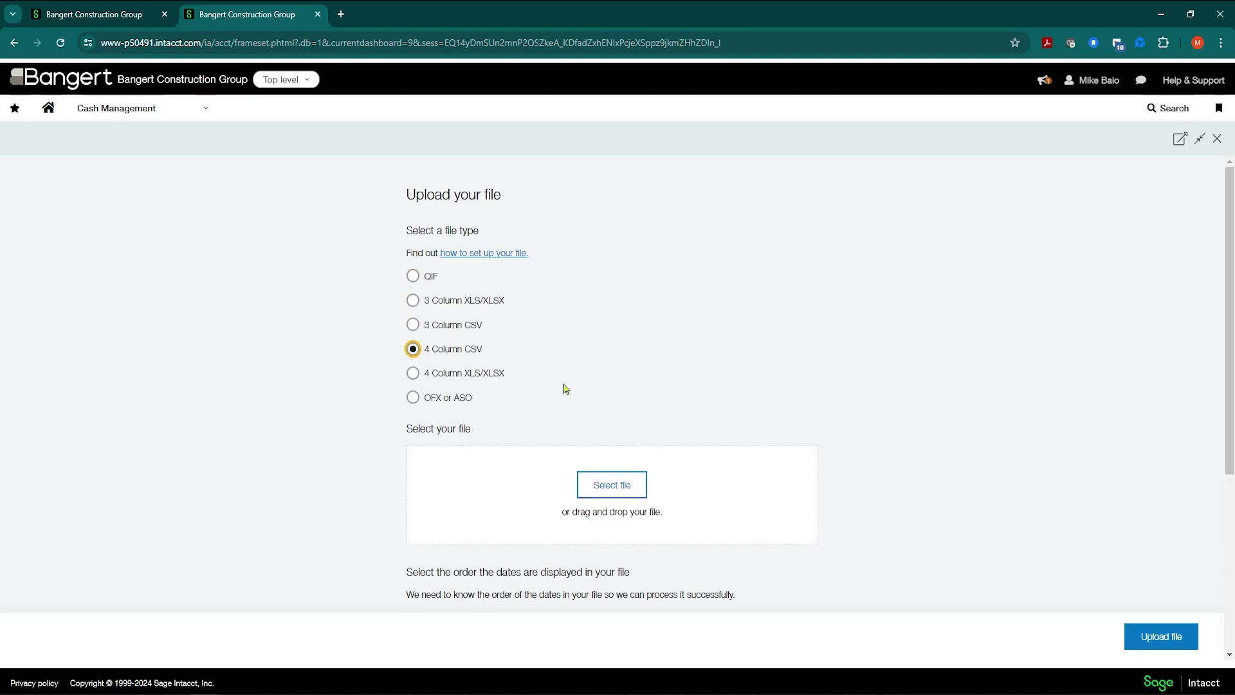
{"action": "left_click", "coordinate": [602, 497]}
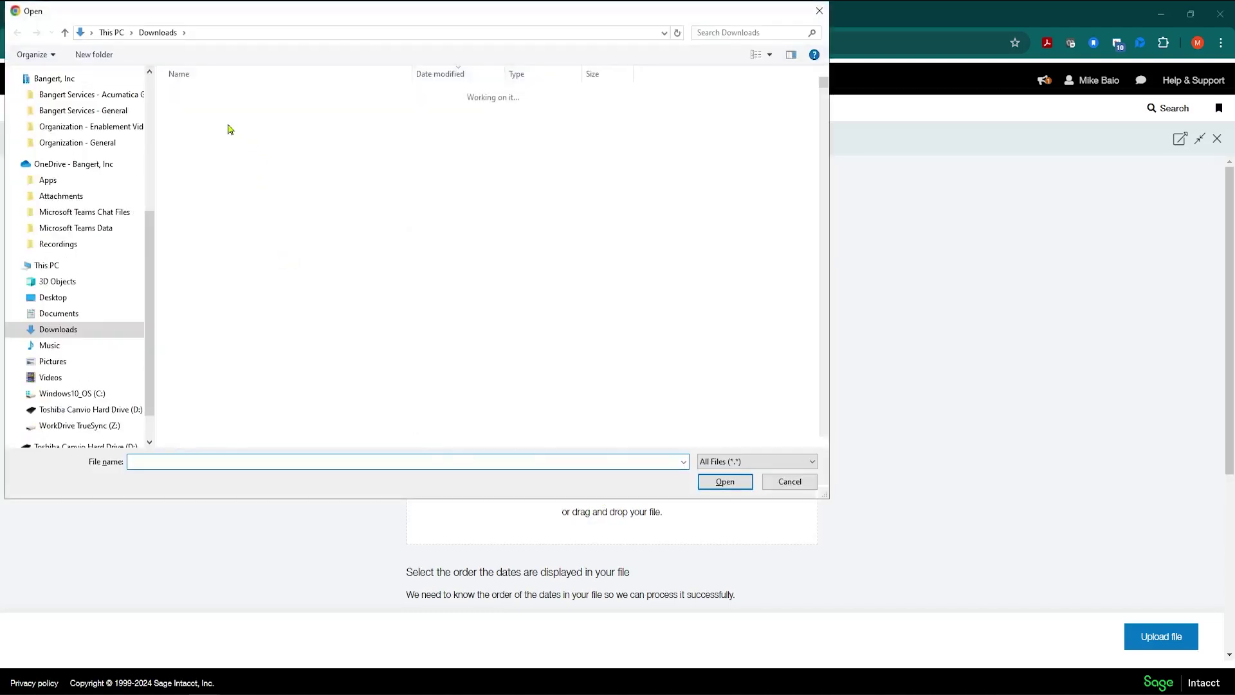
{"action": "double_click", "coordinate": [207, 114]}
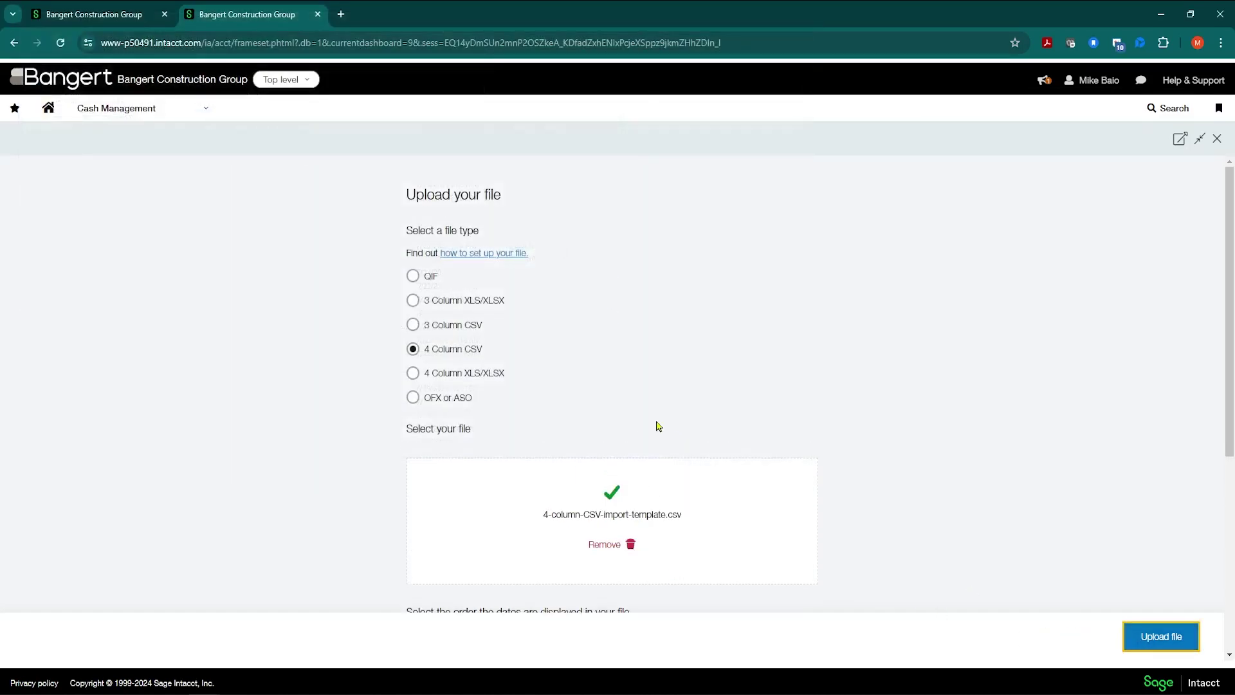
{"action": "scroll", "coordinate": [638, 406], "scroll_direction": "down", "scroll_amount": 2}
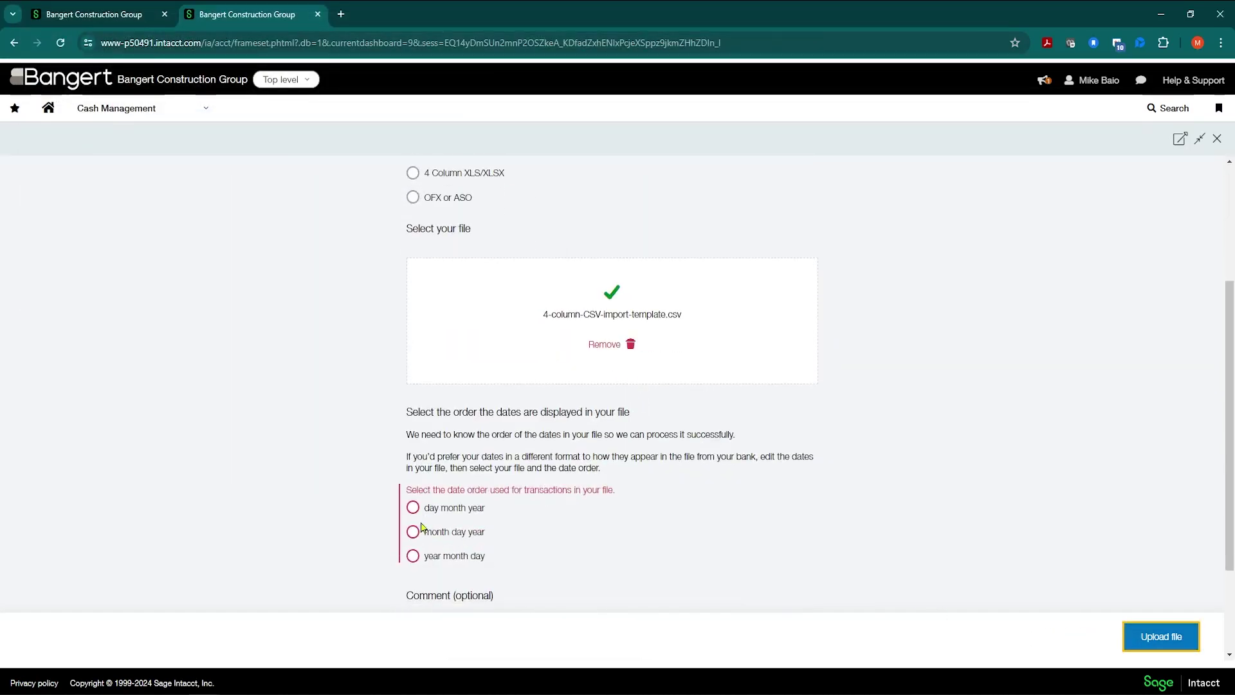
{"action": "left_click", "coordinate": [415, 532]}
{"action": "scroll", "coordinate": [551, 512], "scroll_direction": "down", "scroll_amount": 2}
{"action": "left_click", "coordinate": [527, 506]}
{"action": "type", "text": "test file"}
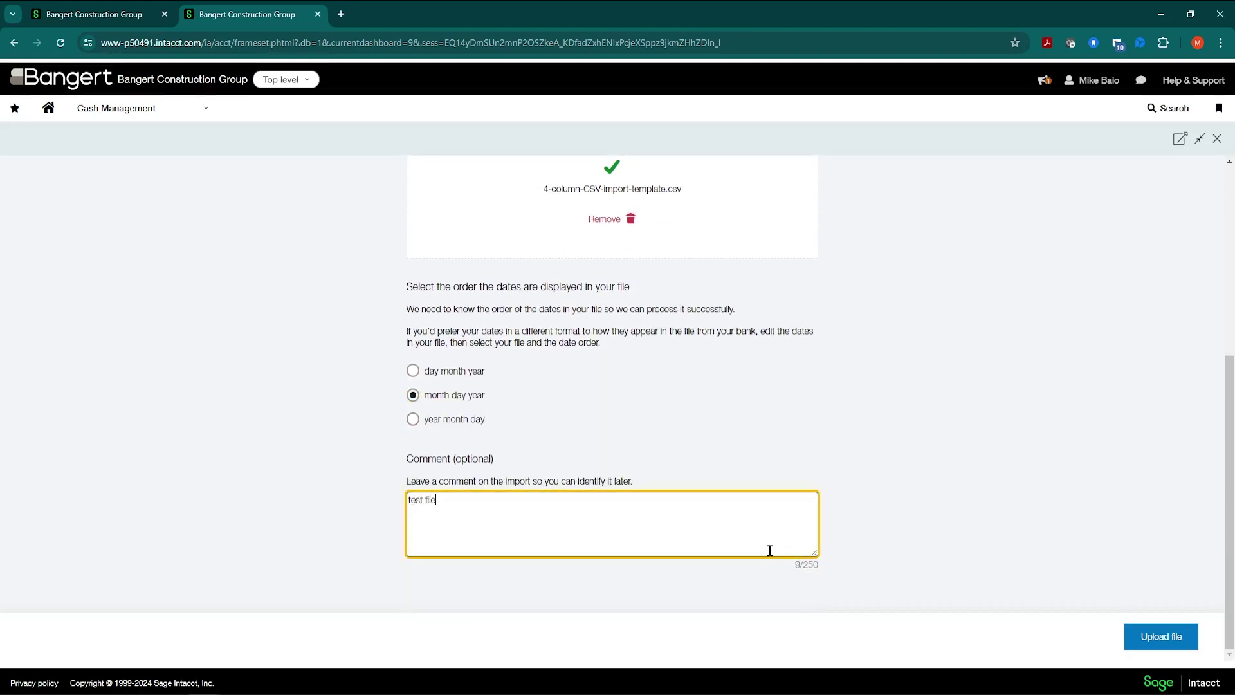
{"action": "left_click", "coordinate": [1164, 636]}
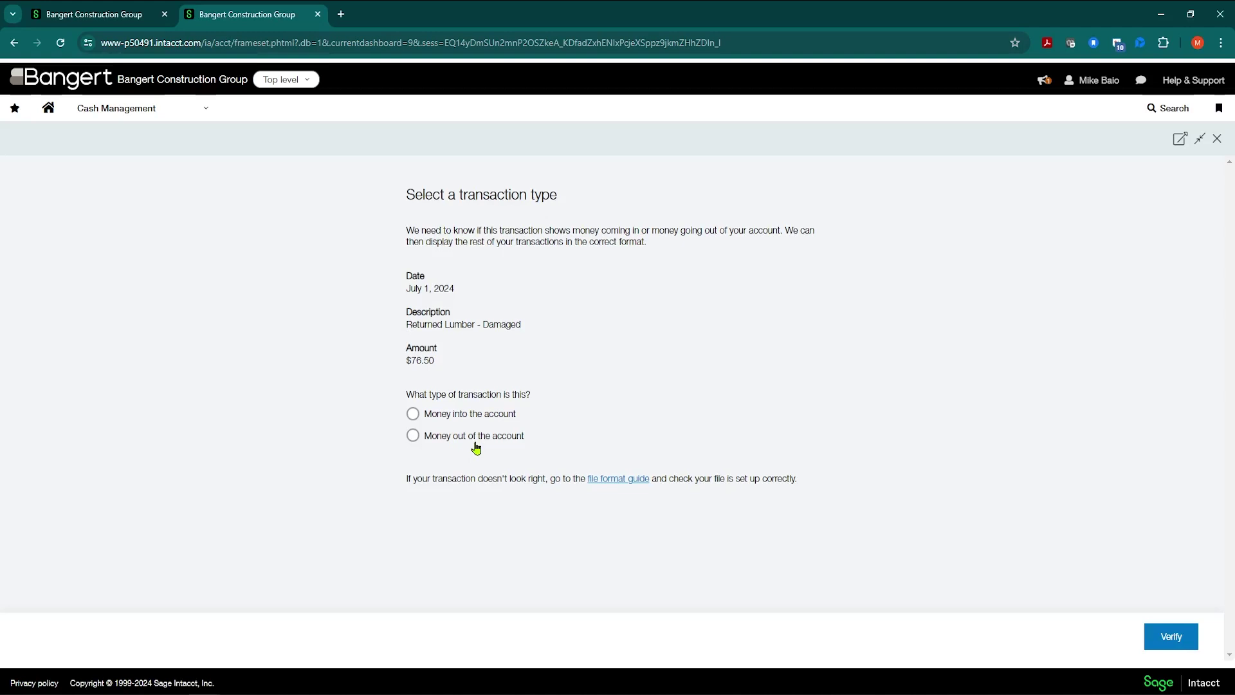
Check the $76.50 Money in value in the spreadsheet, then mark Returned Lumber as money in
{"action": "key", "text": "alt+Tab"}
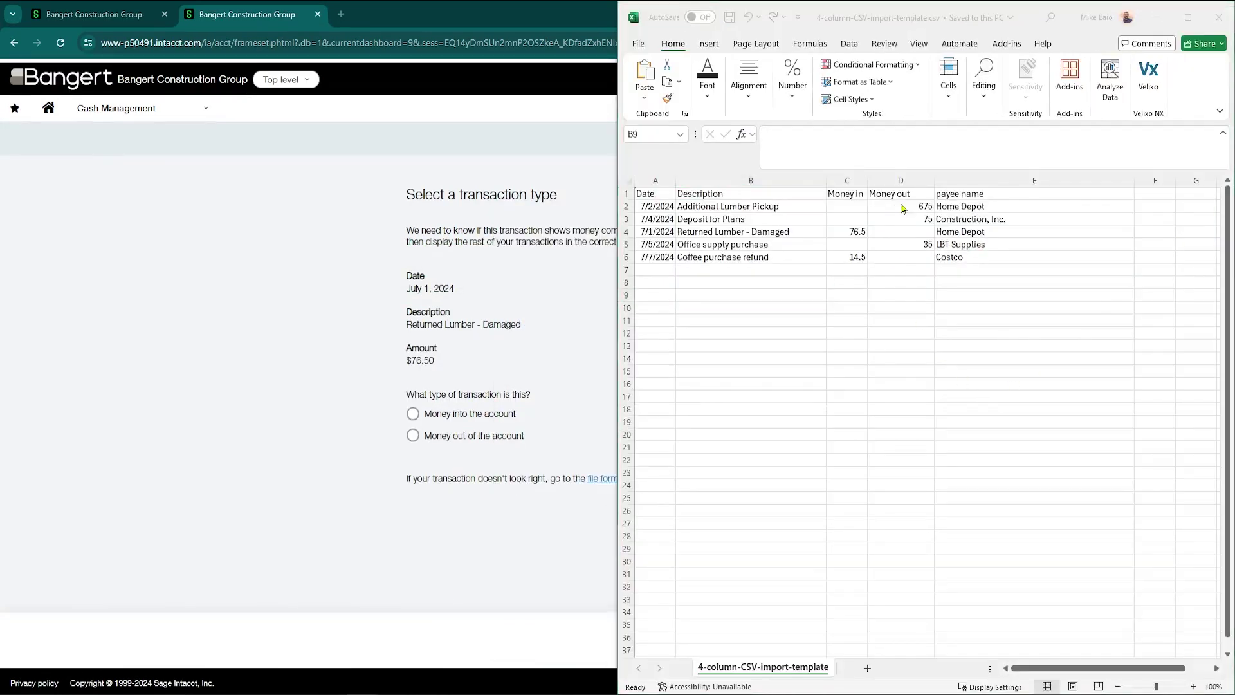
{"action": "left_click", "coordinate": [847, 232]}
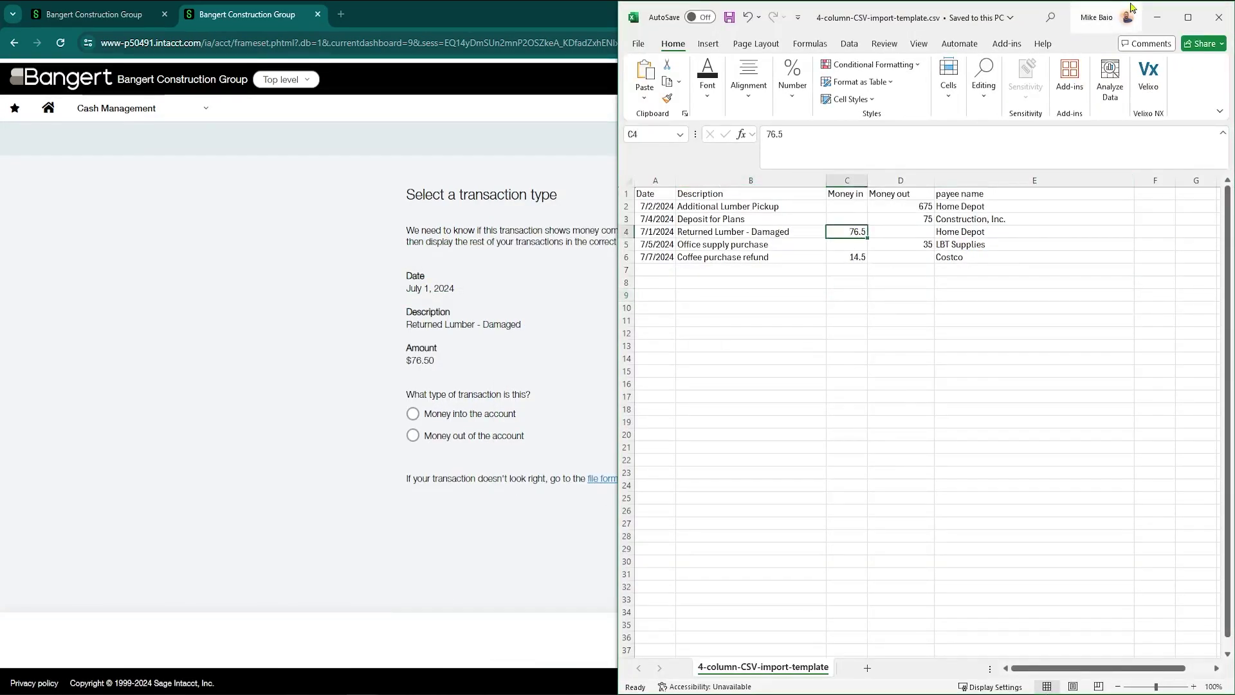
{"action": "left_click", "coordinate": [1161, 17]}
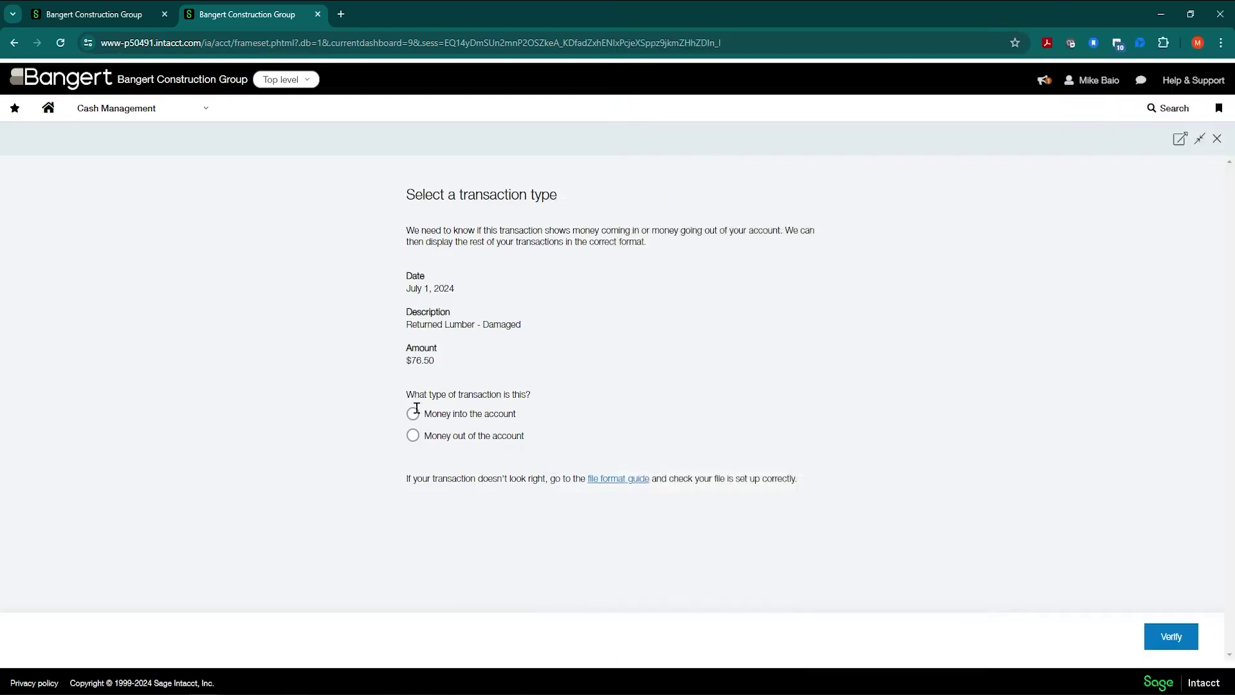
{"action": "left_click", "coordinate": [415, 413]}
Verify and import the five July 1–7, 2024 transactions, dismissing the in-progress notice
{"action": "left_click", "coordinate": [1171, 637]}
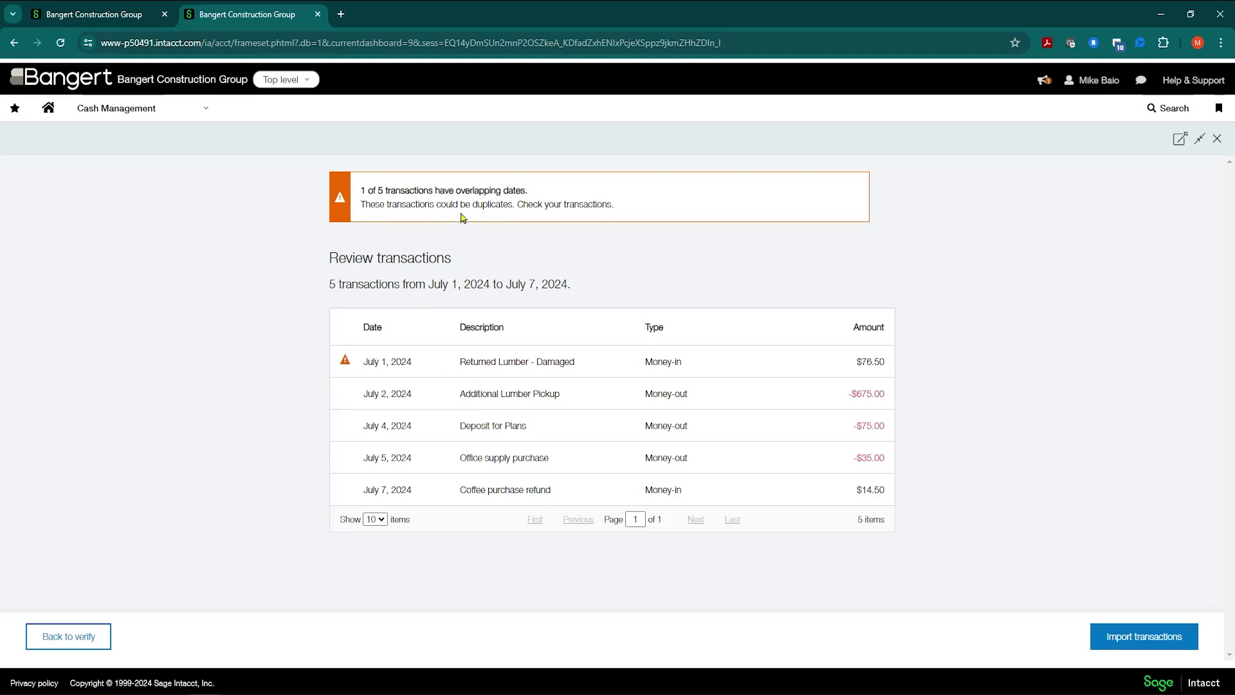
{"action": "left_click", "coordinate": [1129, 645]}
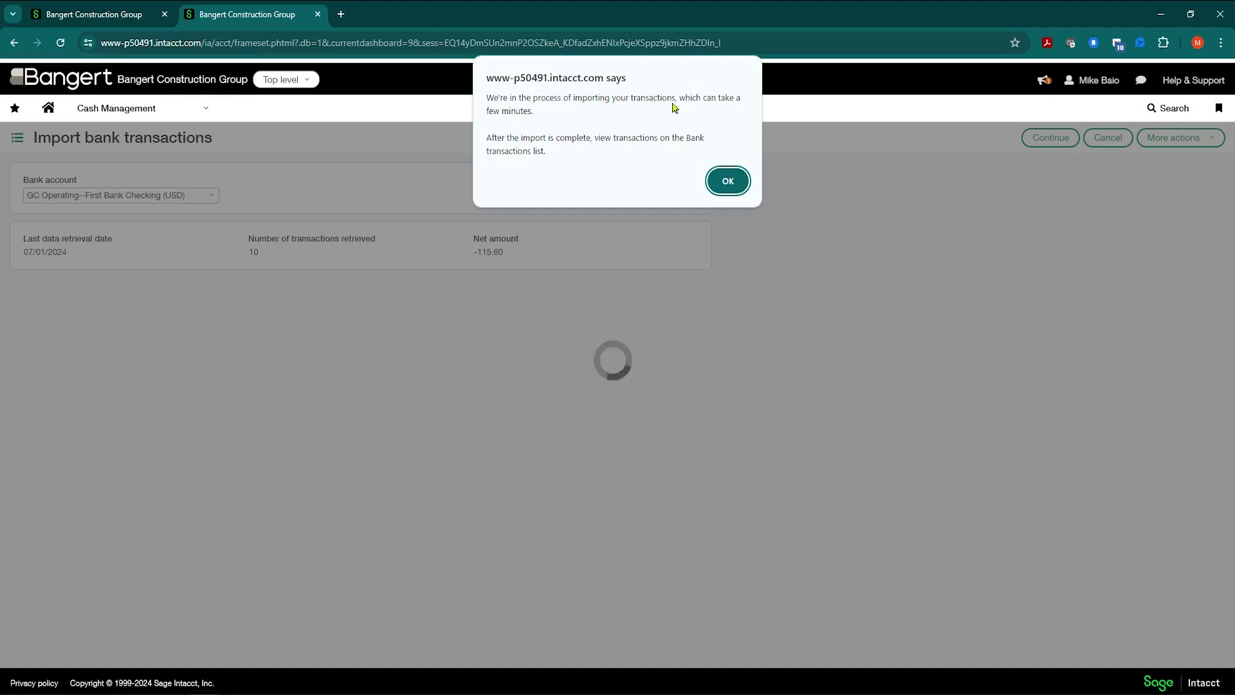
{"action": "left_click", "coordinate": [730, 184]}
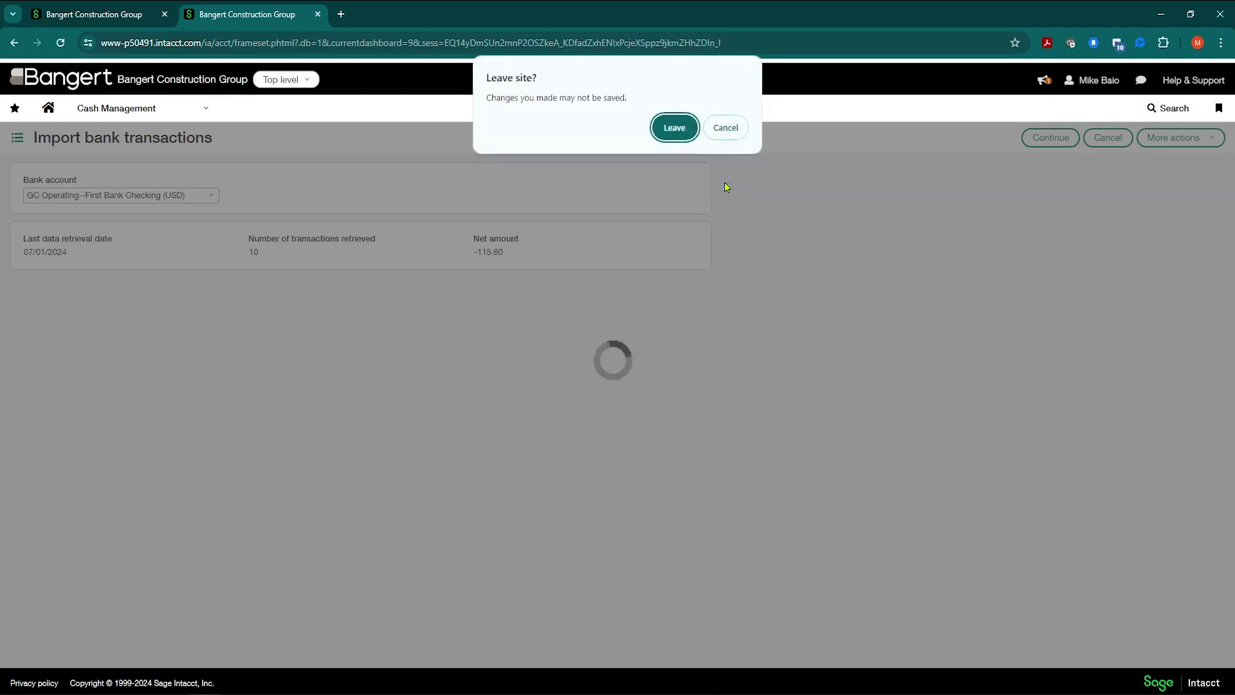
Confirm the third import shows Completed with five transactions, then open the Cash Management menu
{"action": "left_click", "coordinate": [664, 135]}
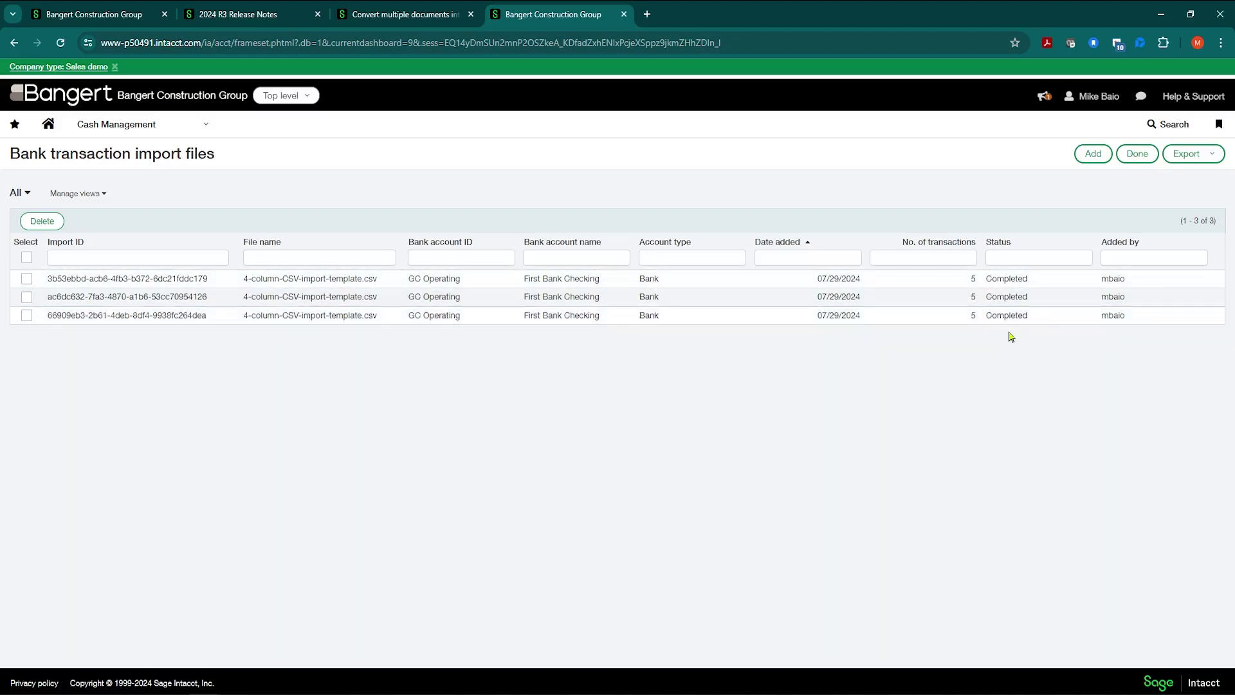
{"action": "left_click", "coordinate": [209, 130]}
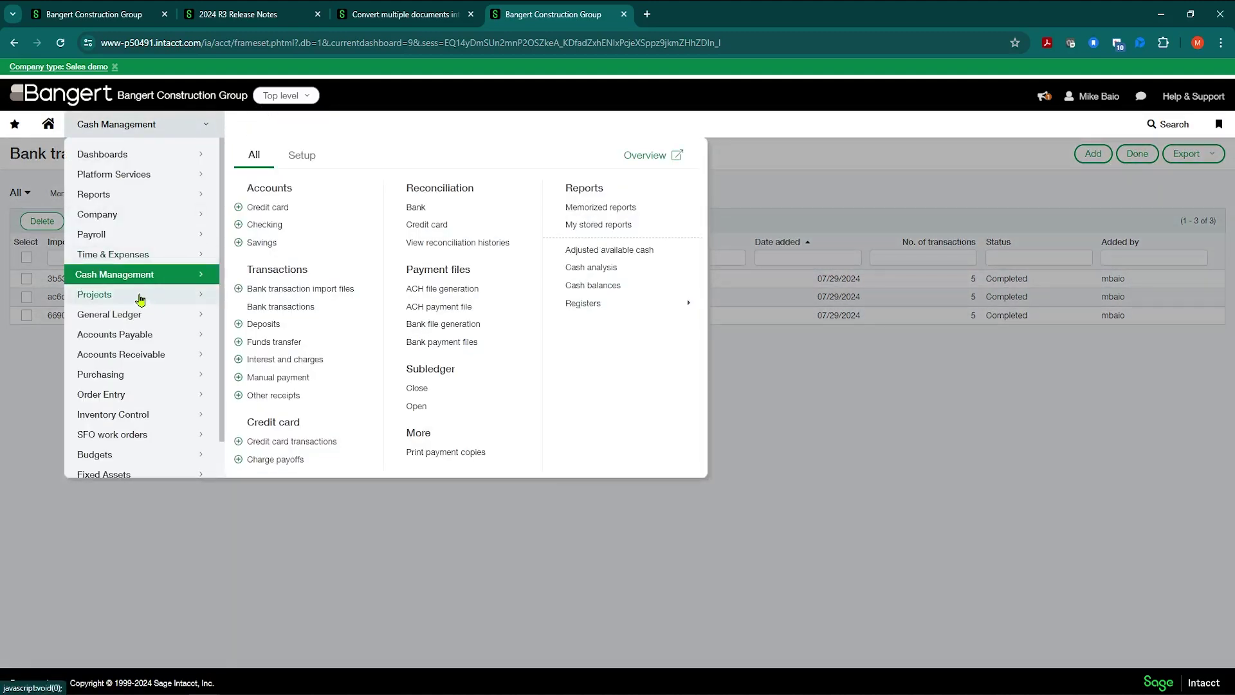
Review the 819 unmatched First Bank Checking transactions and open the Top level entity list
{"action": "left_click", "coordinate": [280, 307]}
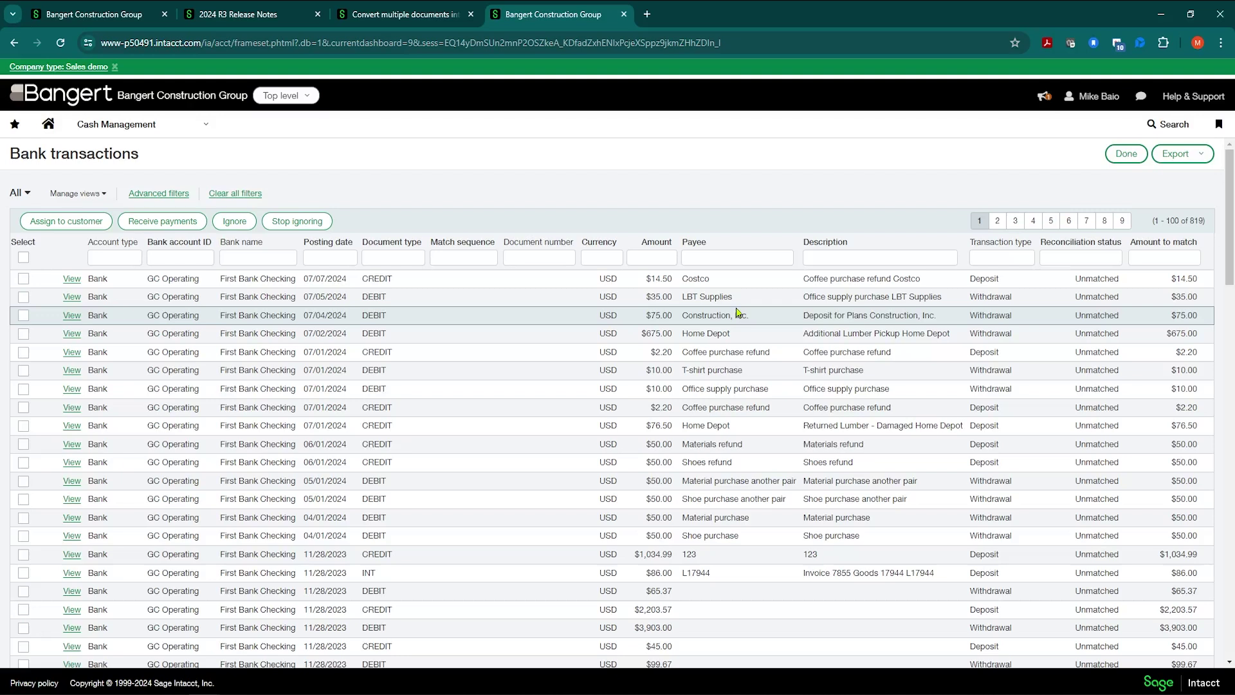
{"action": "left_click", "coordinate": [650, 257]}
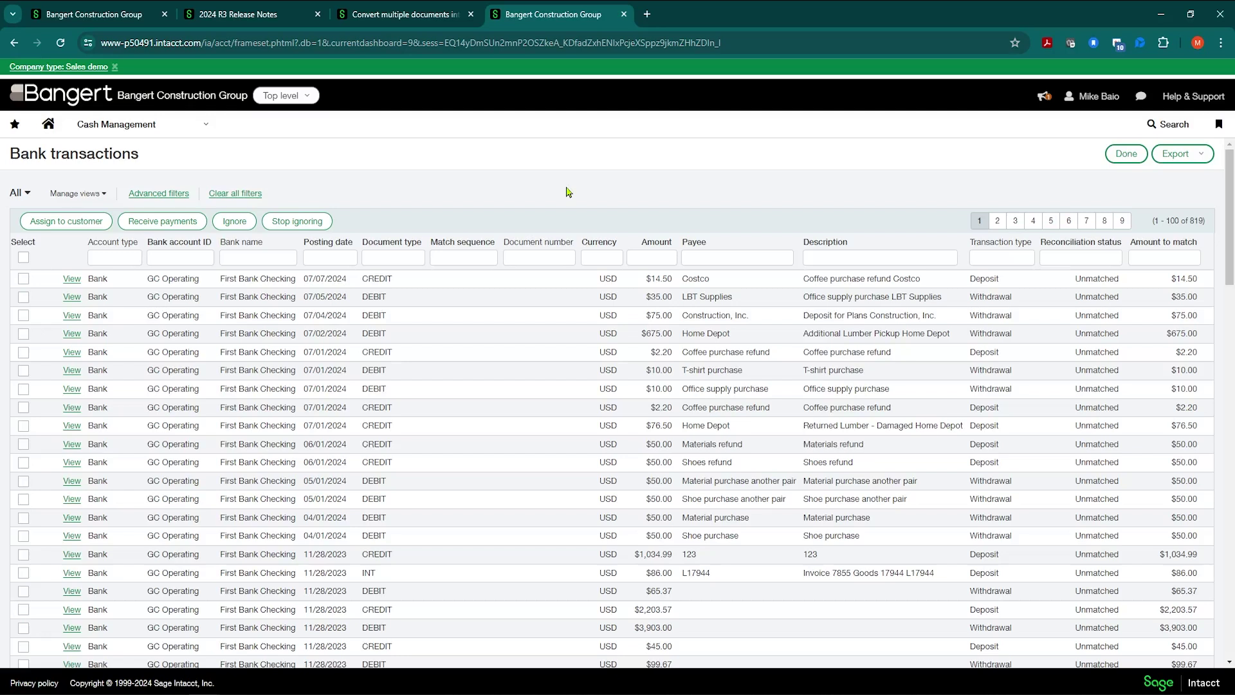
{"action": "scroll", "coordinate": [415, 154], "scroll_direction": "down", "scroll_amount": 1}
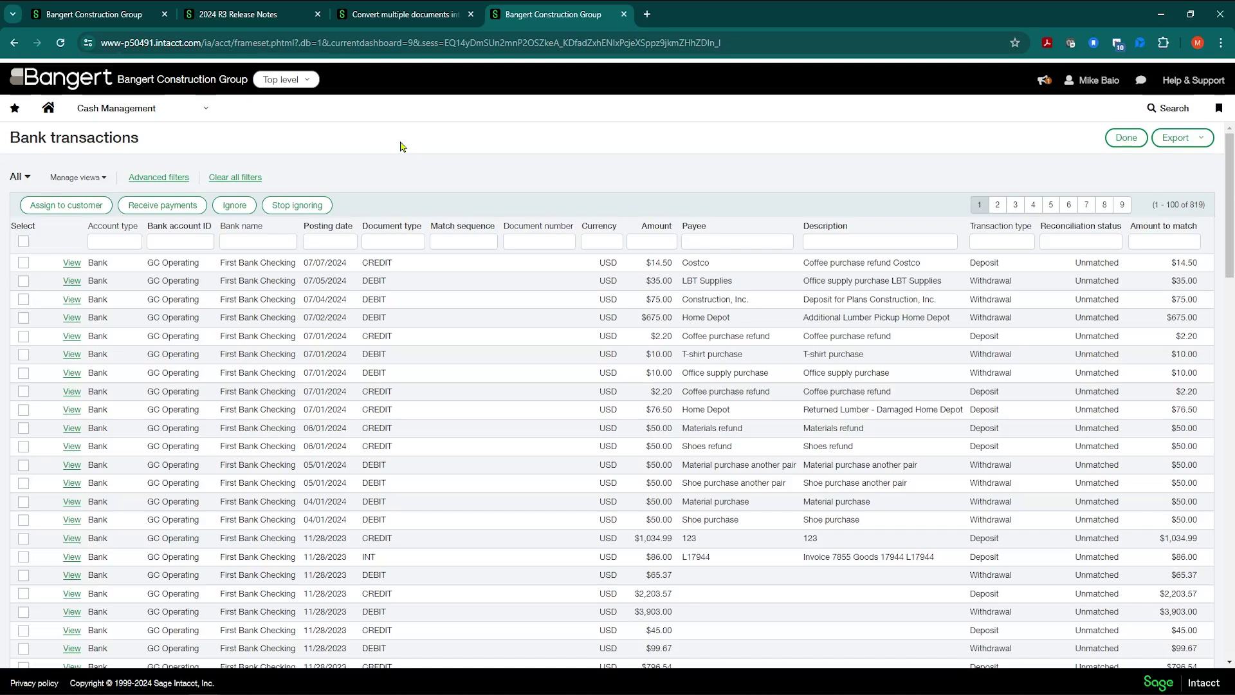
{"action": "left_click", "coordinate": [305, 81]}
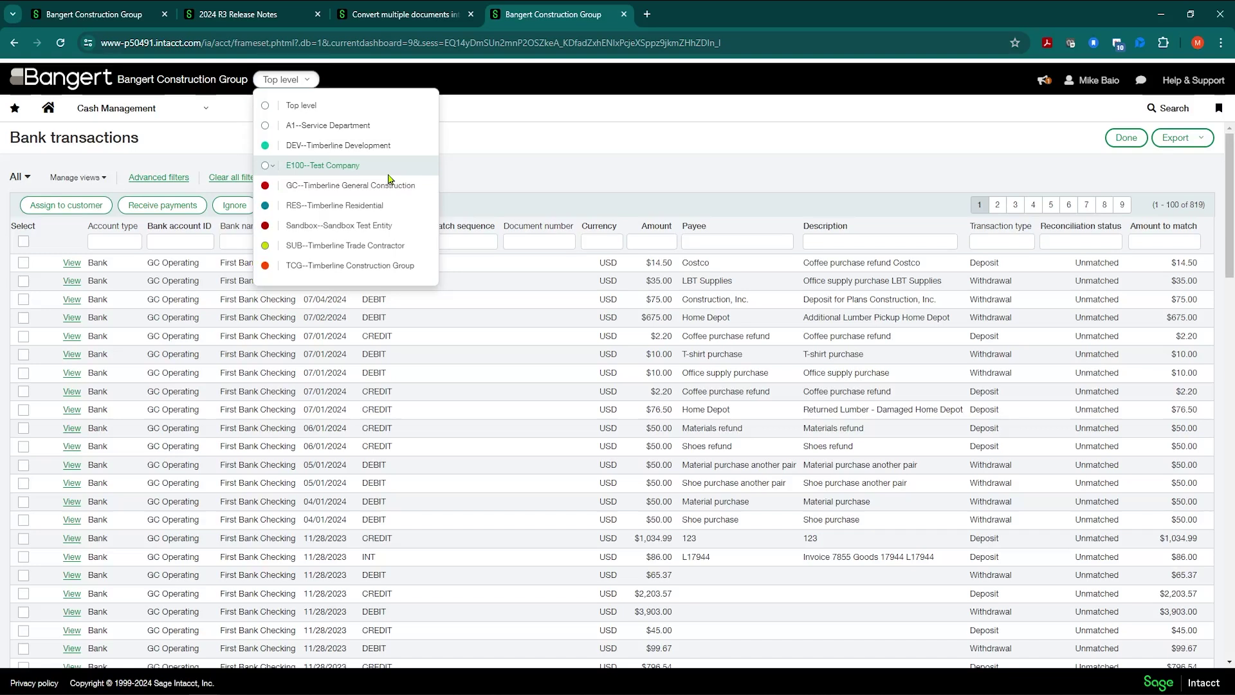
Close the entity list and the extra browser tabs, returning to the home dashboard
{"action": "left_click", "coordinate": [499, 168]}
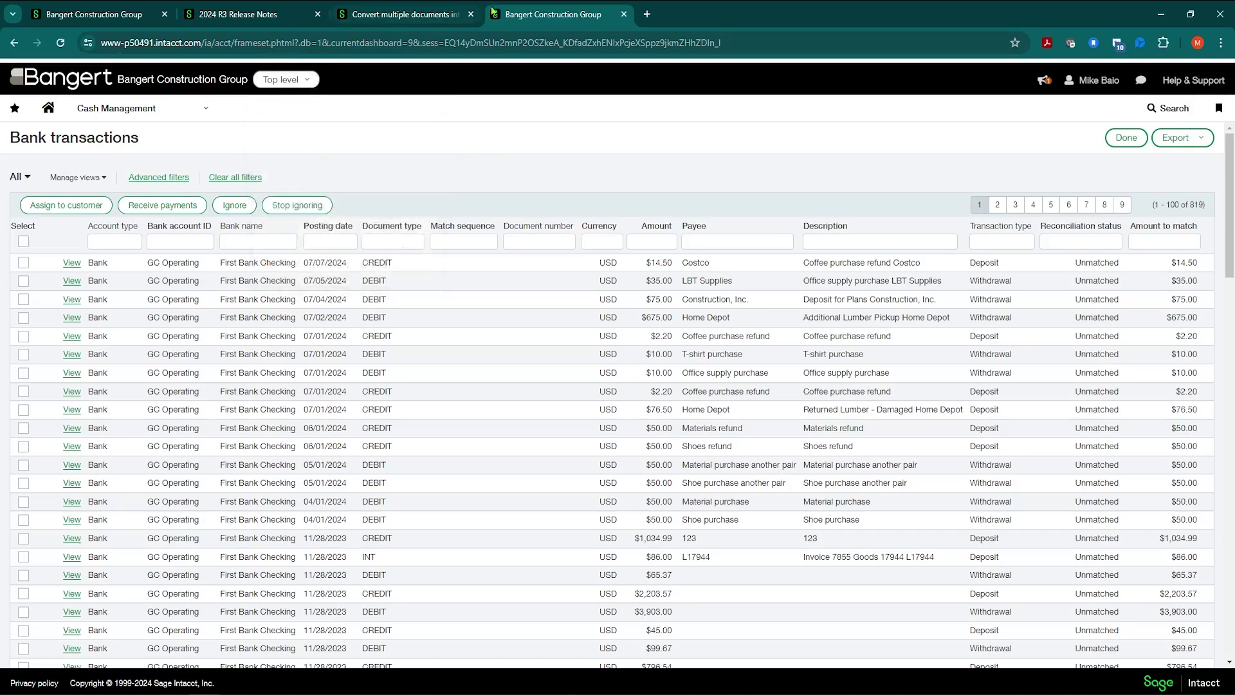
{"action": "left_click", "coordinate": [470, 14]}
{"action": "left_click", "coordinate": [290, 11]}
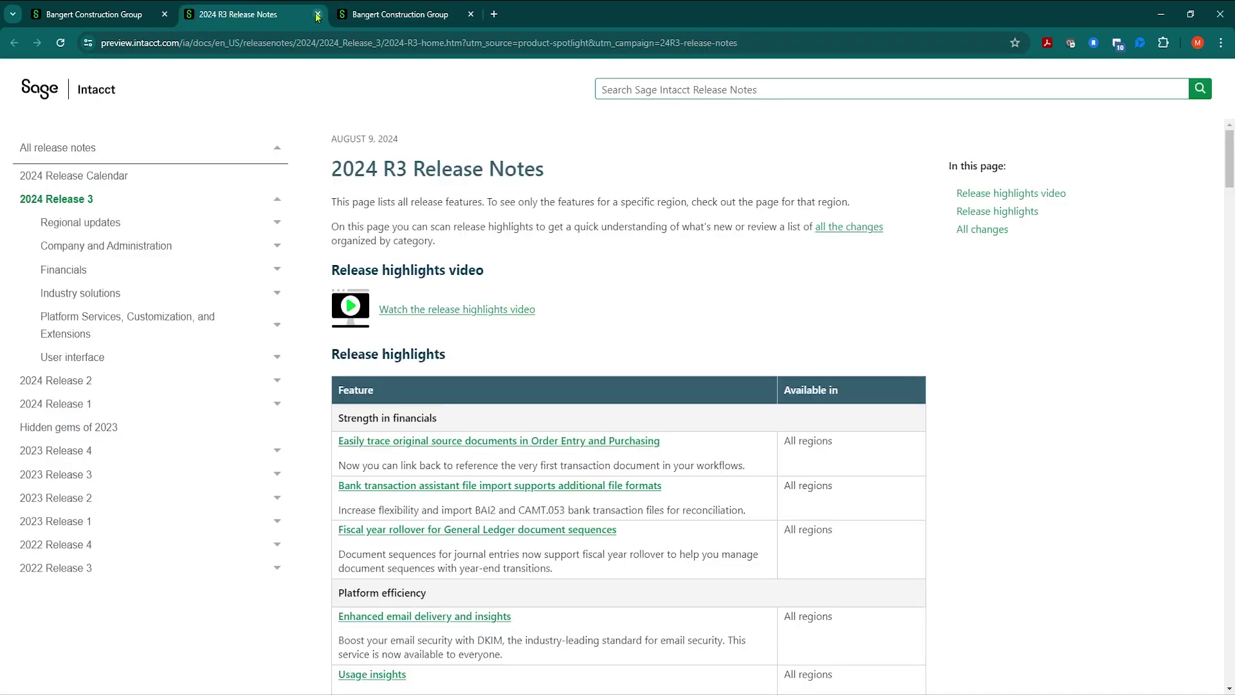
{"action": "left_click", "coordinate": [318, 14]}
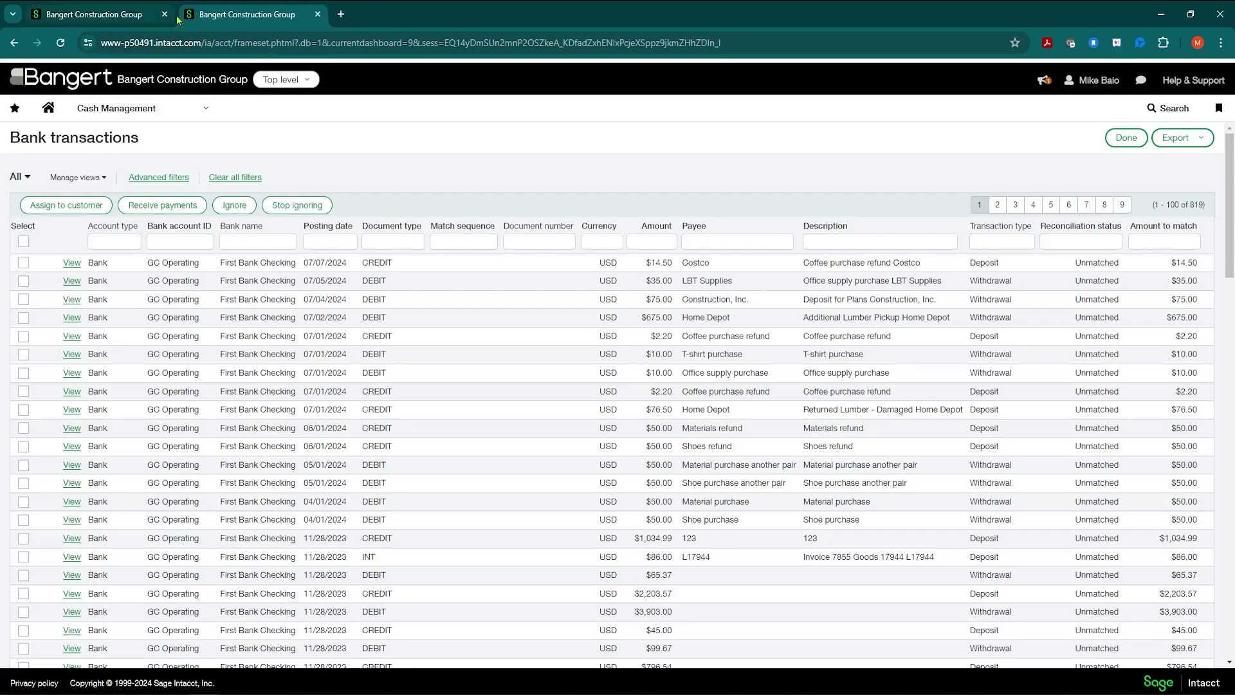
{"action": "left_click", "coordinate": [47, 110]}
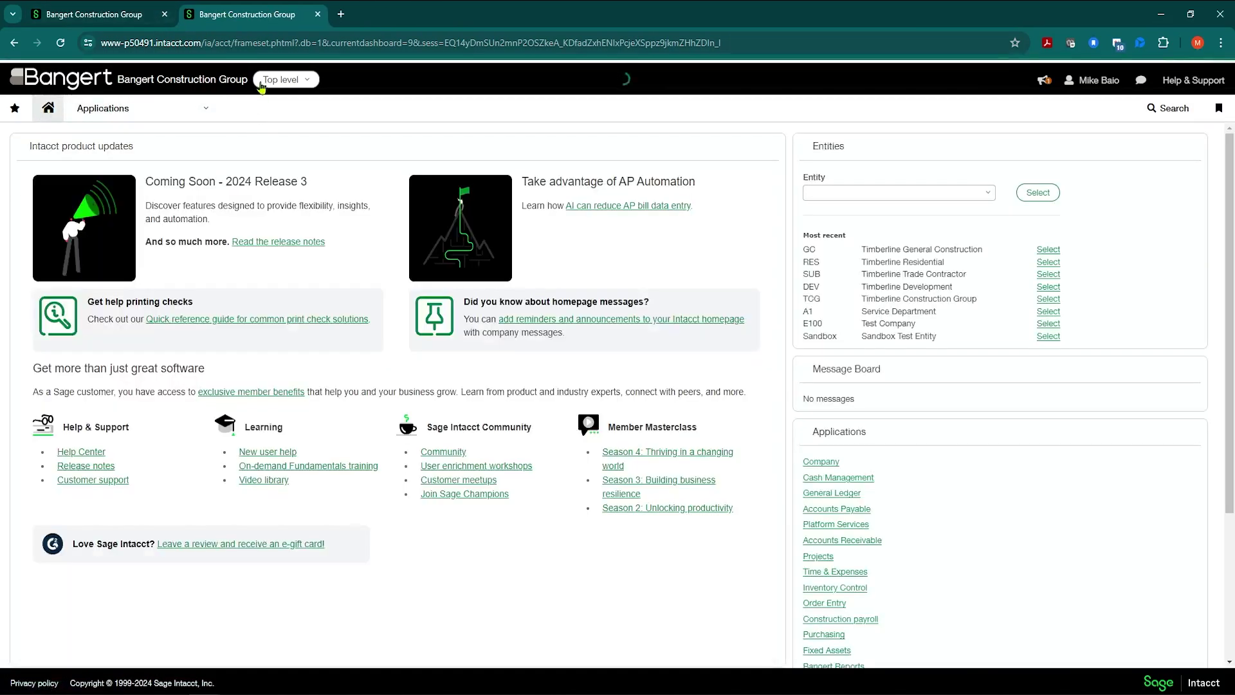
Recheck the entity list, then go to Applications > Company > Users
{"action": "left_click", "coordinate": [193, 111]}
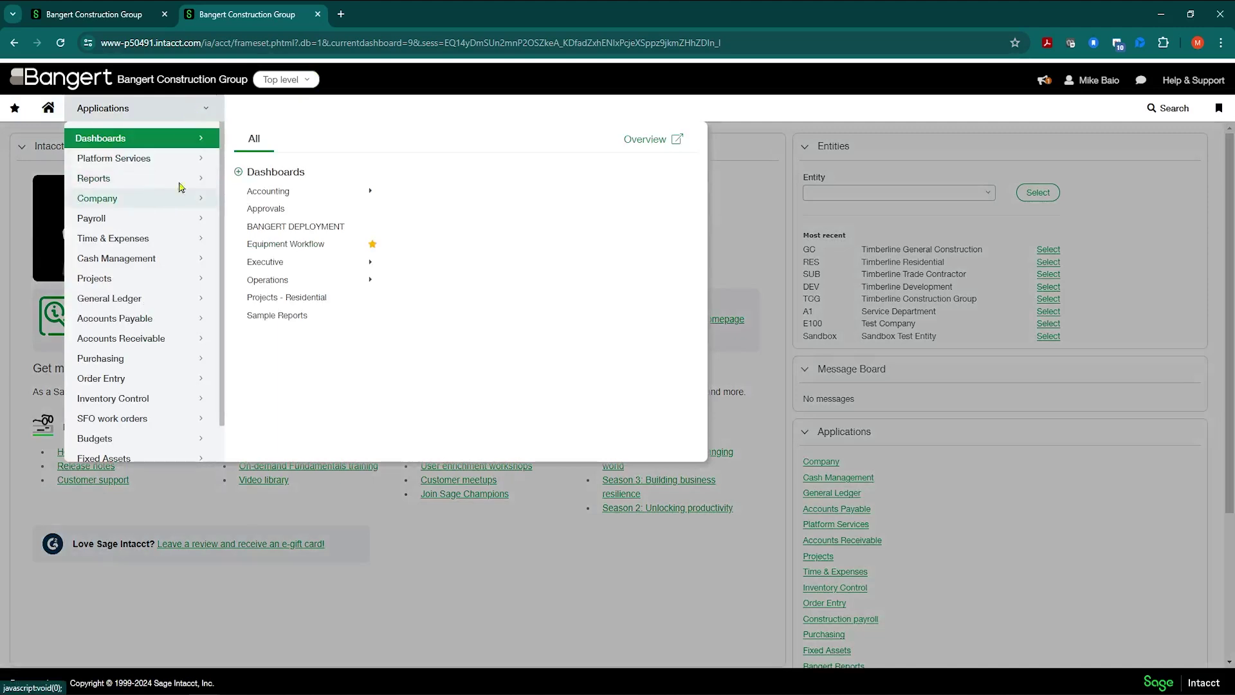
{"action": "left_click", "coordinate": [307, 81]}
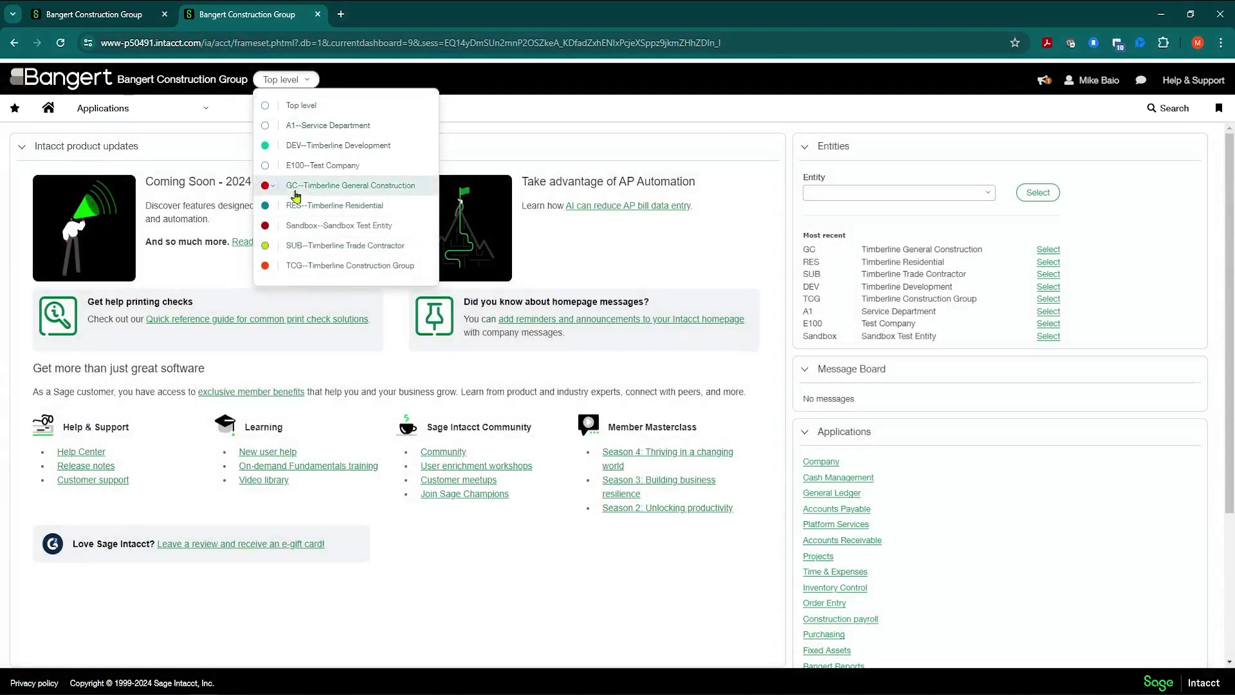
{"action": "left_click", "coordinate": [146, 109]}
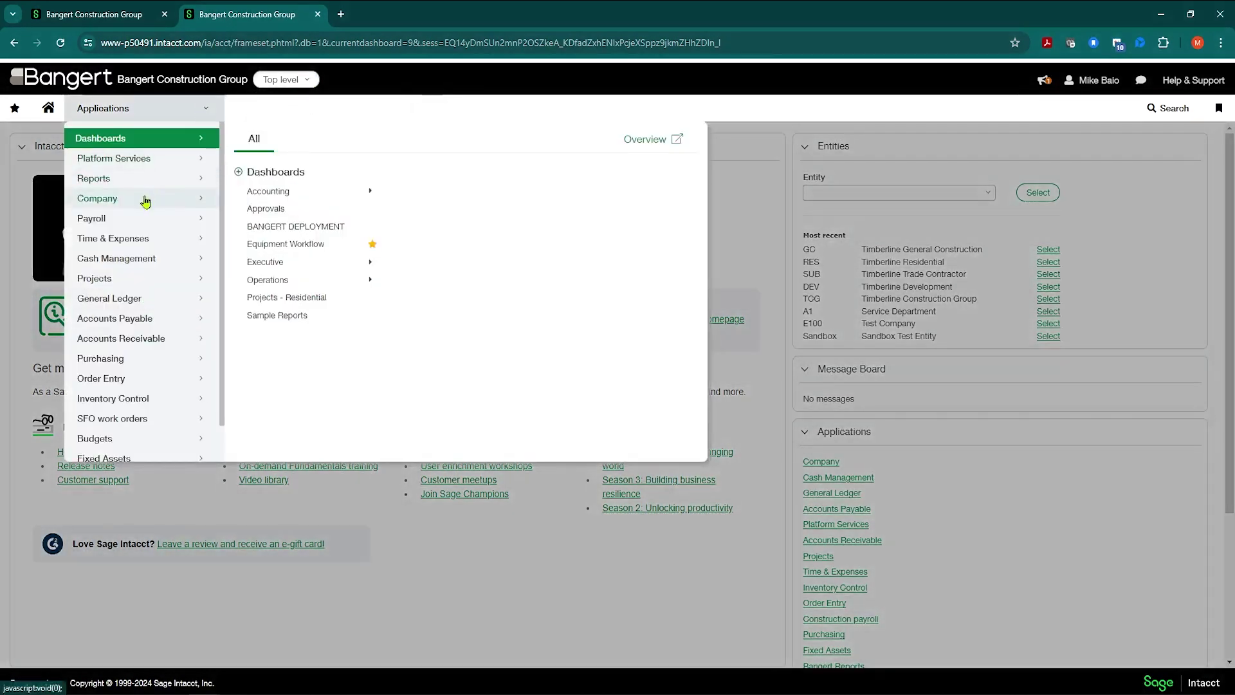
{"action": "left_click", "coordinate": [260, 278]}
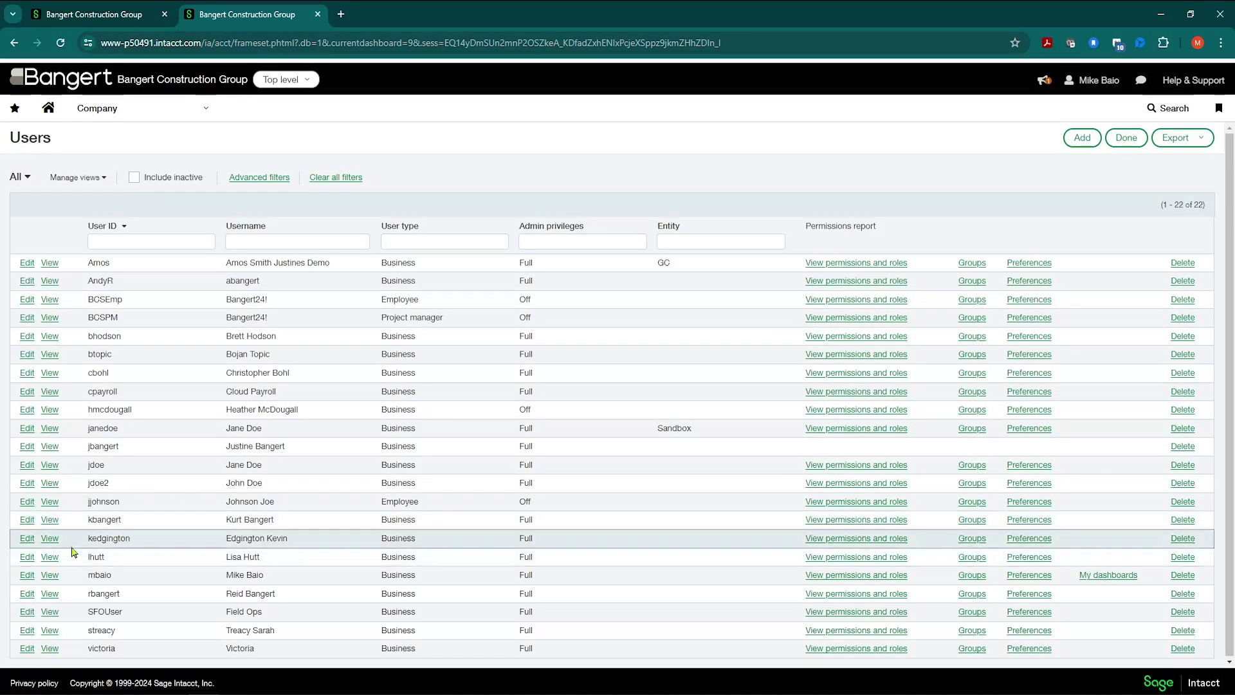
Set your user's first User entities row to RES--Timberline Residential and save
{"action": "left_click", "coordinate": [27, 577]}
{"action": "left_click", "coordinate": [27, 577]}
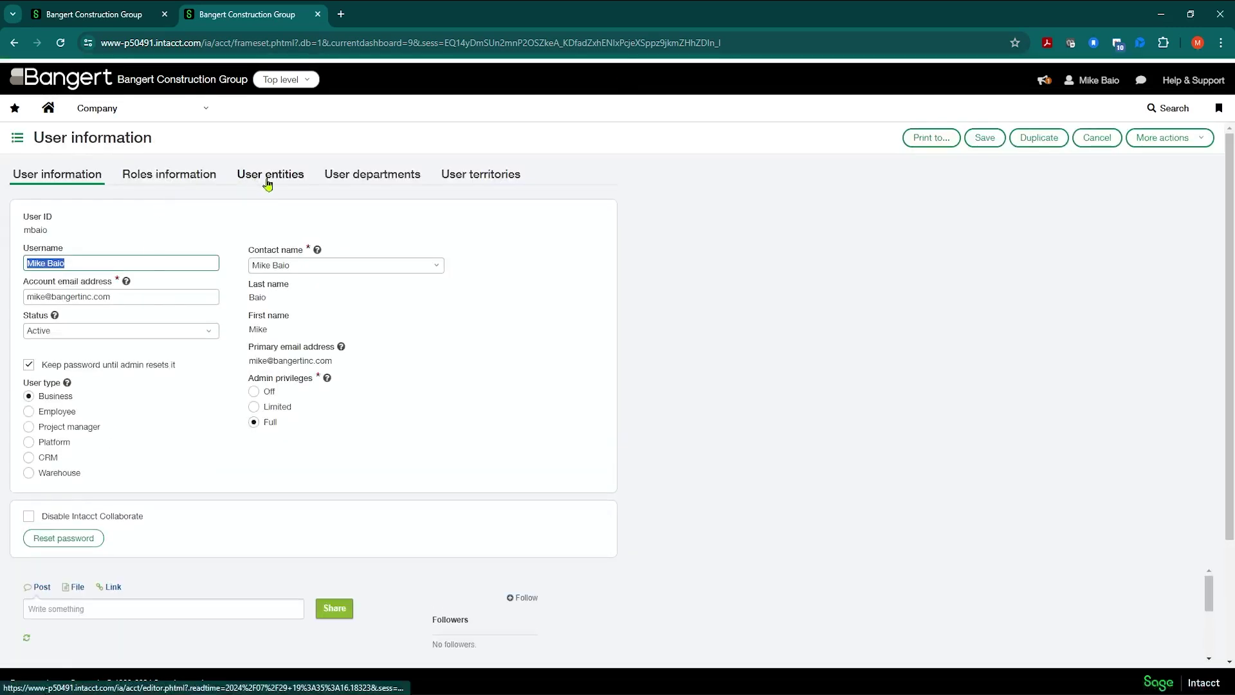
{"action": "left_click", "coordinate": [252, 178]}
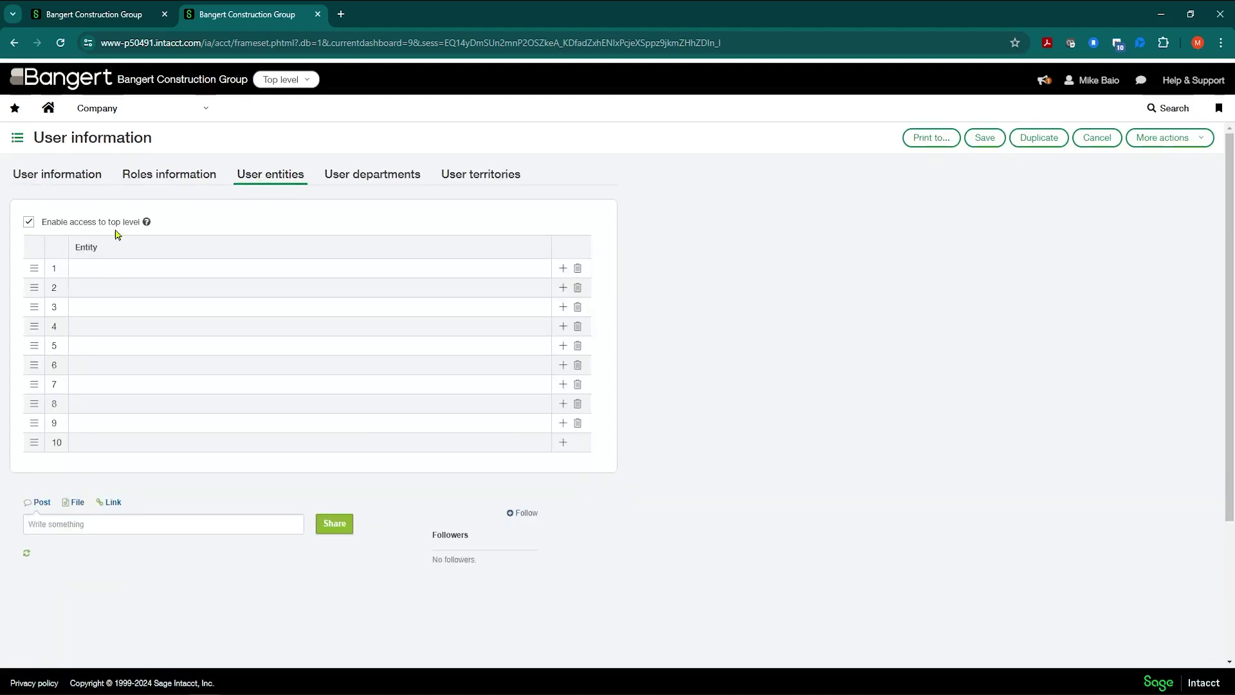
{"action": "left_click", "coordinate": [147, 267]}
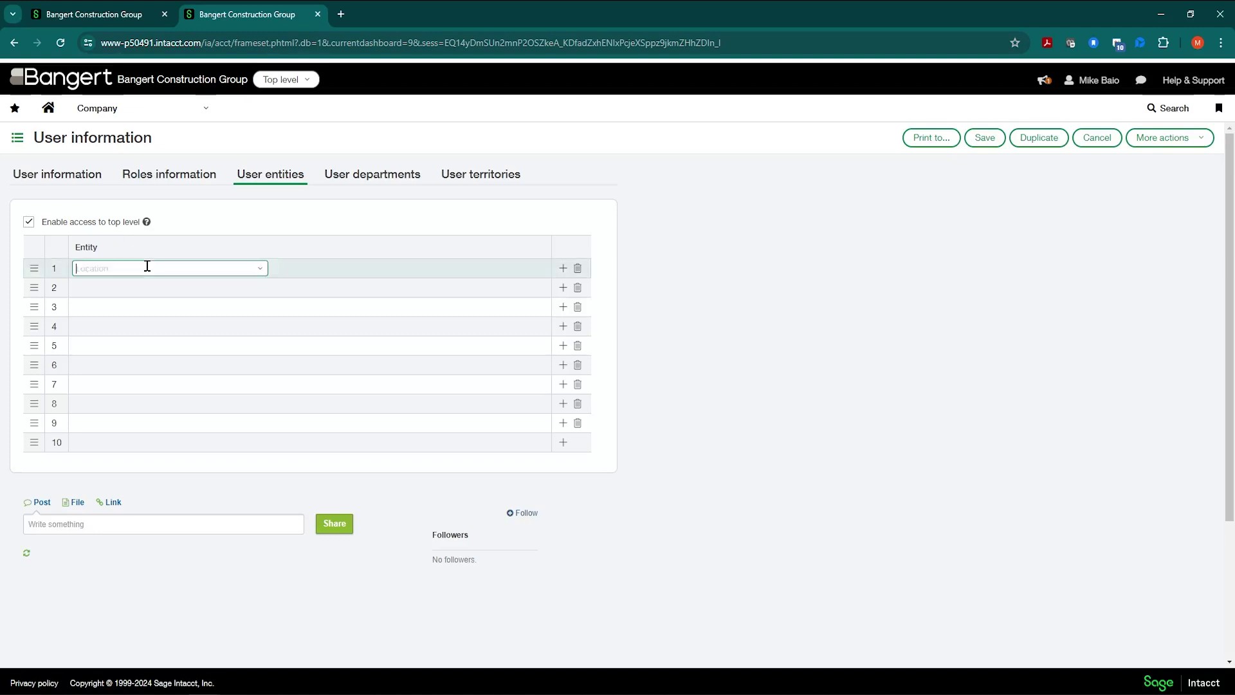
{"action": "left_click", "coordinate": [260, 270]}
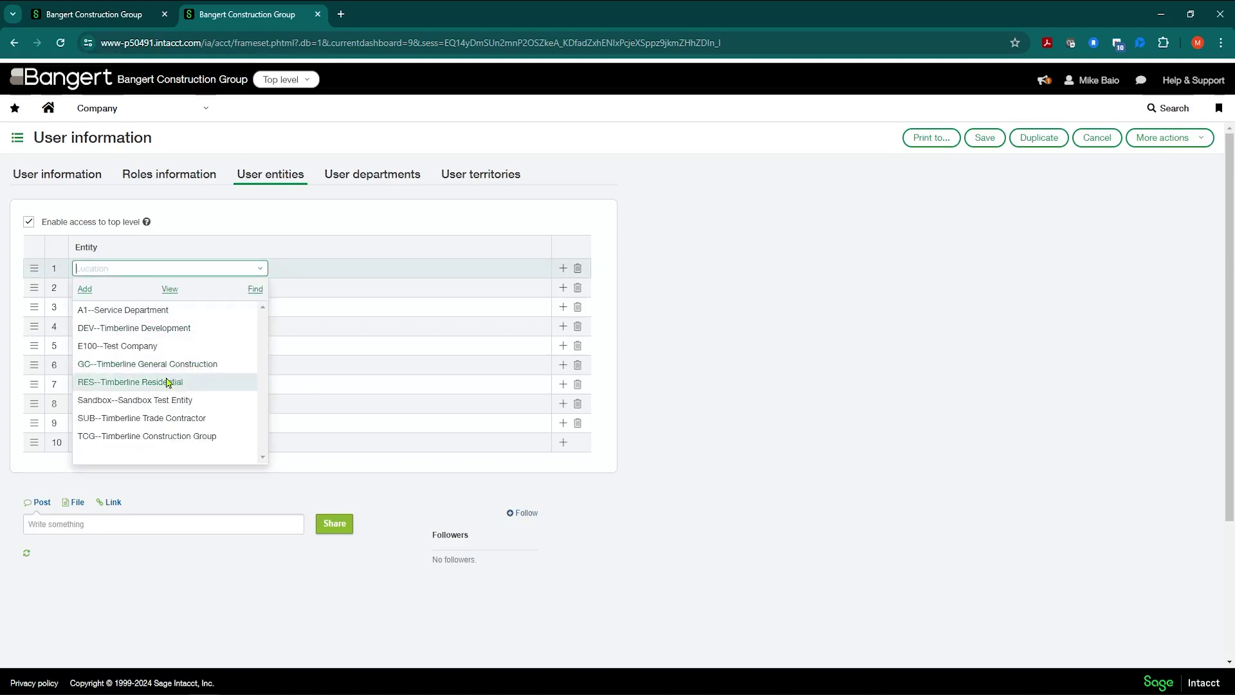
{"action": "left_click", "coordinate": [167, 383]}
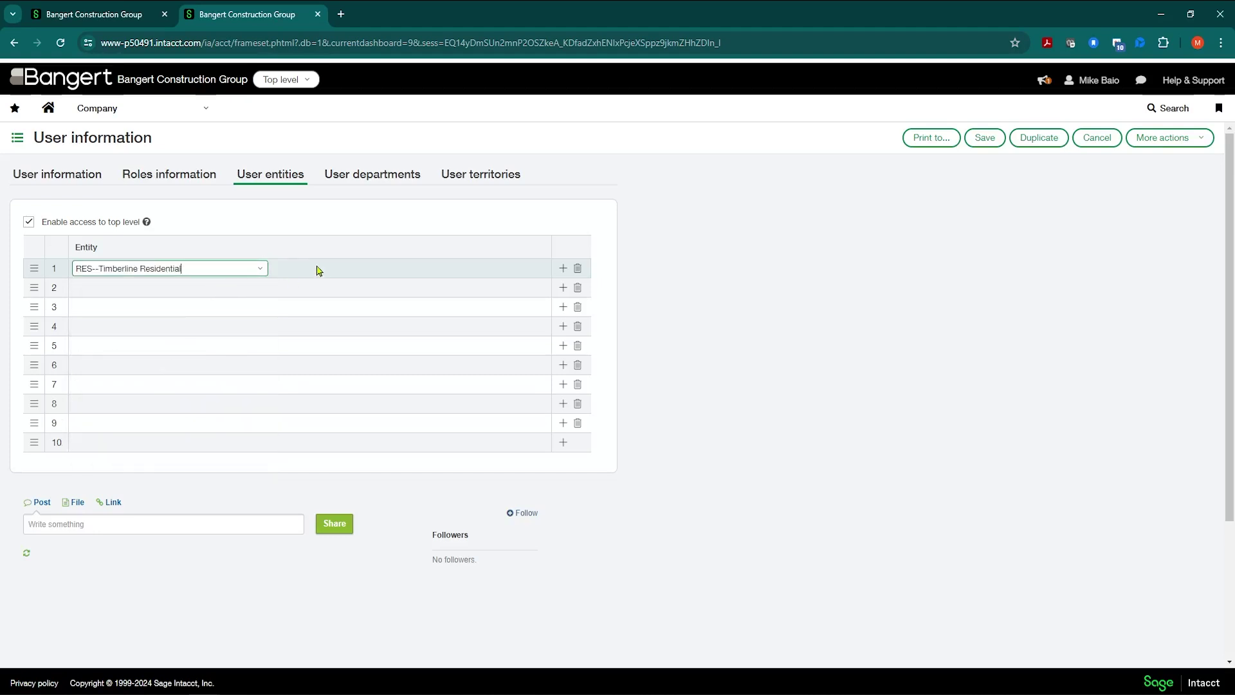
{"action": "left_click", "coordinate": [986, 139]}
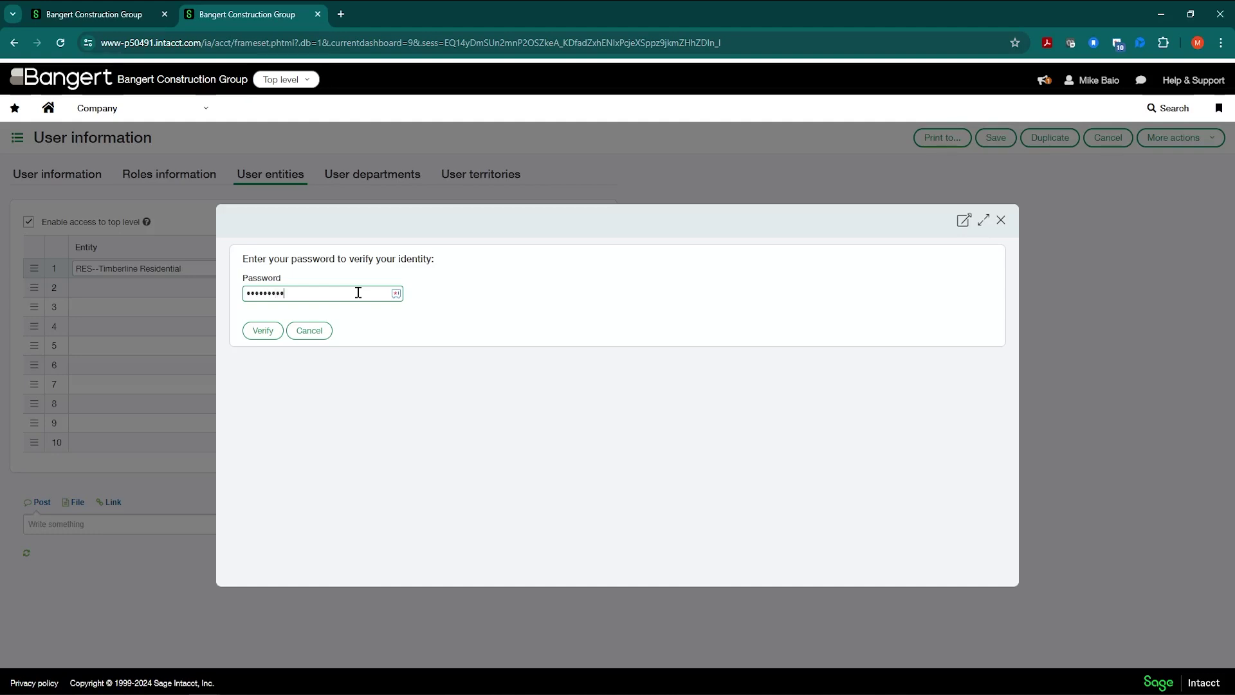
Submit your password for the change and log back in to Bangert Deployment
{"action": "key", "text": "Return"}
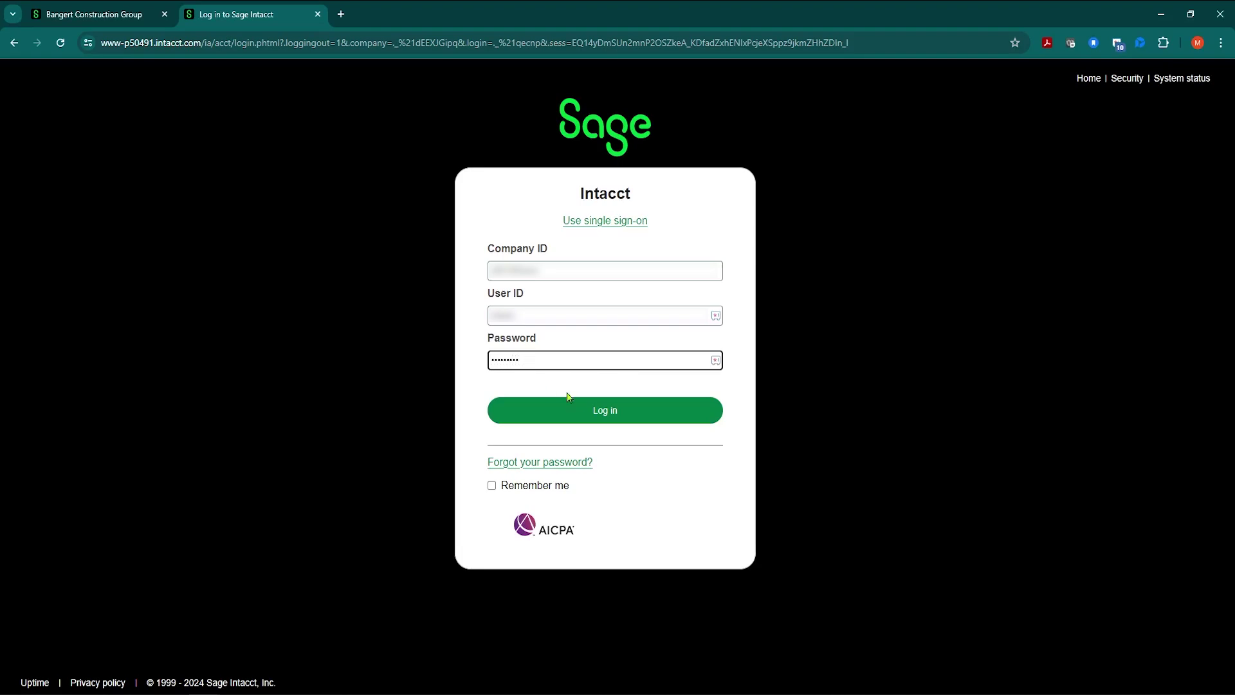
{"action": "left_click", "coordinate": [582, 414]}
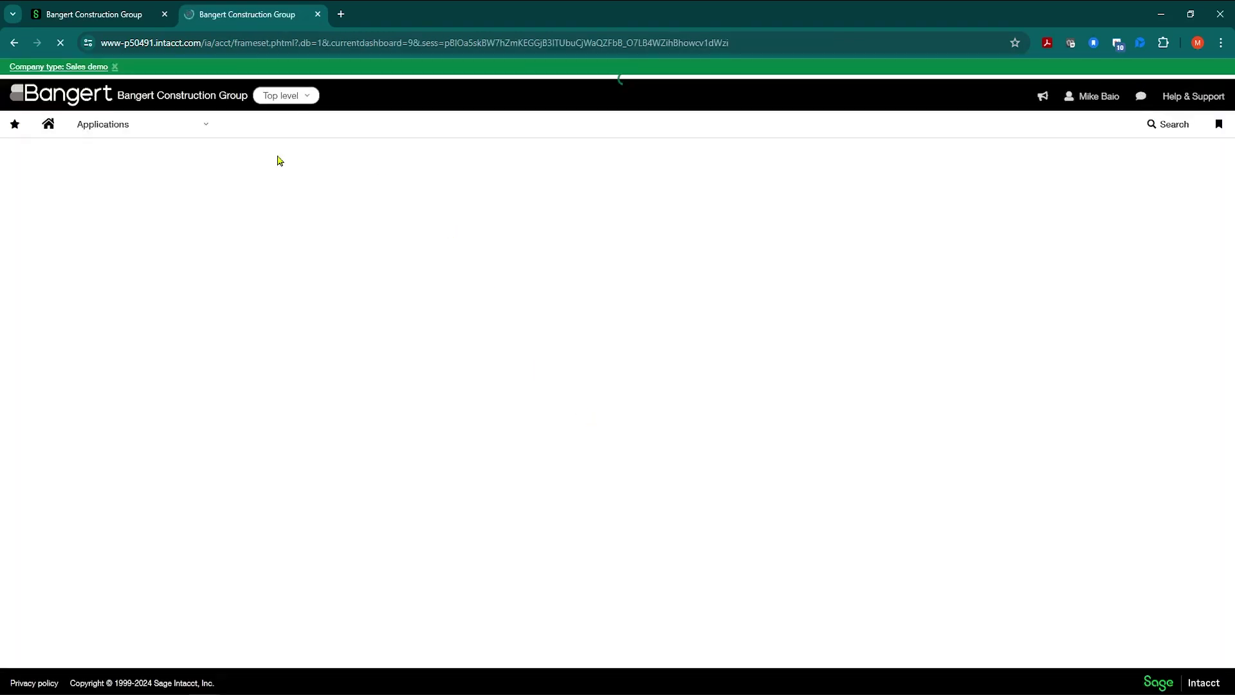
Confirm only Top level and RES--Timberline Residential are listed, then open the Cash Management menu
{"action": "left_click", "coordinate": [305, 81]}
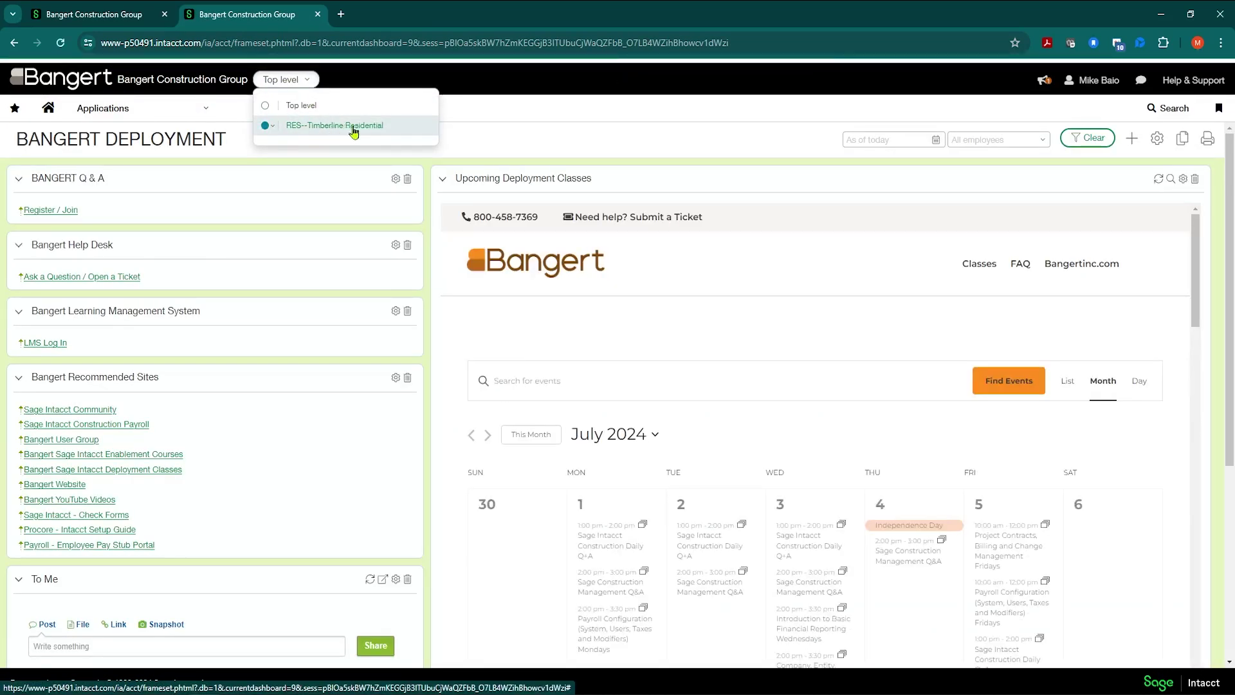
{"action": "left_click", "coordinate": [487, 141]}
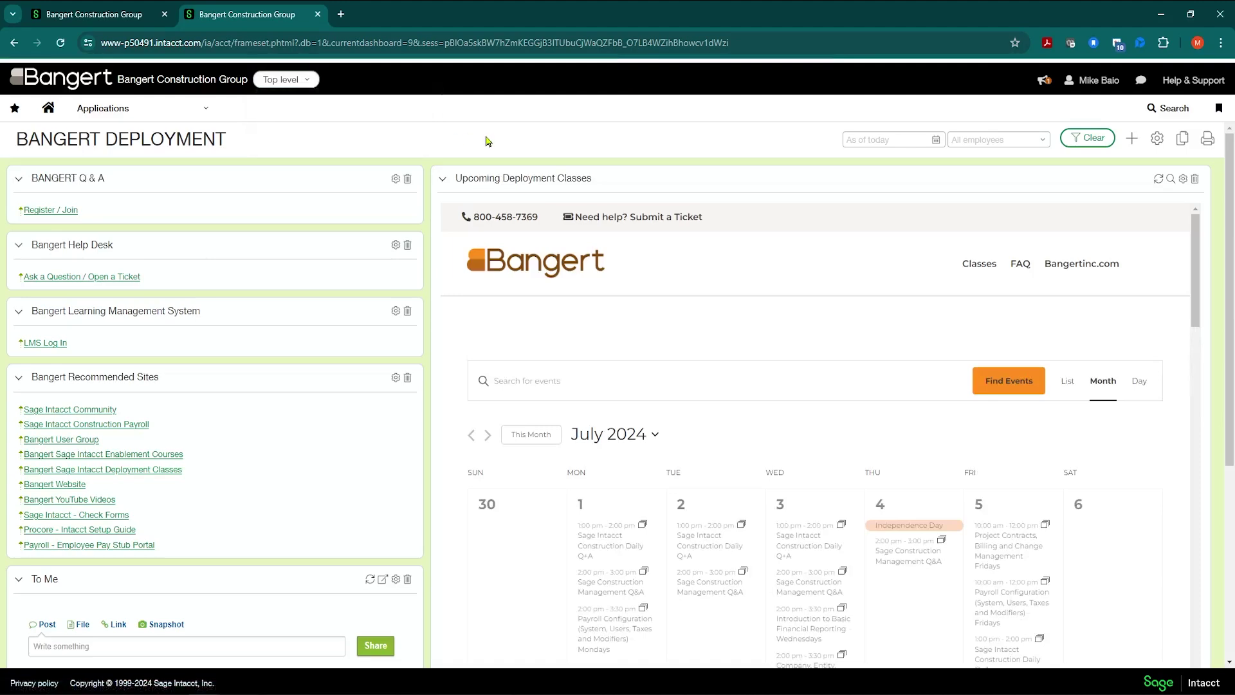
{"action": "left_click", "coordinate": [202, 118]}
{"action": "mouse_move", "coordinate": [115, 259]}
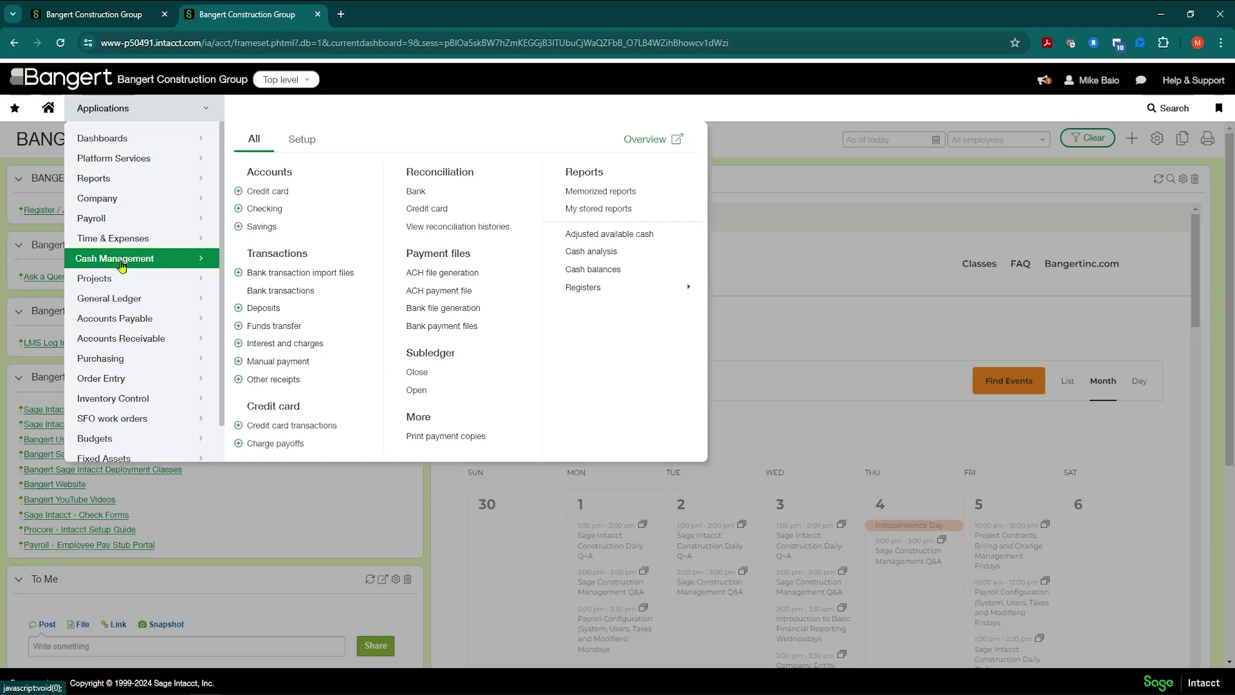
Try reconciling GC Operating--First Bank Checking, then close the CM-0038 refusal dialog
{"action": "left_click", "coordinate": [414, 193]}
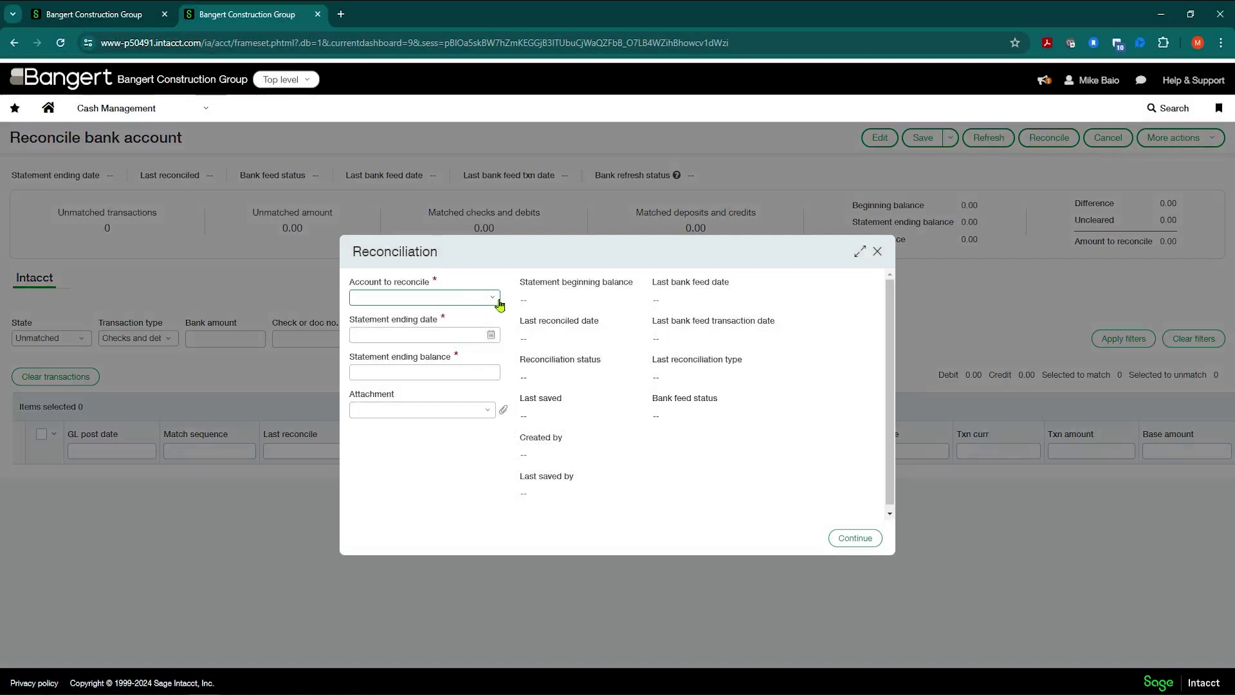
{"action": "left_click", "coordinate": [494, 299]}
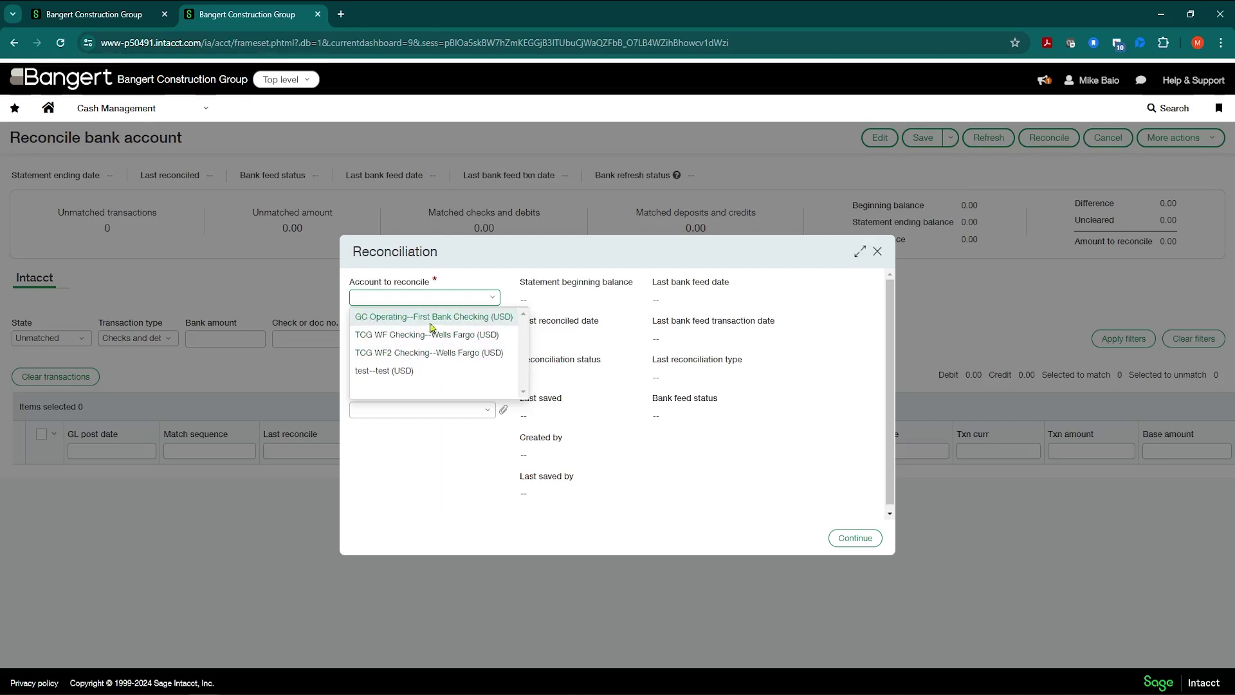
{"action": "left_click", "coordinate": [385, 317]}
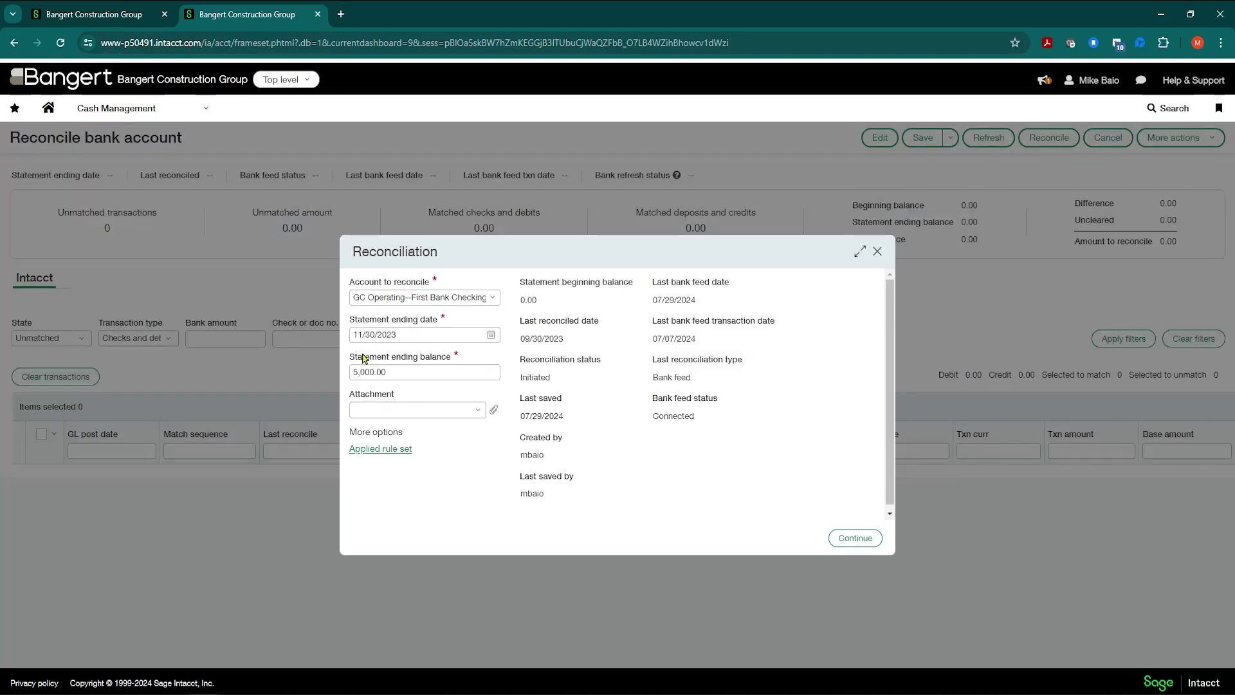
{"action": "left_click", "coordinate": [836, 541]}
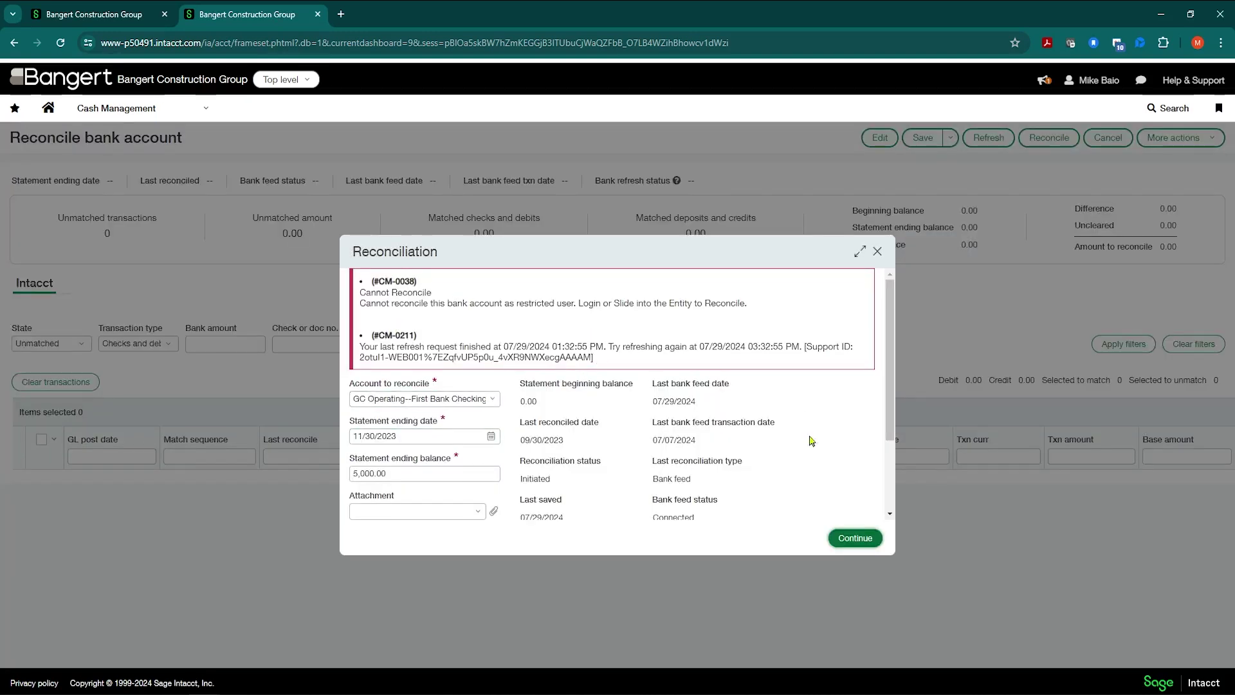
{"action": "left_click", "coordinate": [877, 251]}
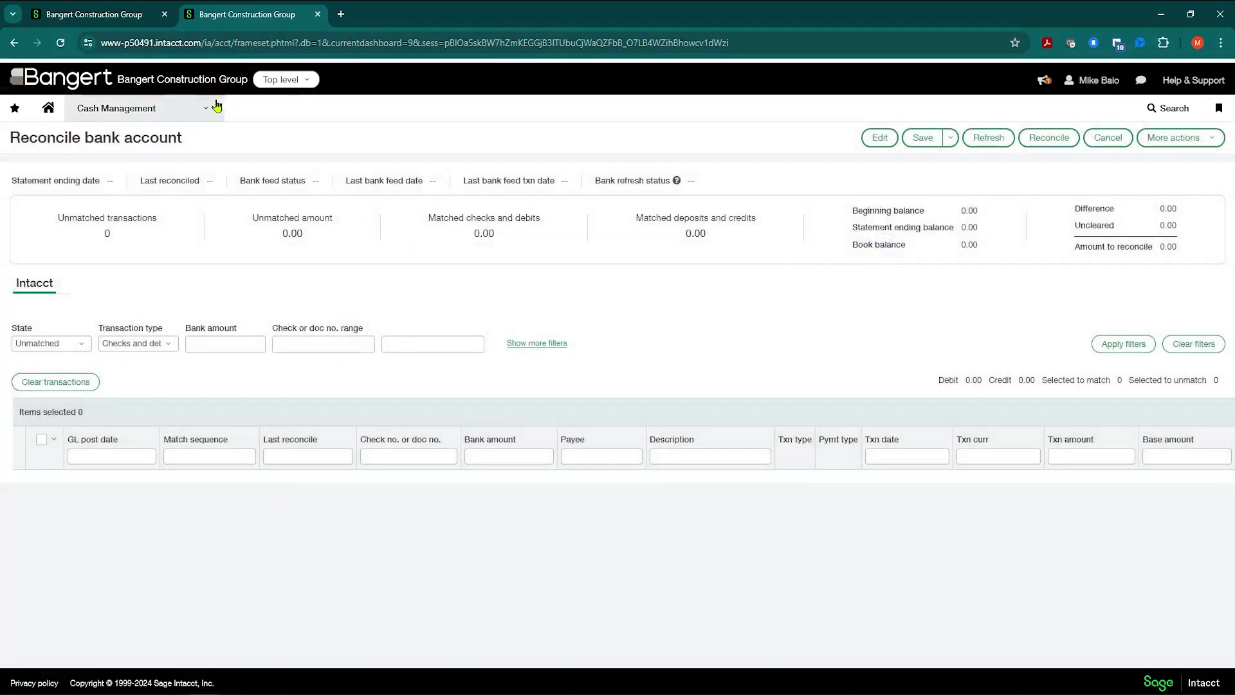
Leave the reconciliation page for Cash Management Configuration and review its default-bank-account-only Banking section
{"action": "left_click", "coordinate": [211, 108]}
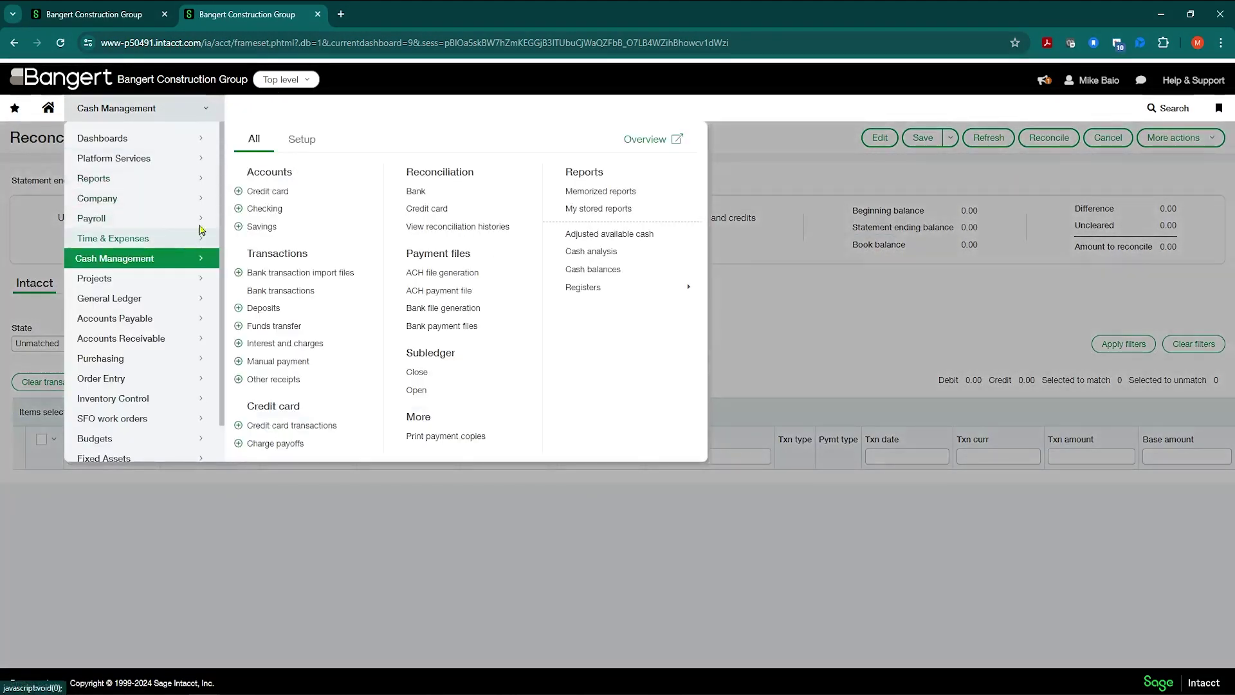
{"action": "left_click", "coordinate": [301, 141]}
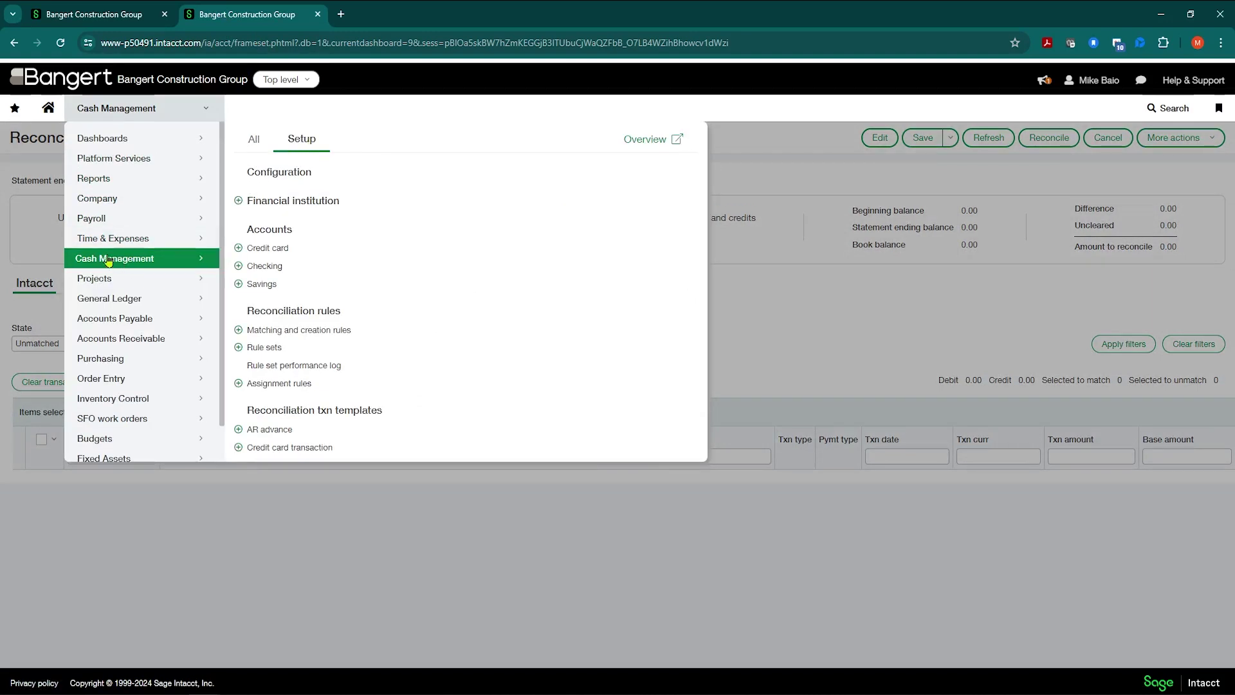
{"action": "left_click", "coordinate": [279, 174]}
{"action": "left_click", "coordinate": [655, 131]}
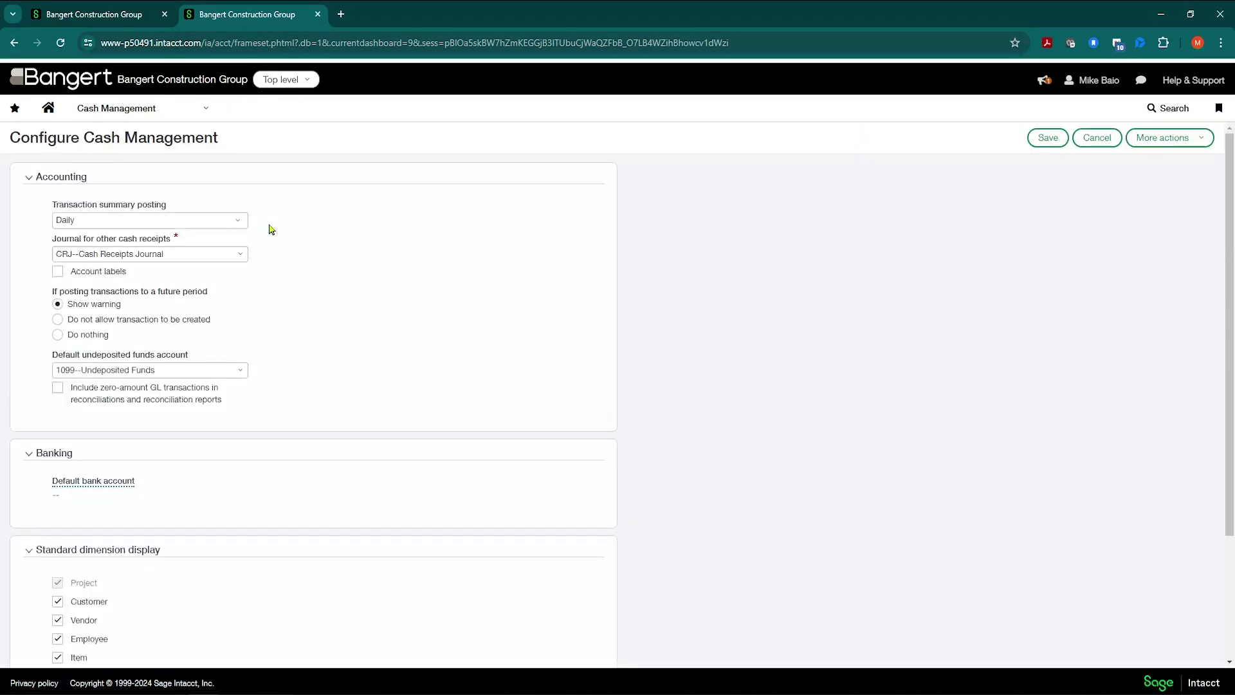
{"action": "scroll", "coordinate": [286, 250], "scroll_direction": "down", "scroll_amount": 3}
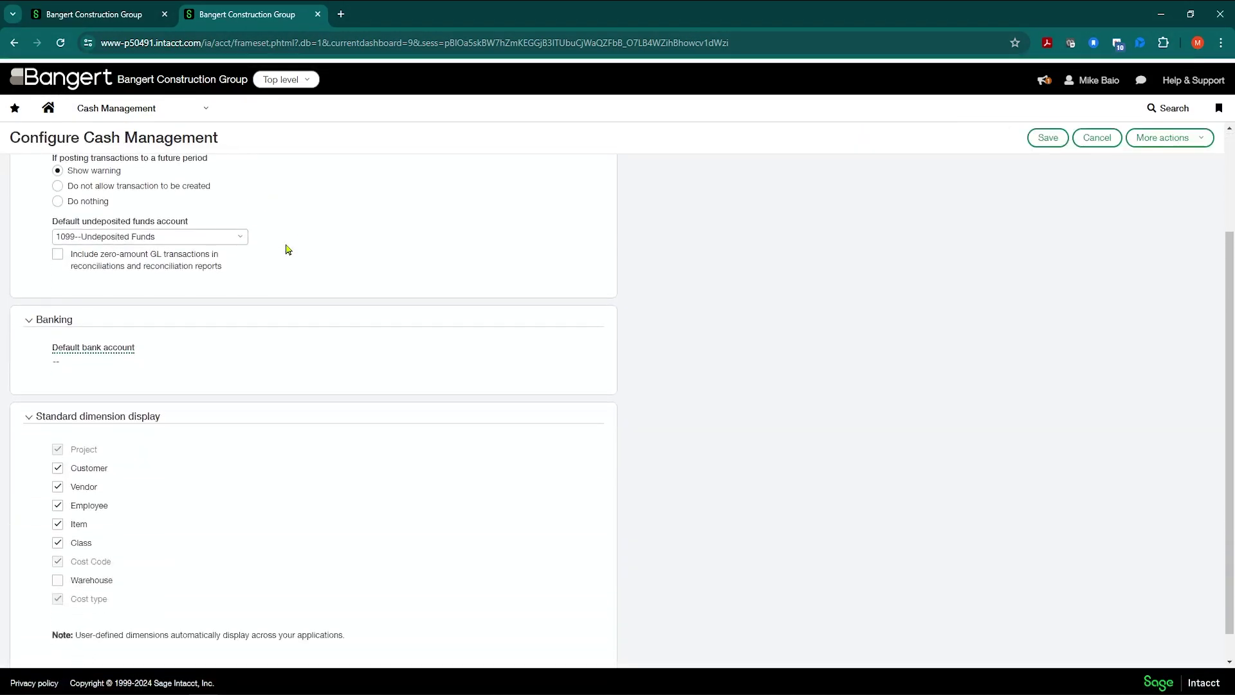
{"action": "scroll", "coordinate": [281, 253], "scroll_direction": "down", "scroll_amount": 1}
{"action": "scroll", "coordinate": [277, 258], "scroll_direction": "up", "scroll_amount": 2}
{"action": "scroll", "coordinate": [276, 269], "scroll_direction": "up", "scroll_amount": 1}
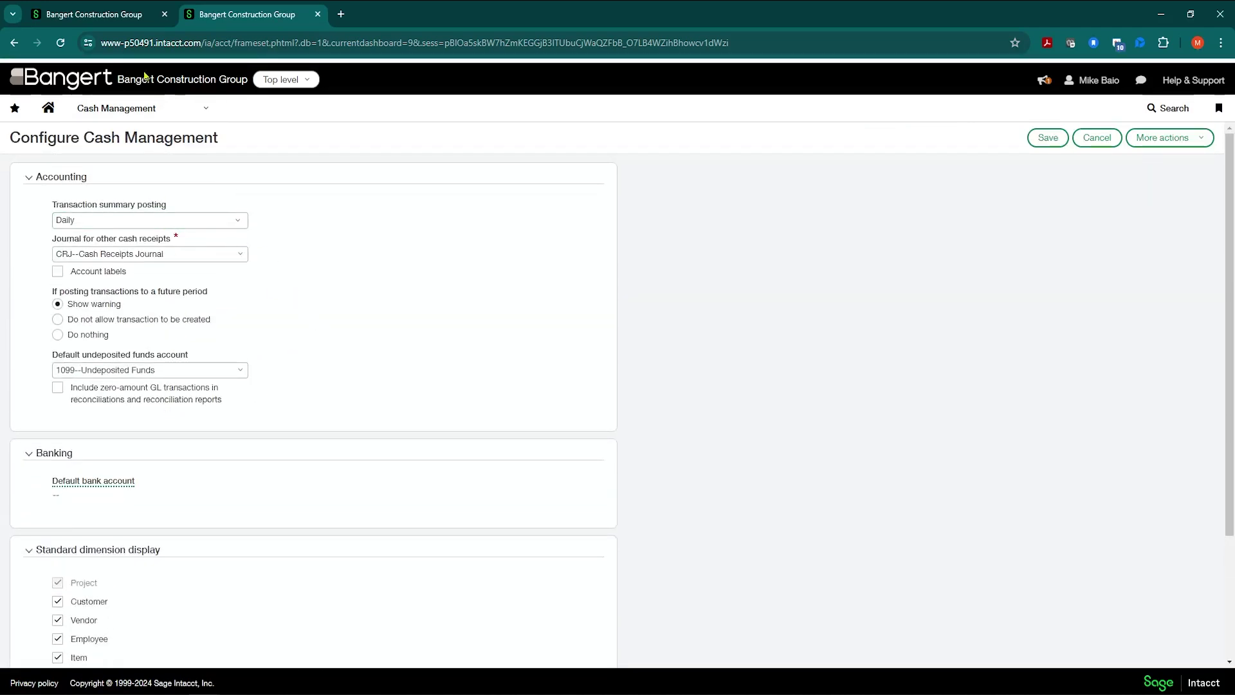
{"action": "scroll", "coordinate": [287, 235], "scroll_direction": "down", "scroll_amount": 1}
{"action": "scroll", "coordinate": [279, 273], "scroll_direction": "down", "scroll_amount": 2}
{"action": "scroll", "coordinate": [257, 243], "scroll_direction": "up", "scroll_amount": 3}
{"action": "left_click", "coordinate": [88, 7]}
{"action": "left_click", "coordinate": [209, 14]}
On the preview company, tick 'Enable user entity restrictions for bank accounts' and save
{"action": "left_click", "coordinate": [128, 10]}
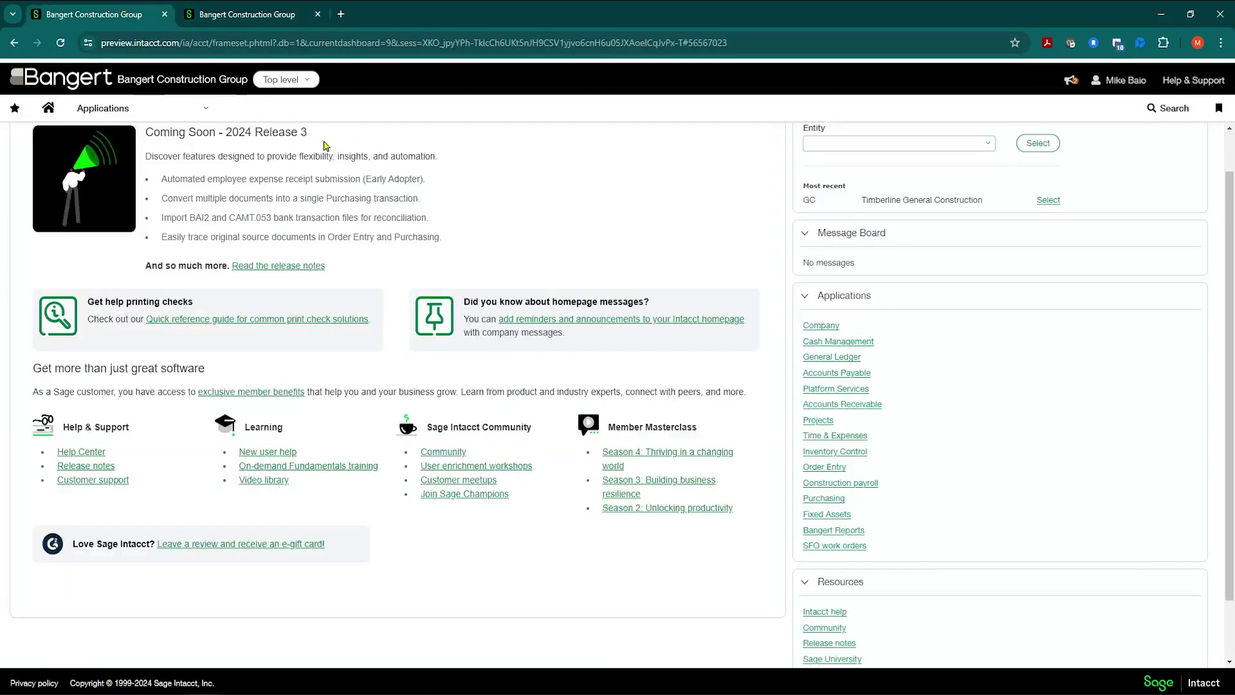
{"action": "left_click", "coordinate": [193, 117]}
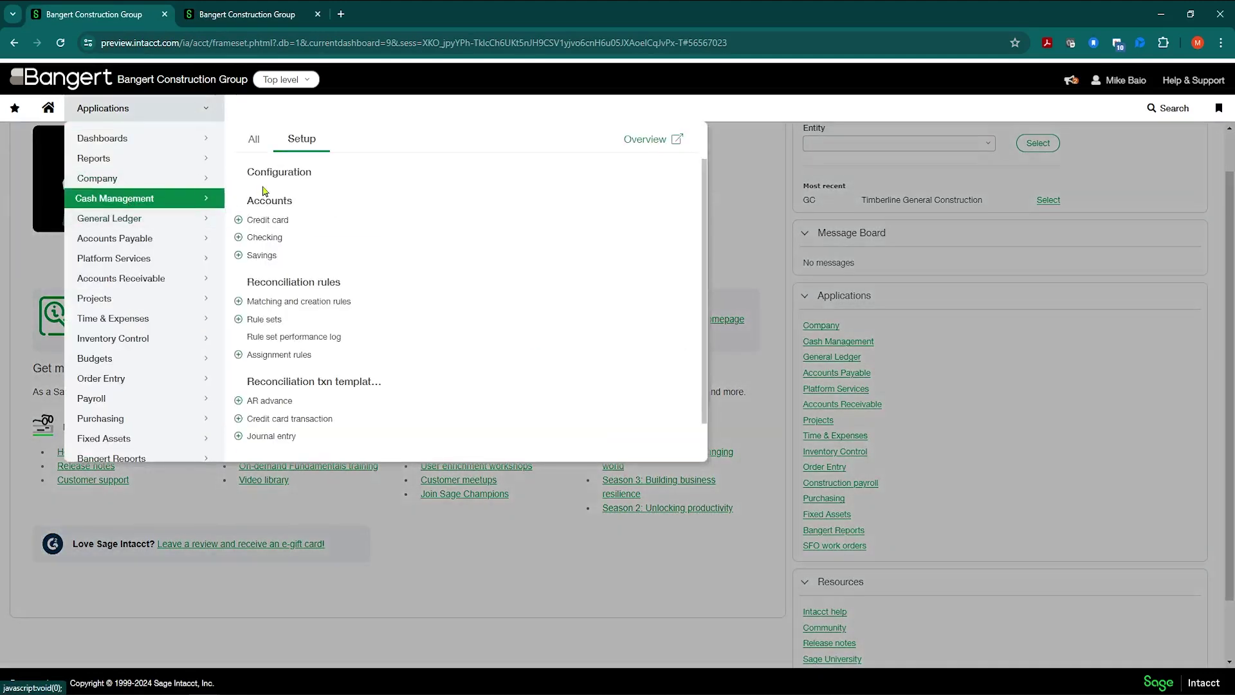
{"action": "left_click", "coordinate": [270, 178]}
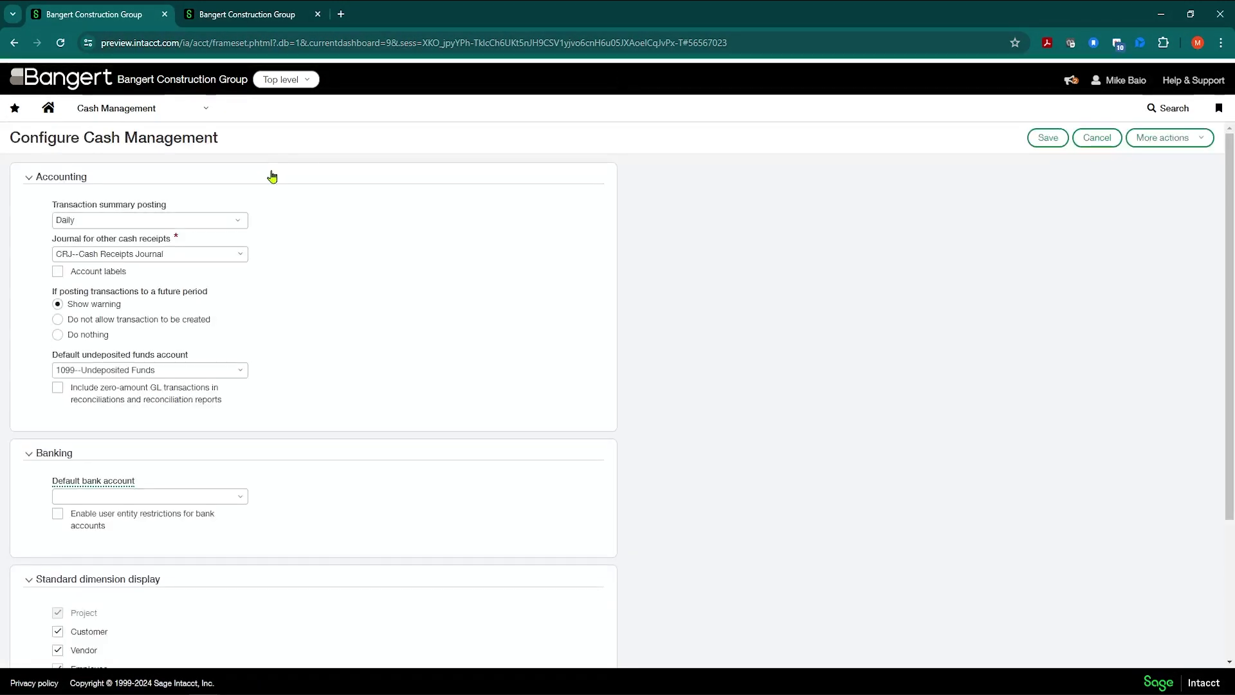
{"action": "scroll", "coordinate": [320, 359], "scroll_direction": "down", "scroll_amount": 1}
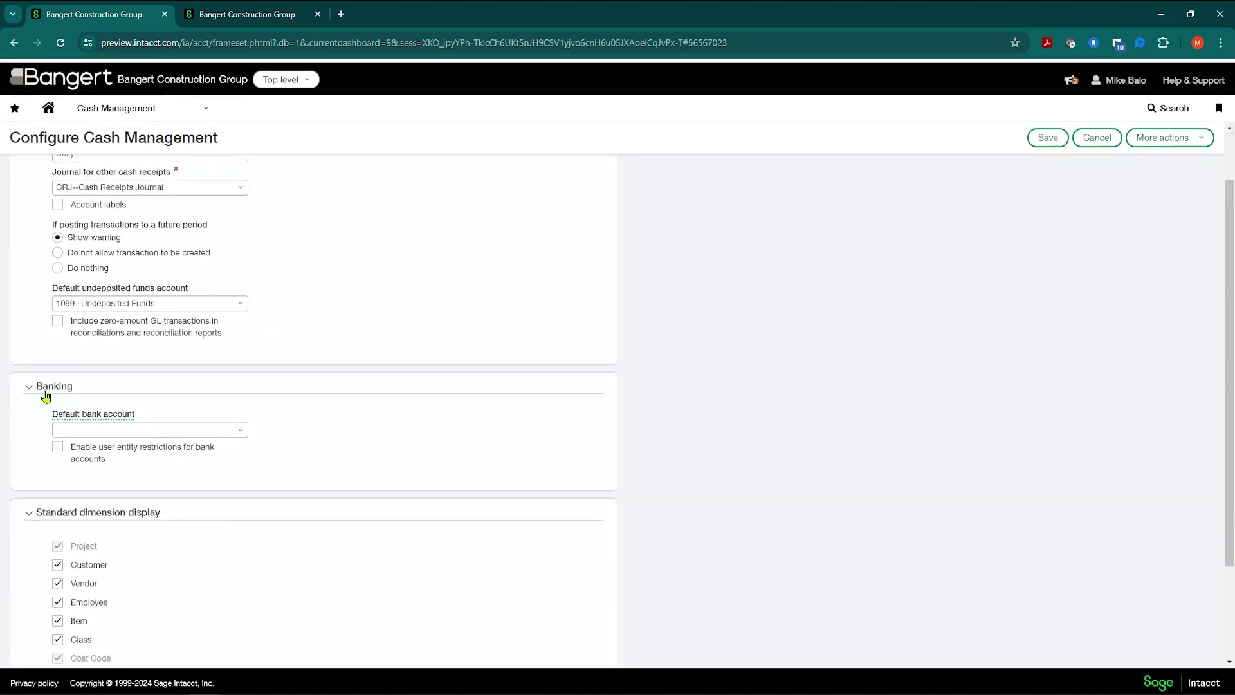
{"action": "mouse_move", "coordinate": [70, 447]}
{"action": "left_mouse_down"}
{"action": "mouse_move", "coordinate": [225, 453]}
{"action": "mouse_move", "coordinate": [242, 466]}
{"action": "left_mouse_up"}
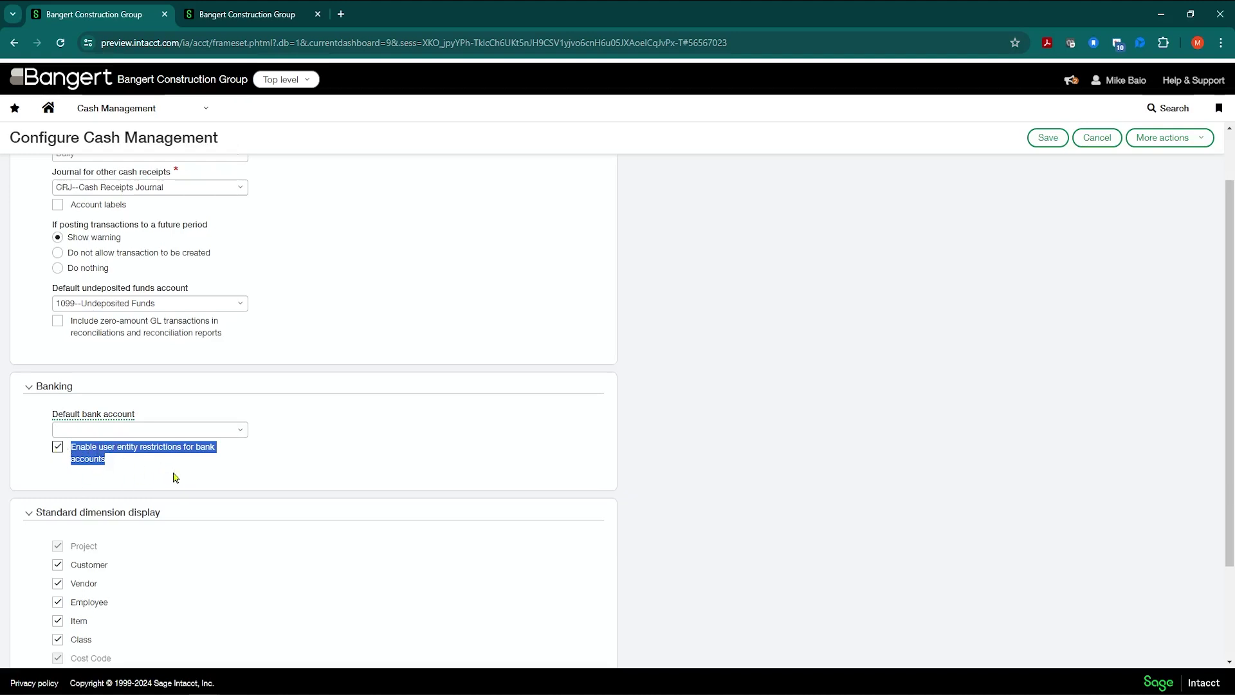
{"action": "left_click", "coordinate": [1048, 137]}
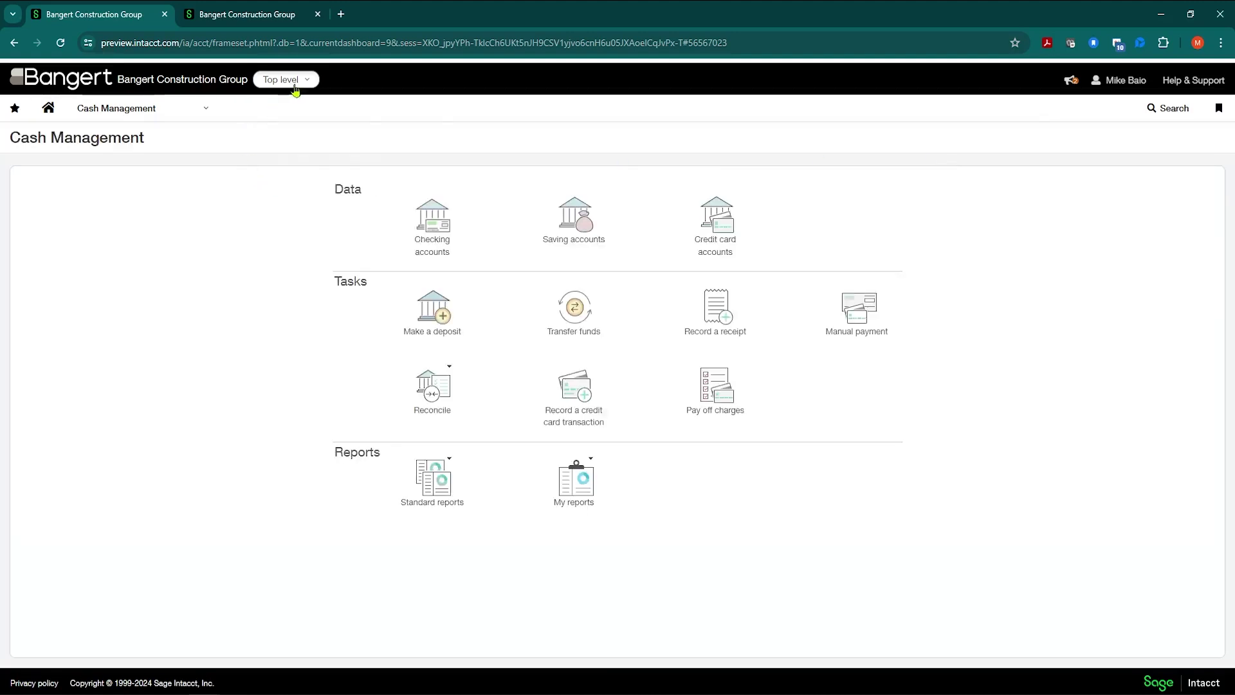
Assign RES--Timberline Residential in row 1 of your user's User entities tab
{"action": "left_click", "coordinate": [292, 81]}
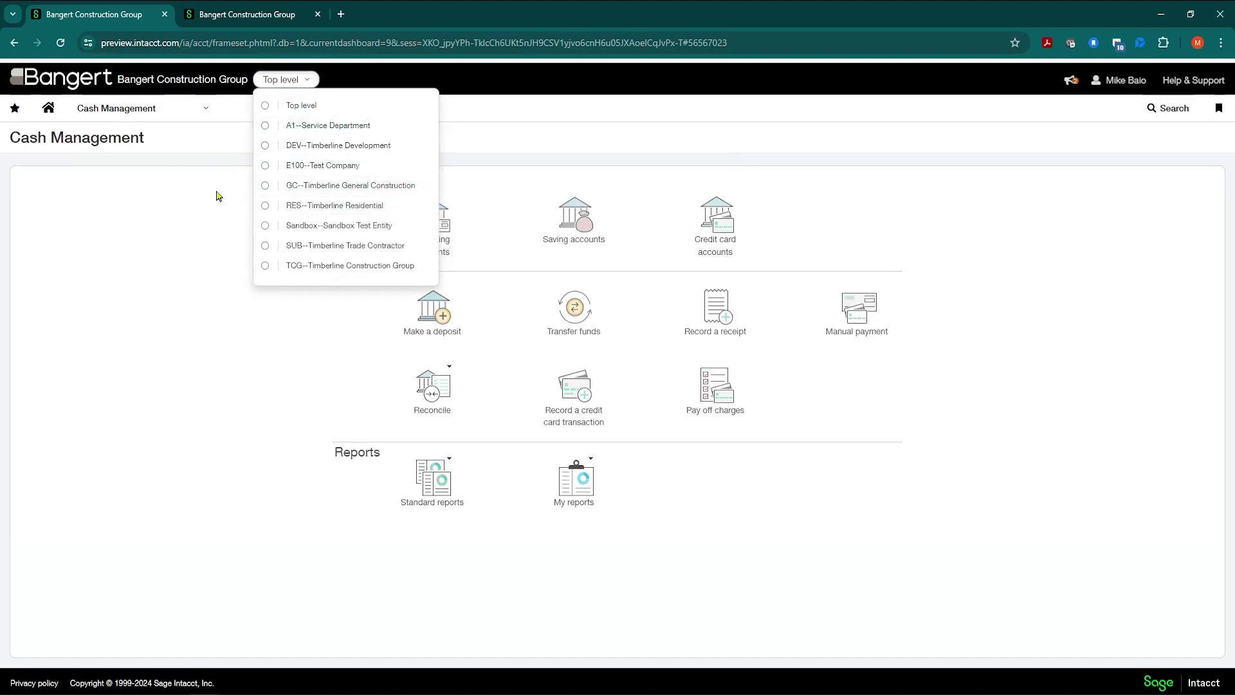
{"action": "left_click", "coordinate": [203, 112]}
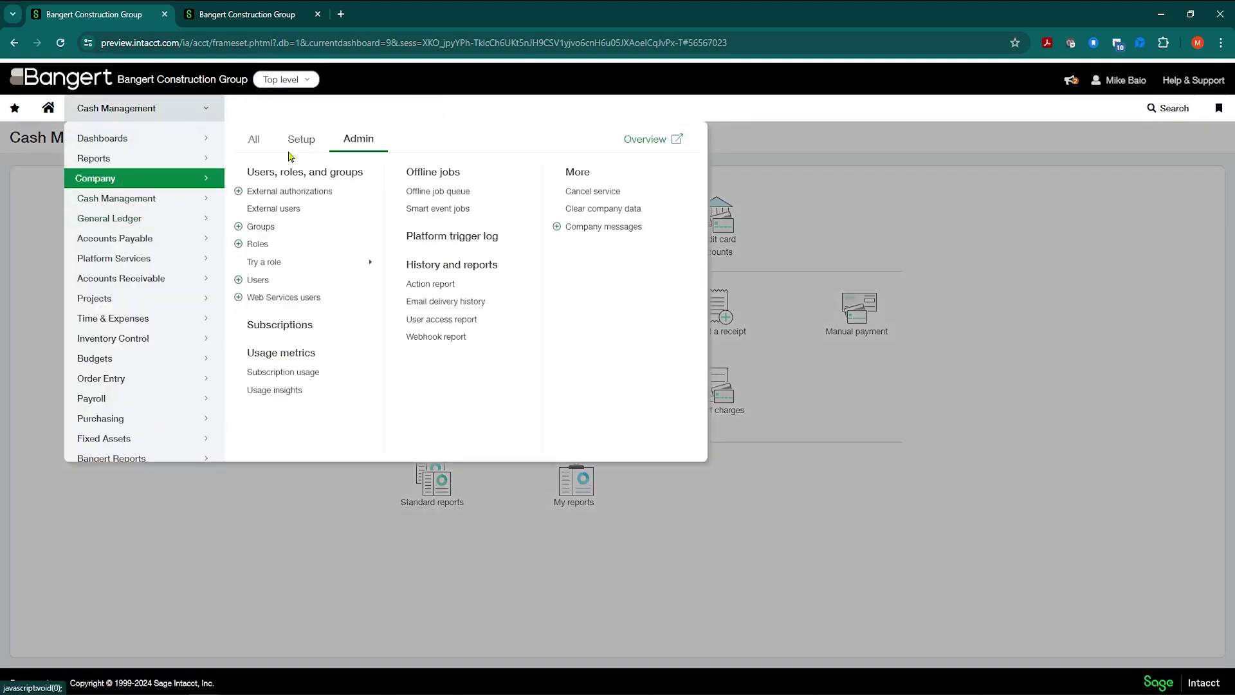
{"action": "mouse_move", "coordinate": [95, 177]}
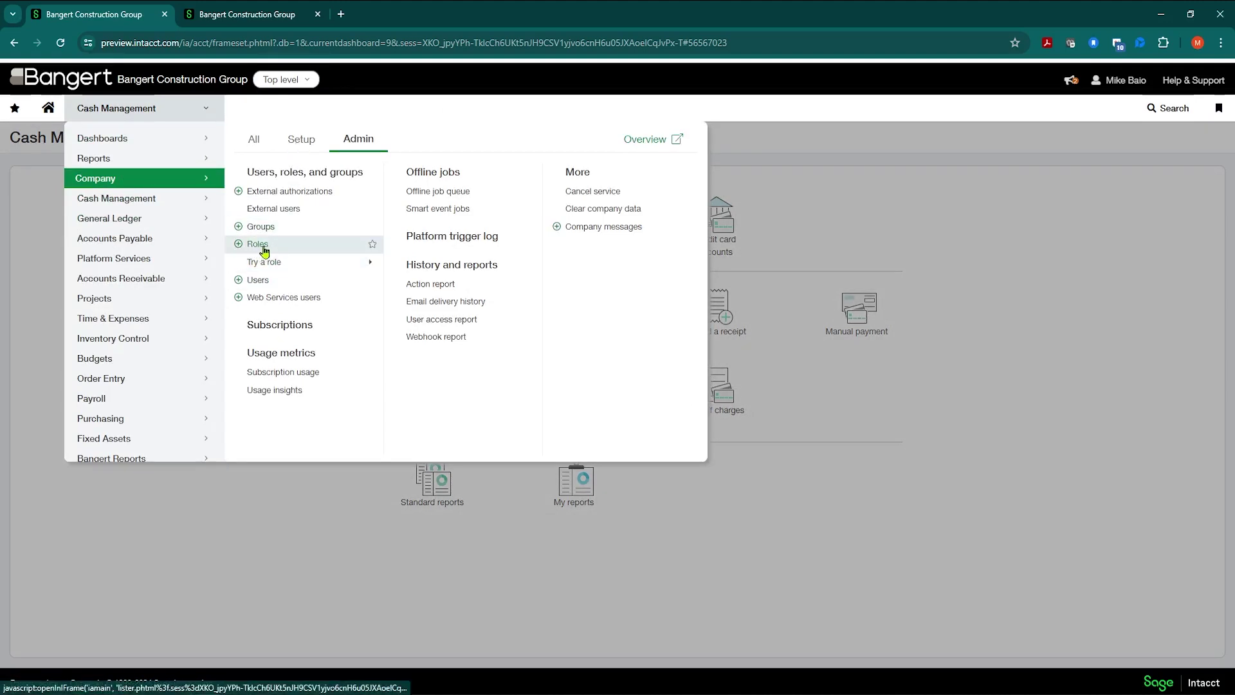
{"action": "left_click", "coordinate": [257, 281]}
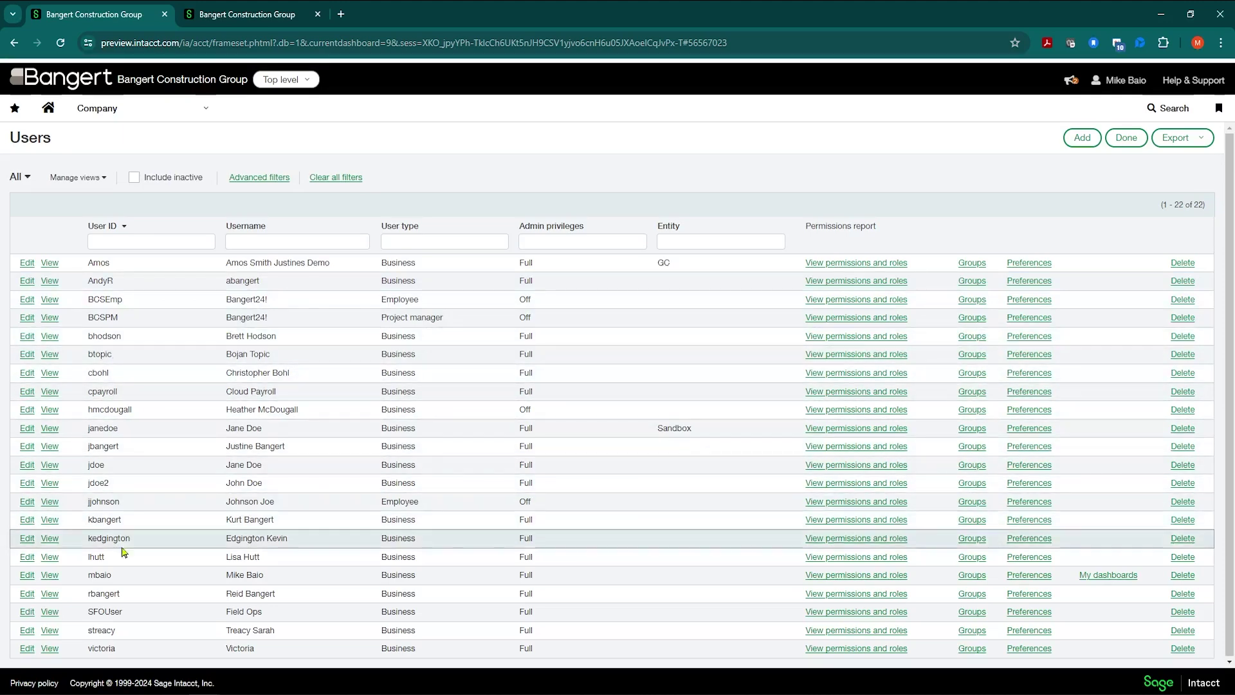
{"action": "left_click", "coordinate": [27, 577]}
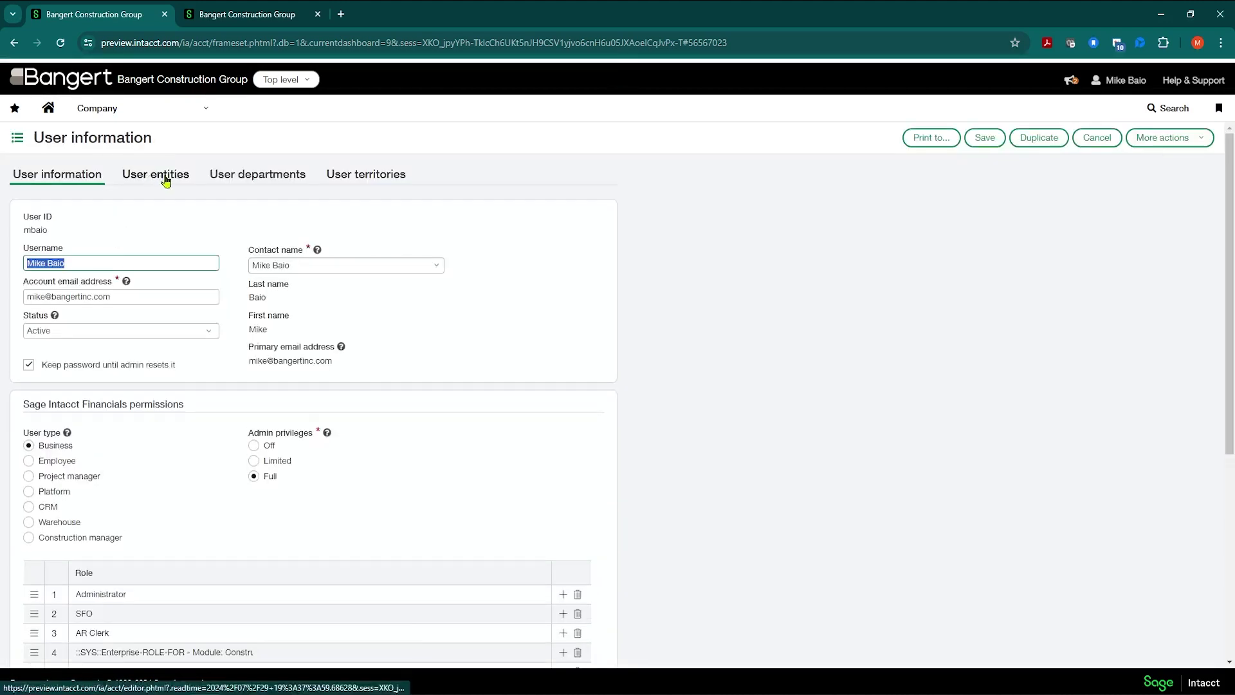
{"action": "left_click", "coordinate": [155, 175]}
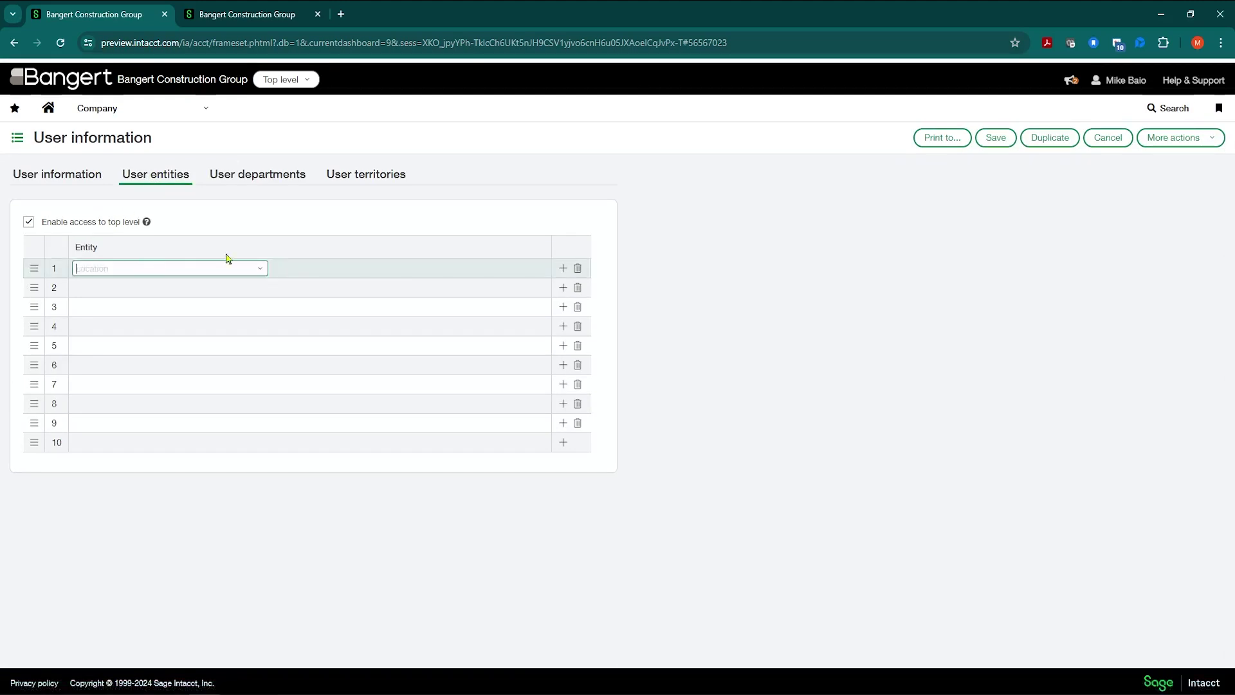
{"action": "left_click", "coordinate": [260, 268]}
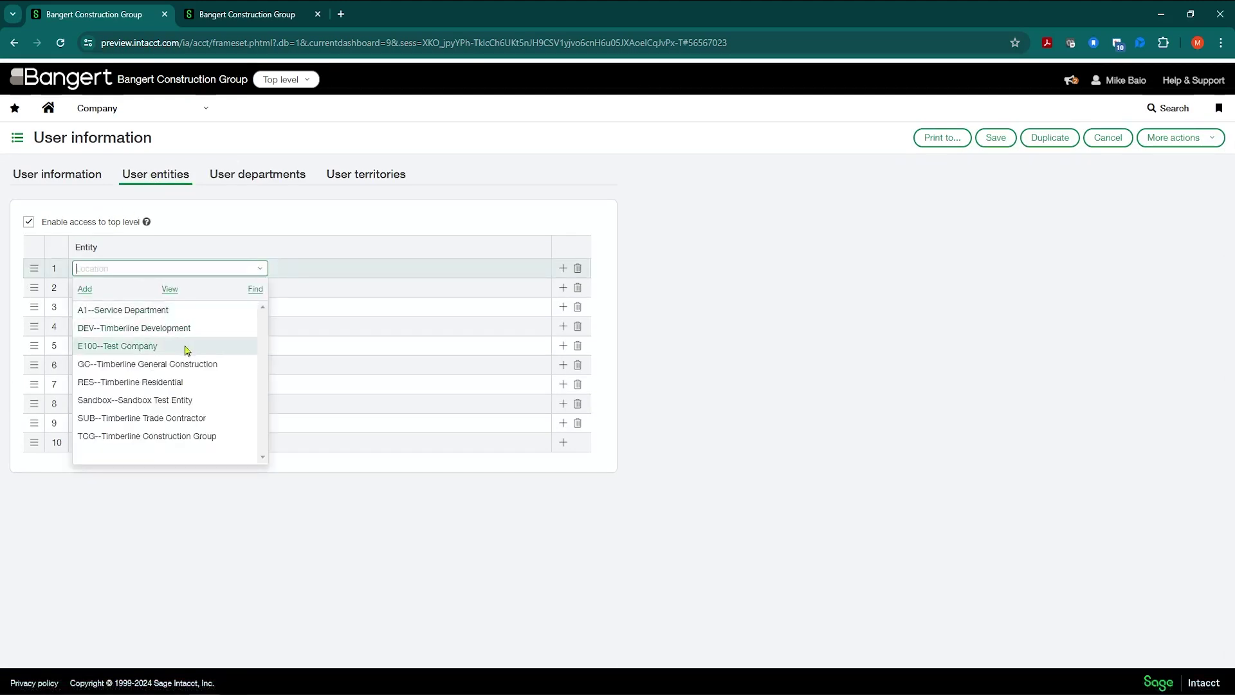
{"action": "left_click", "coordinate": [136, 383]}
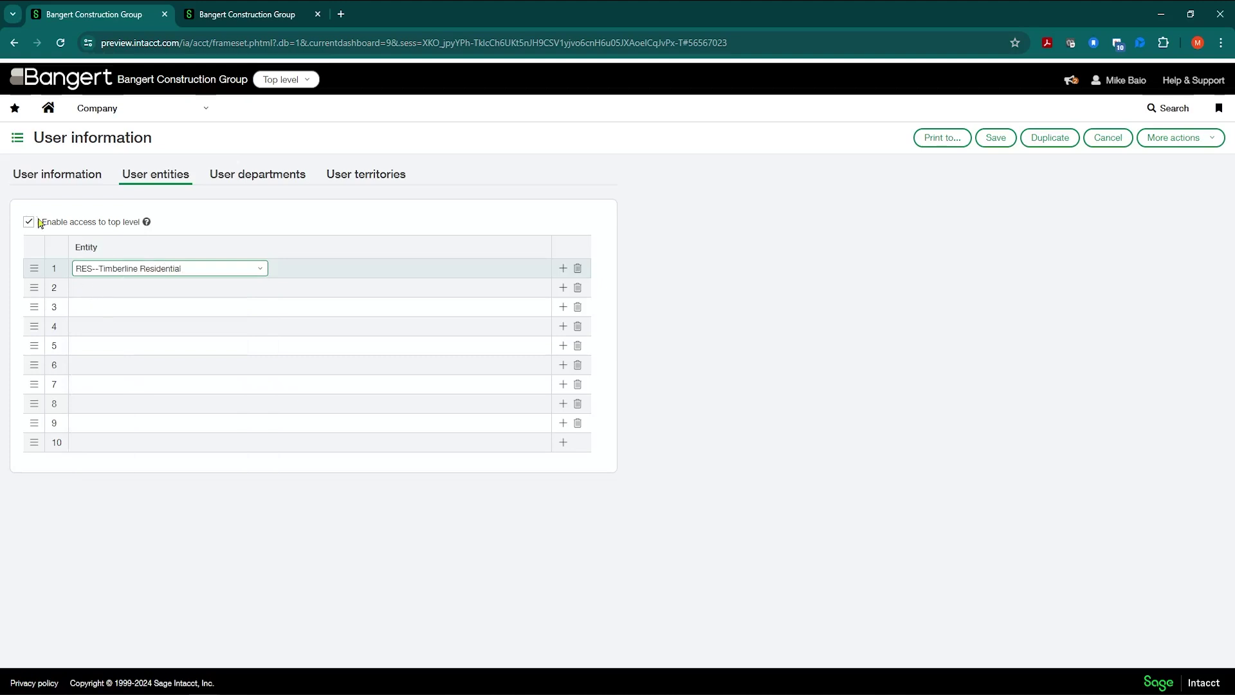
Save the user record, verify your password, and sign back in
{"action": "left_click", "coordinate": [973, 144]}
{"action": "left_click", "coordinate": [372, 296]}
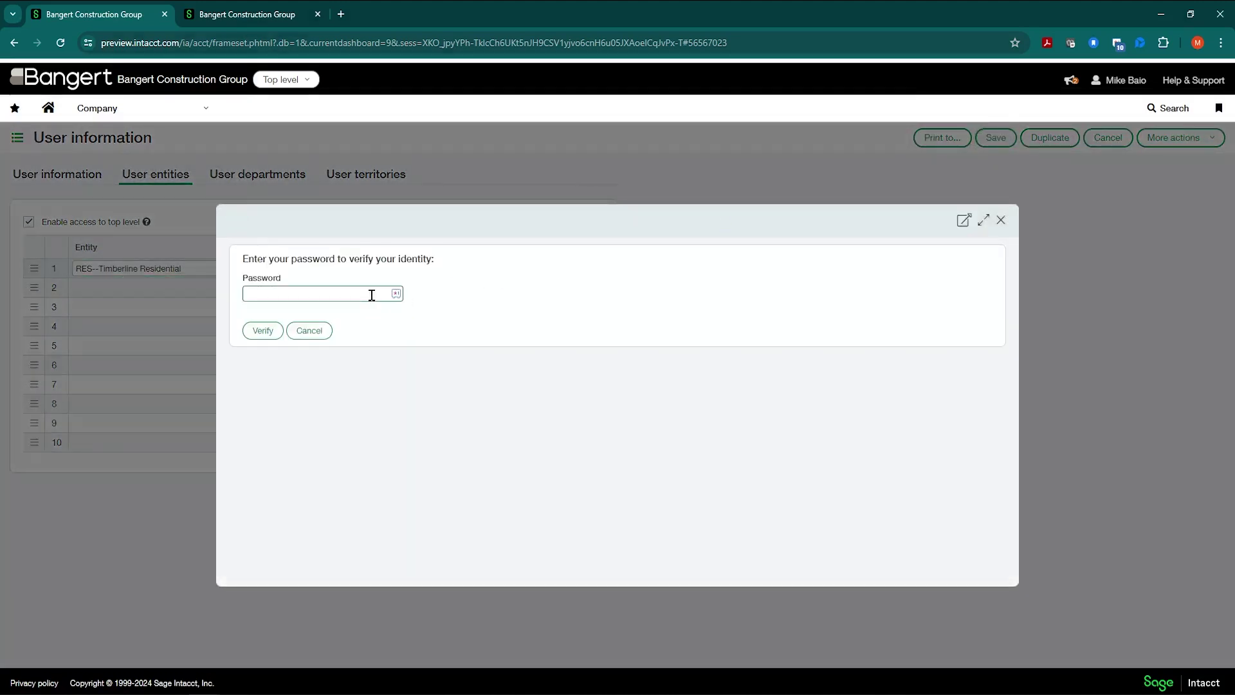
{"action": "type", "text": "••"}
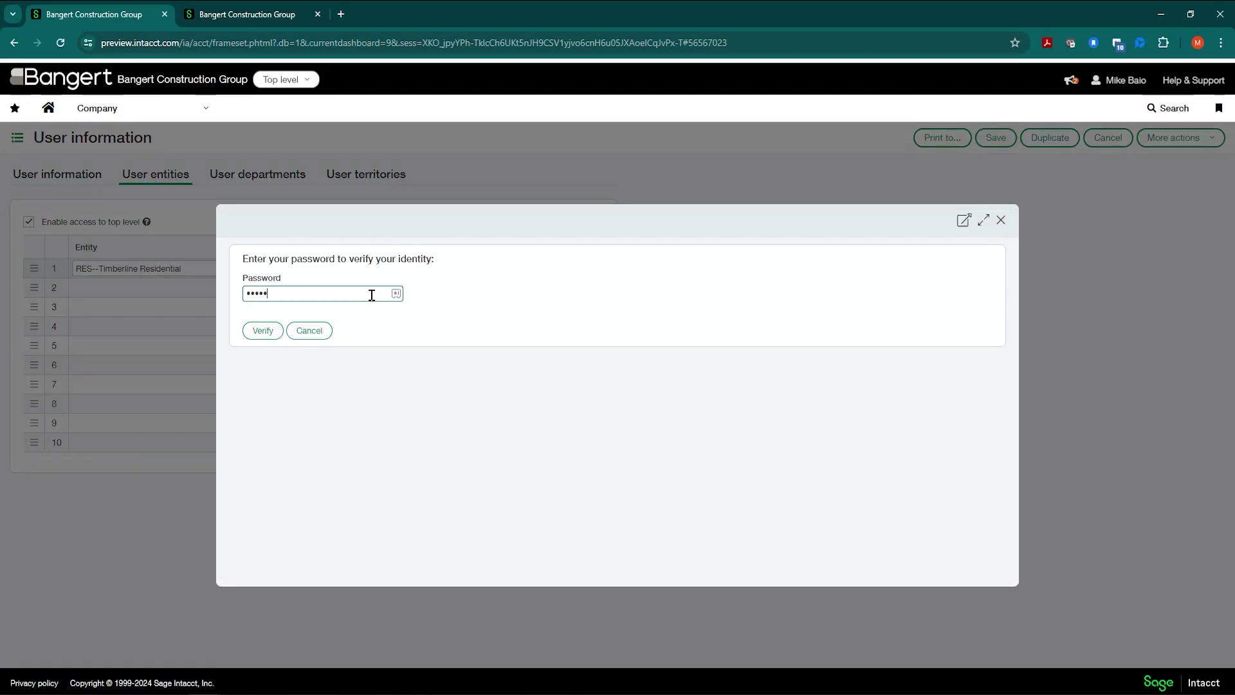
{"action": "key", "text": "Return"}
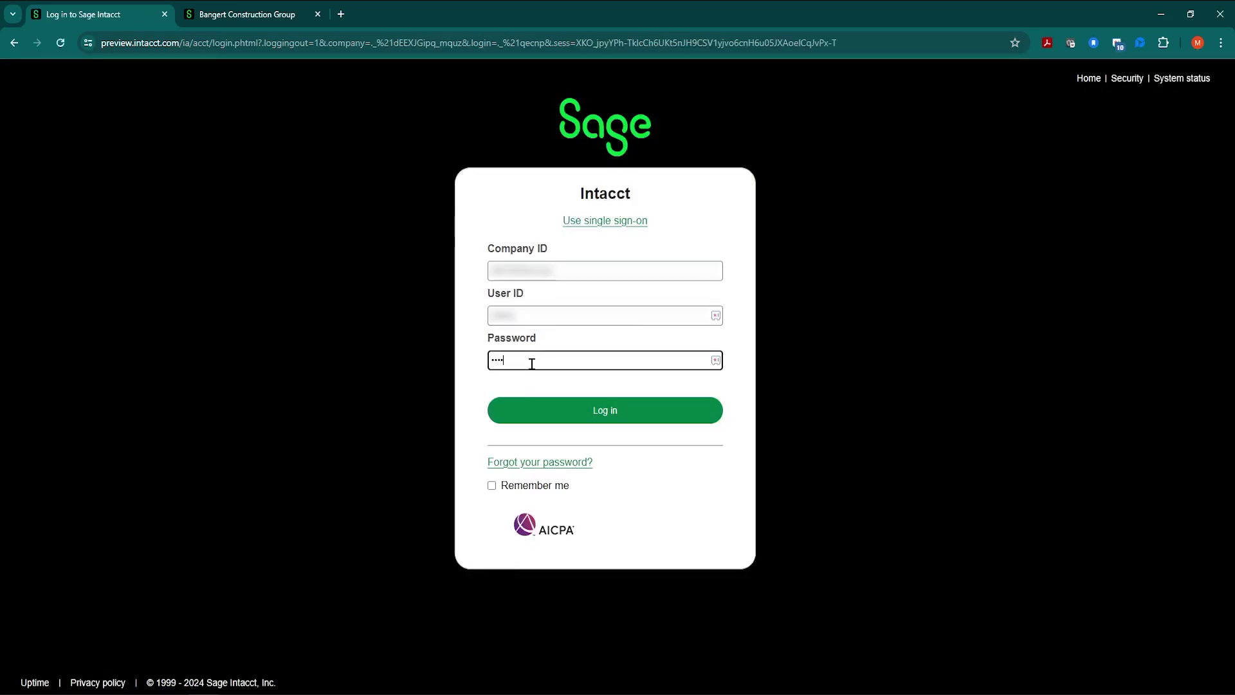
{"action": "type", "text": "*****"}
{"action": "key", "text": "Return"}
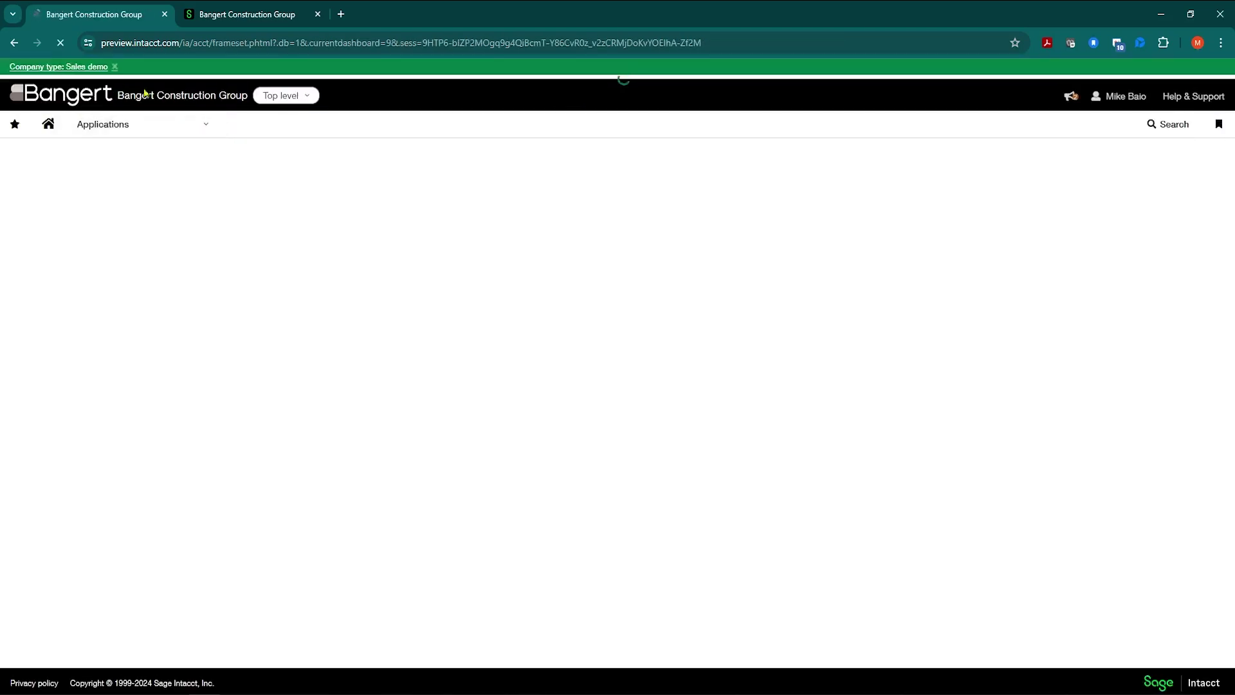
Confirm the bank reconciliation account dropdown offers no bank accounts, then close the dialog
{"action": "left_click", "coordinate": [209, 129]}
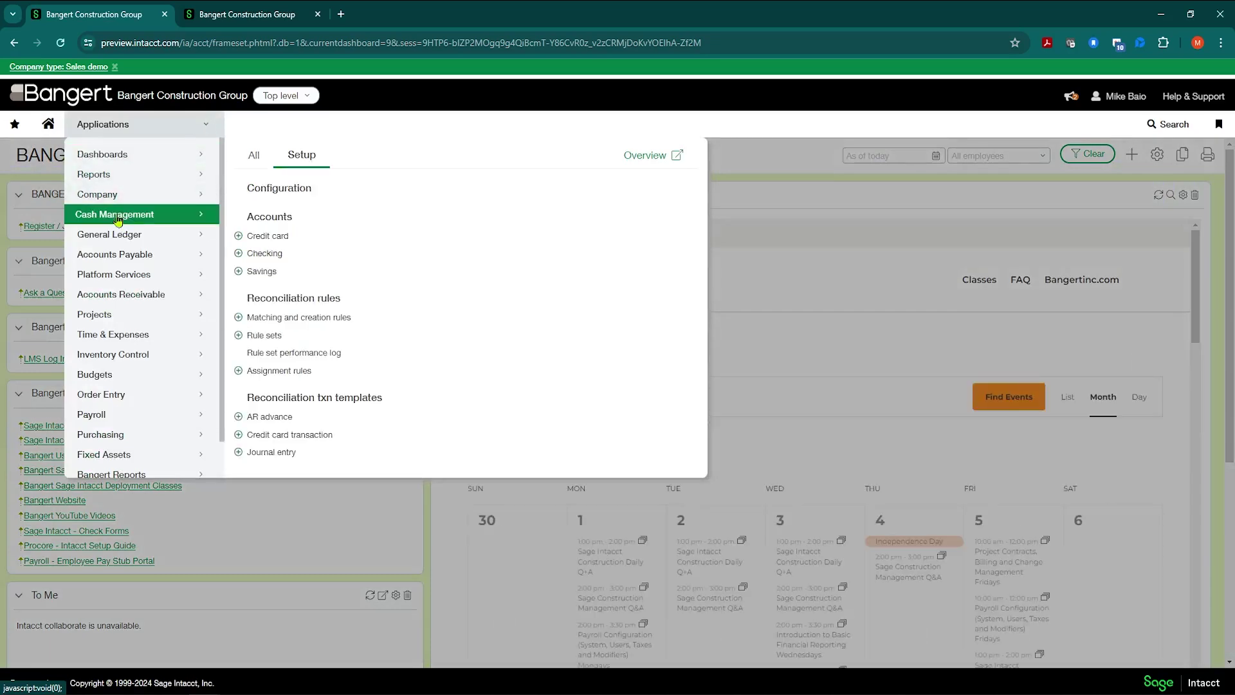
{"action": "left_click", "coordinate": [254, 161]}
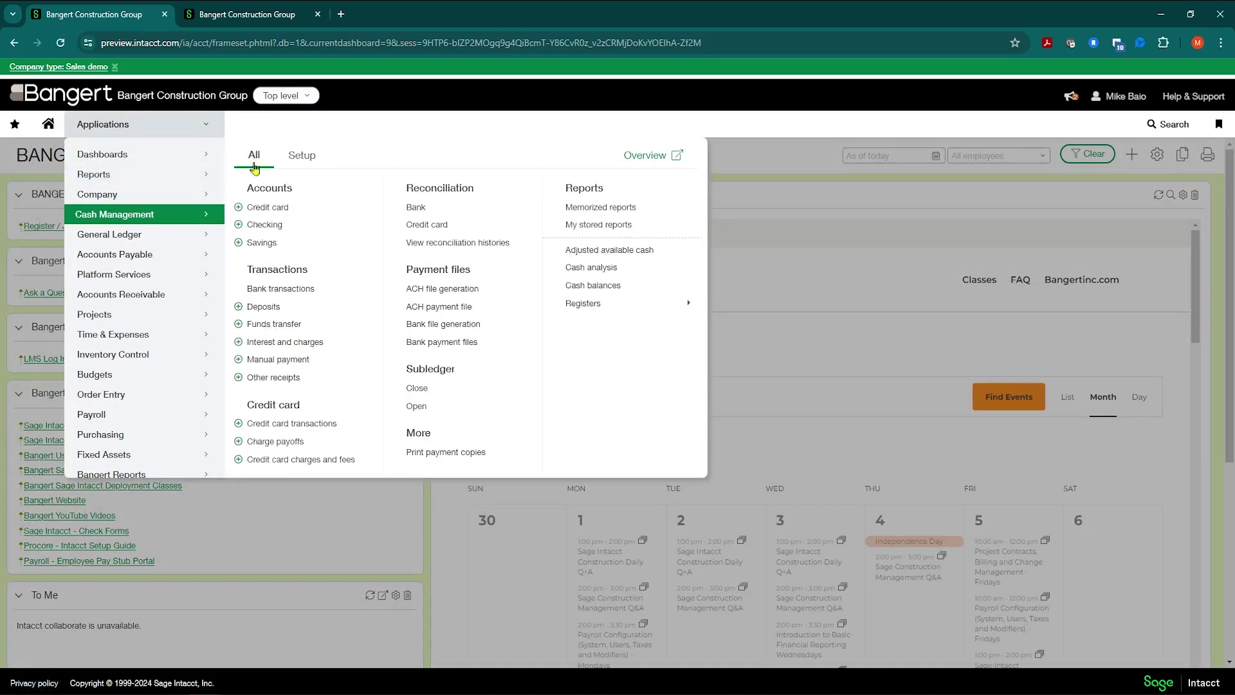
{"action": "left_click", "coordinate": [418, 208]}
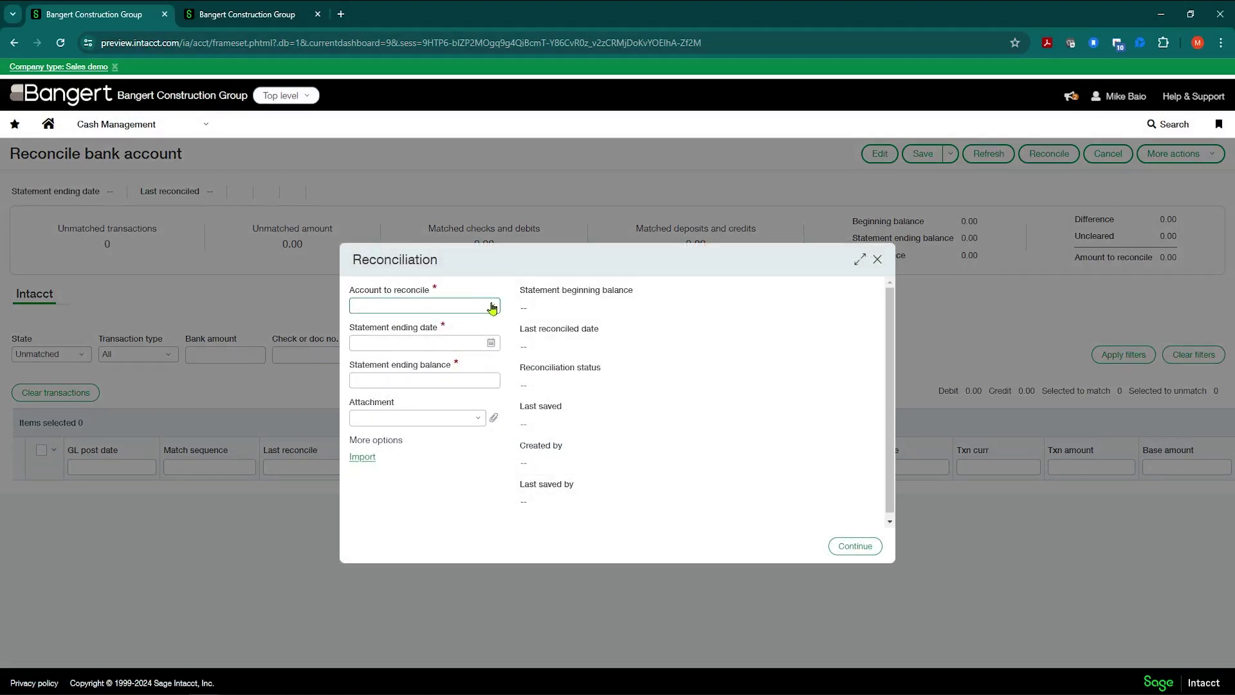
{"action": "left_click", "coordinate": [492, 307]}
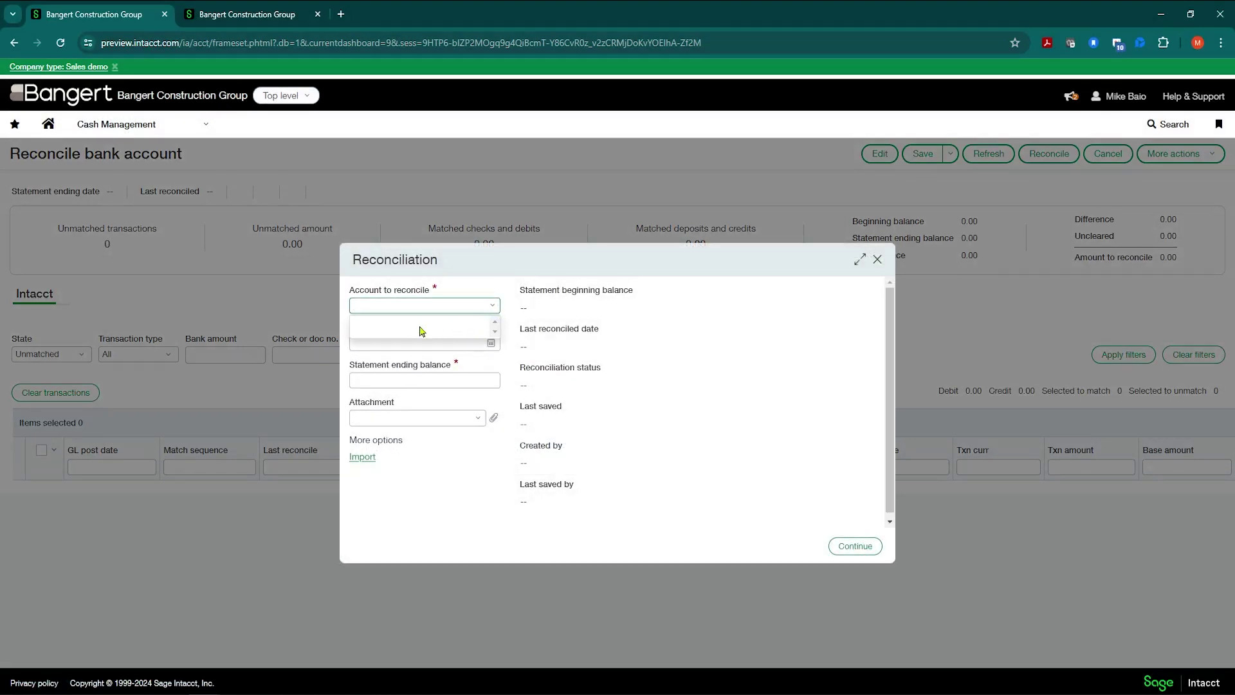
{"action": "left_click", "coordinate": [877, 259]}
Confirm the Top level entity list shows only Top level and RES--Timberline Residential
{"action": "left_click", "coordinate": [308, 97]}
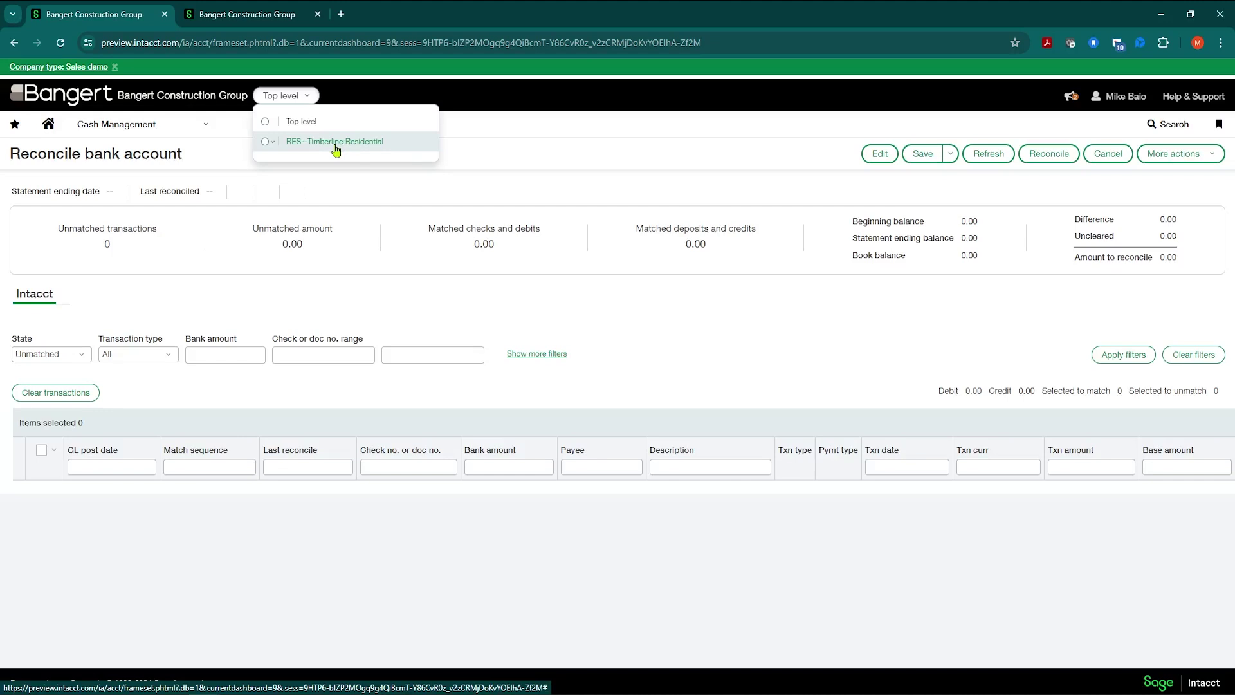
{"action": "left_click", "coordinate": [521, 146]}
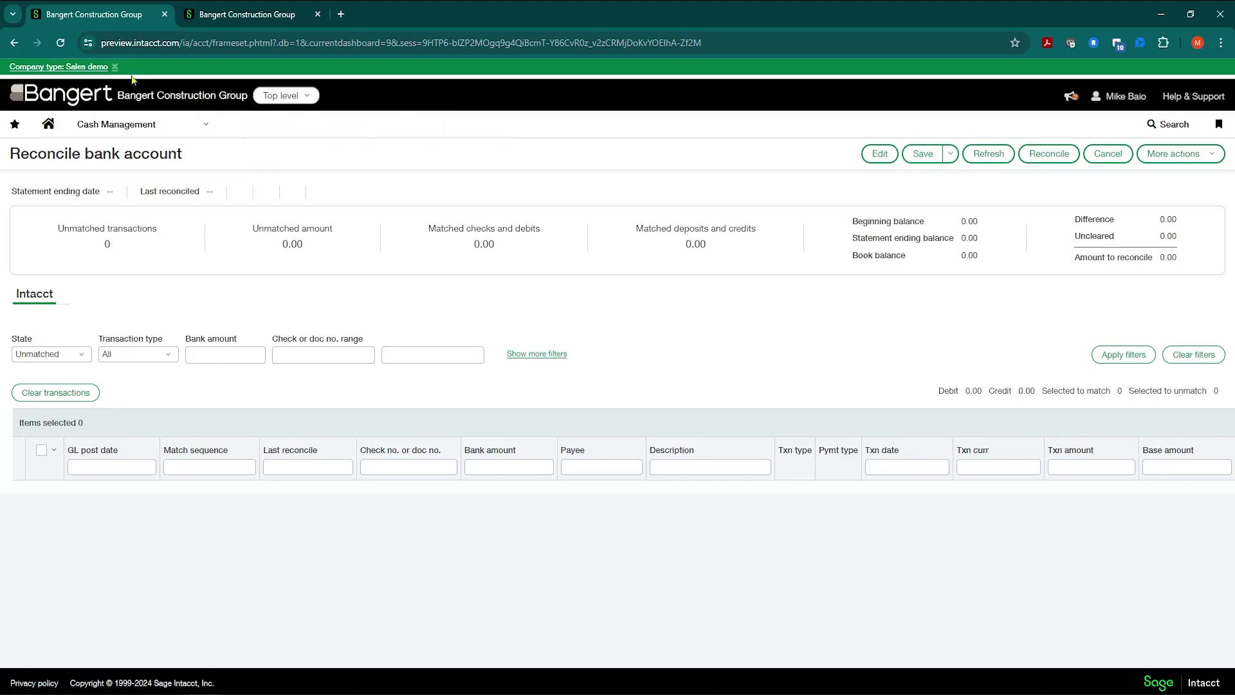
{"action": "left_click", "coordinate": [114, 67]}
{"action": "left_click", "coordinate": [309, 81]}
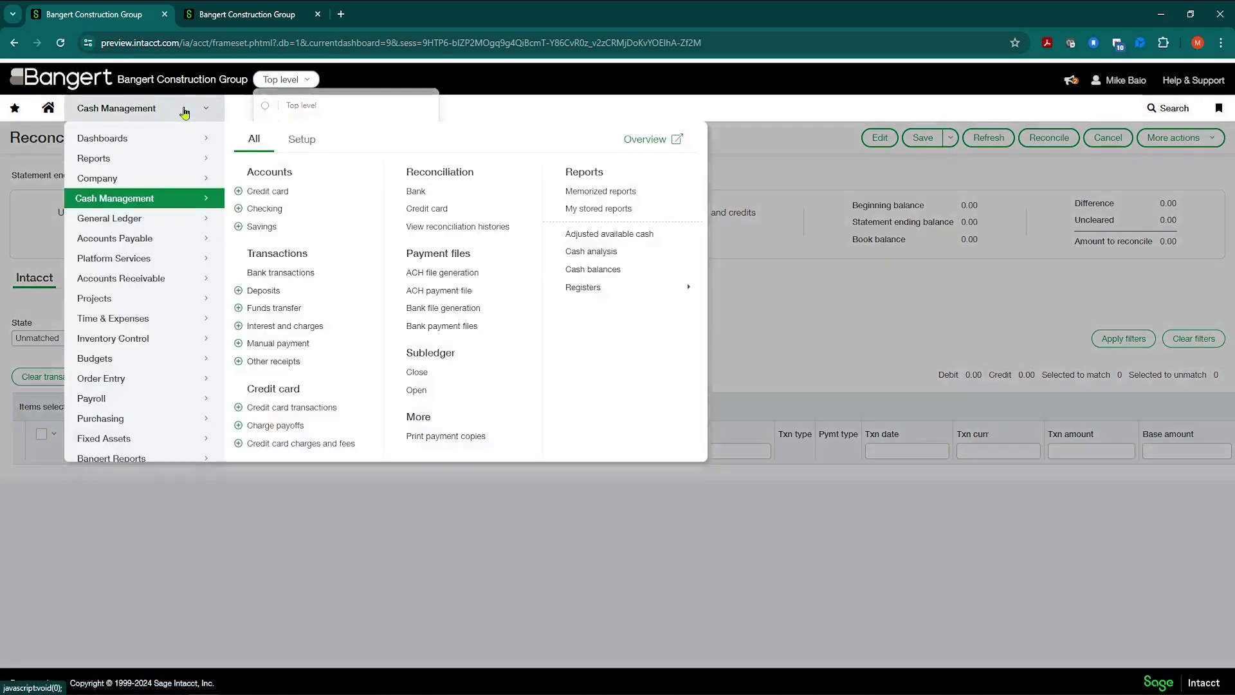
Leave reconciliation and confirm bank entity restrictions are still enabled in Cash Management Configuration
{"action": "left_click", "coordinate": [186, 112]}
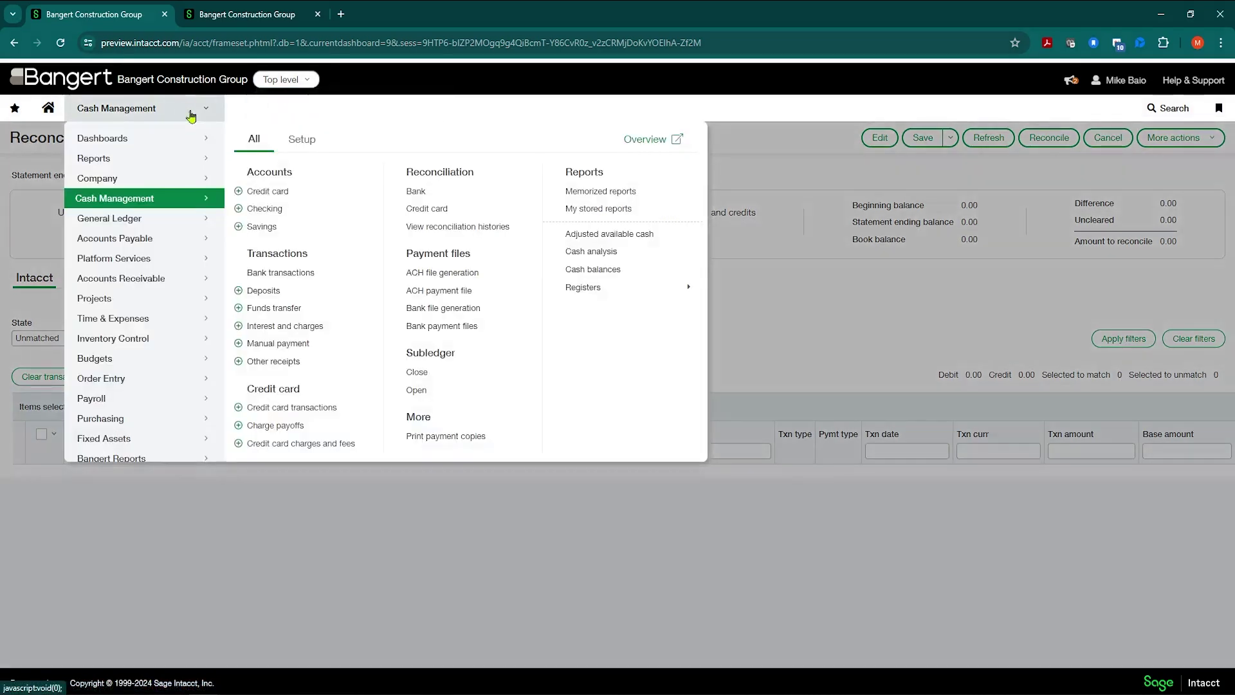
{"action": "left_click", "coordinate": [301, 140]}
{"action": "left_click", "coordinate": [277, 174]}
{"action": "left_click", "coordinate": [673, 127]}
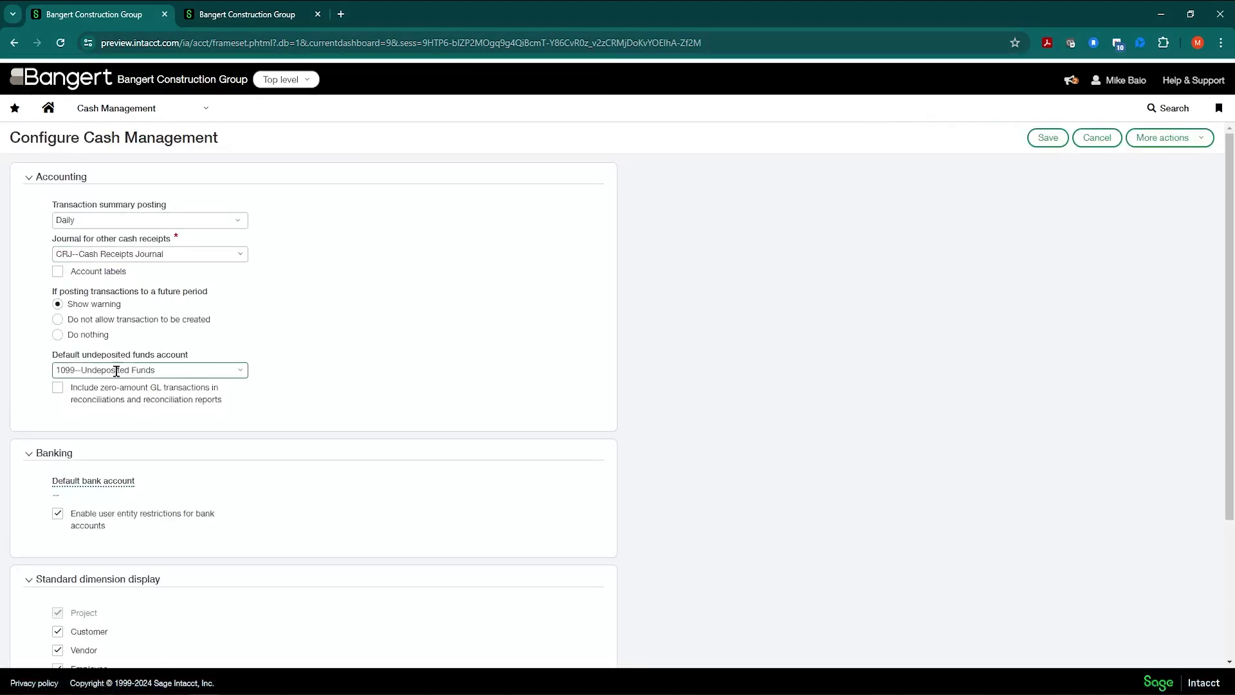
{"action": "scroll", "coordinate": [253, 366], "scroll_direction": "down", "scroll_amount": 3}
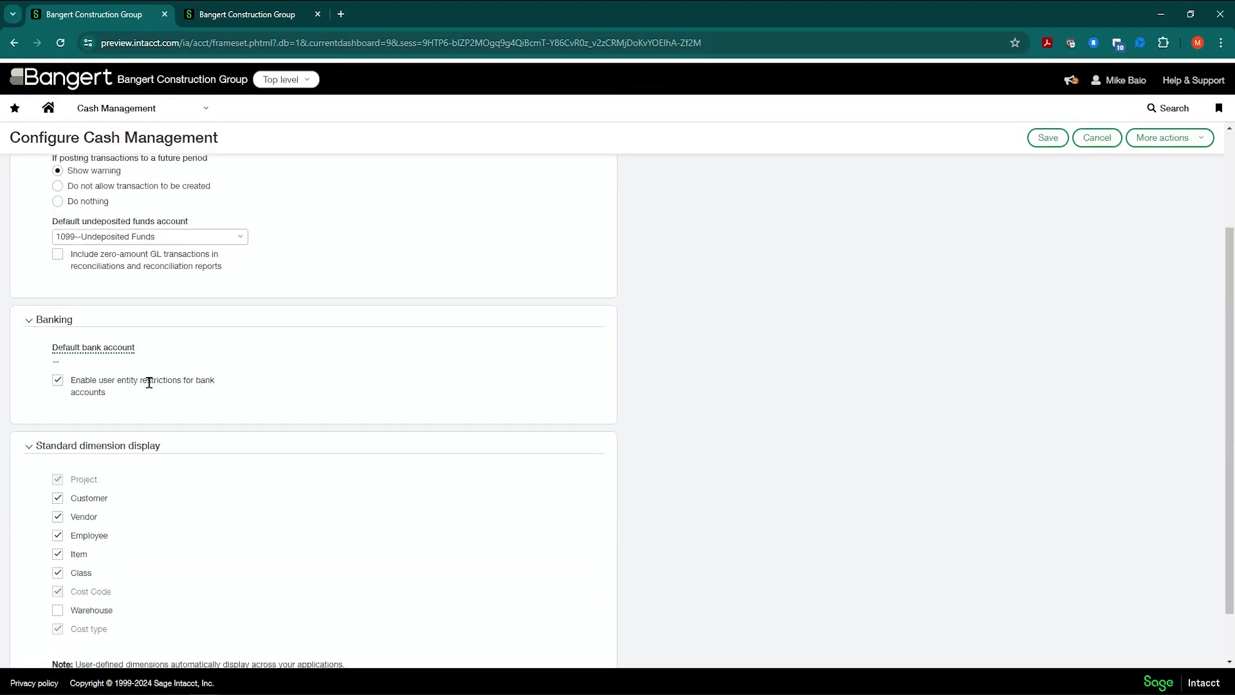
{"action": "scroll", "coordinate": [151, 381], "scroll_direction": "up", "scroll_amount": 2}
Clear RES--Timberline Residential from row 1 of the user's entities and save
{"action": "left_click", "coordinate": [188, 111]}
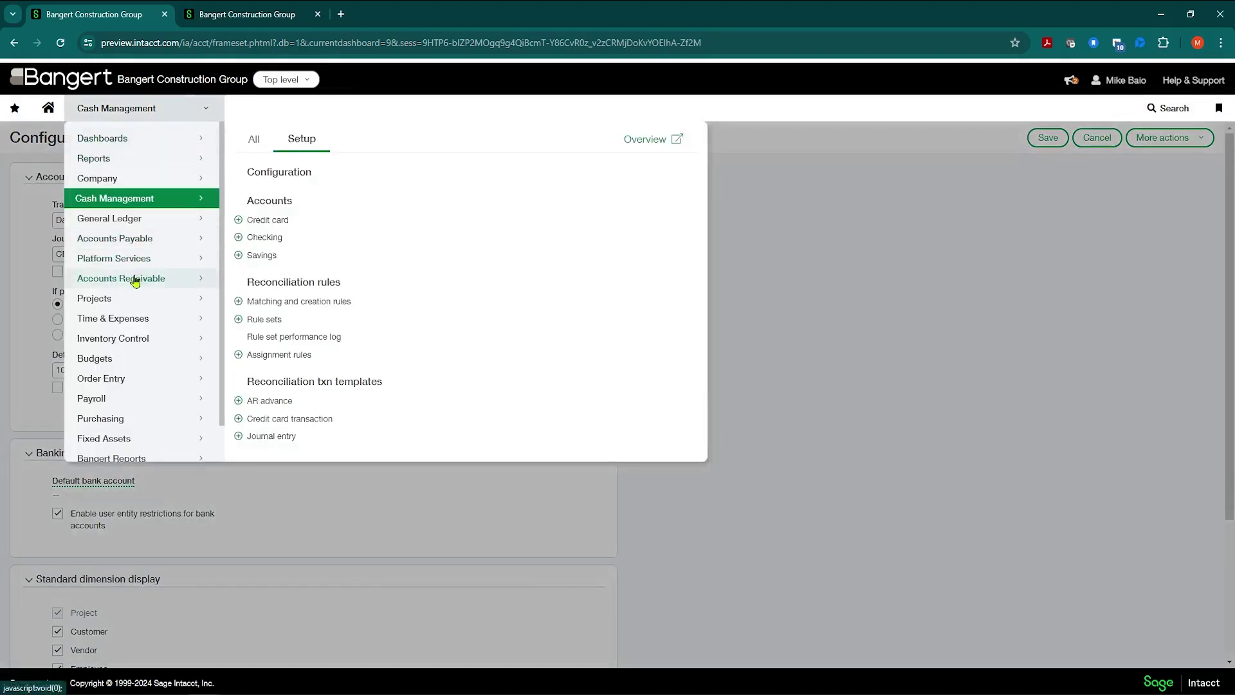
{"action": "mouse_move", "coordinate": [144, 178]}
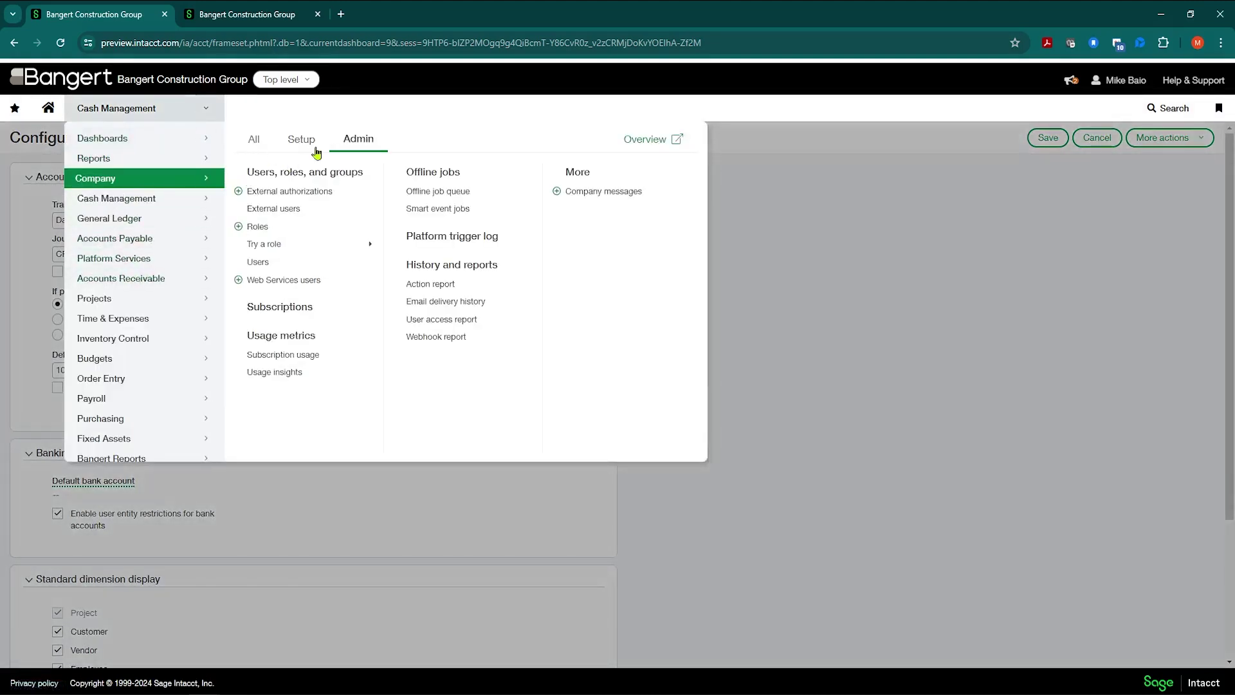
{"action": "left_click", "coordinate": [258, 262]}
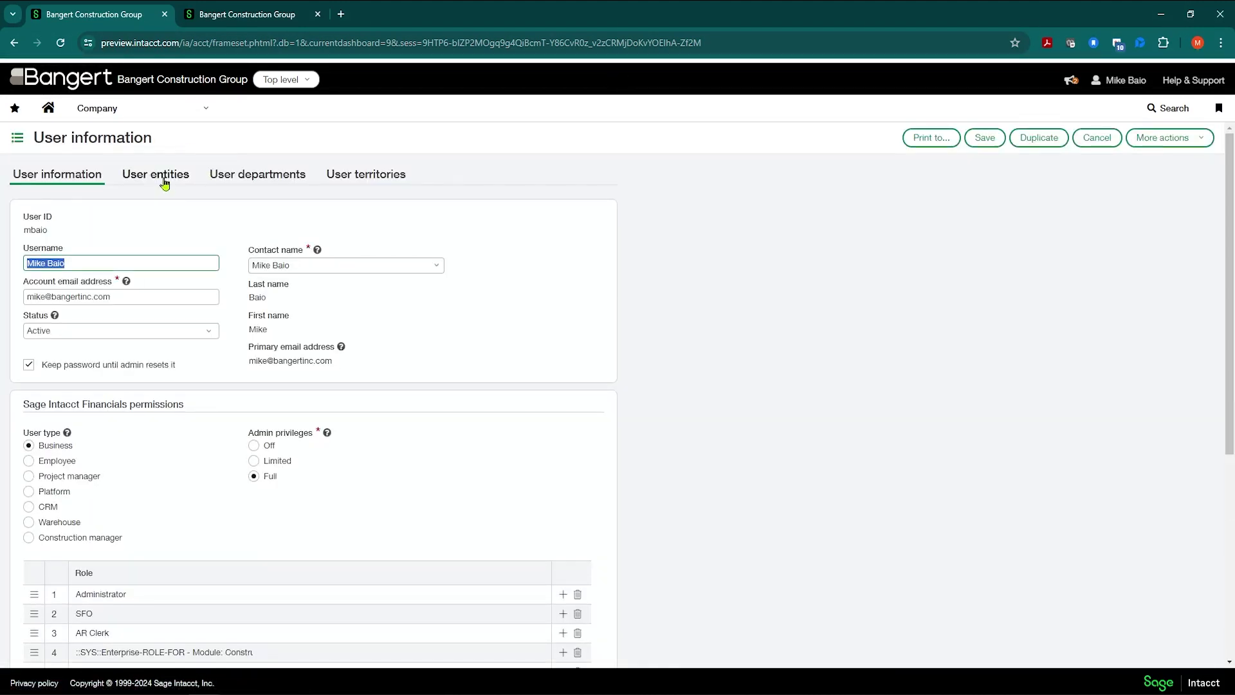
{"action": "left_click", "coordinate": [164, 181]}
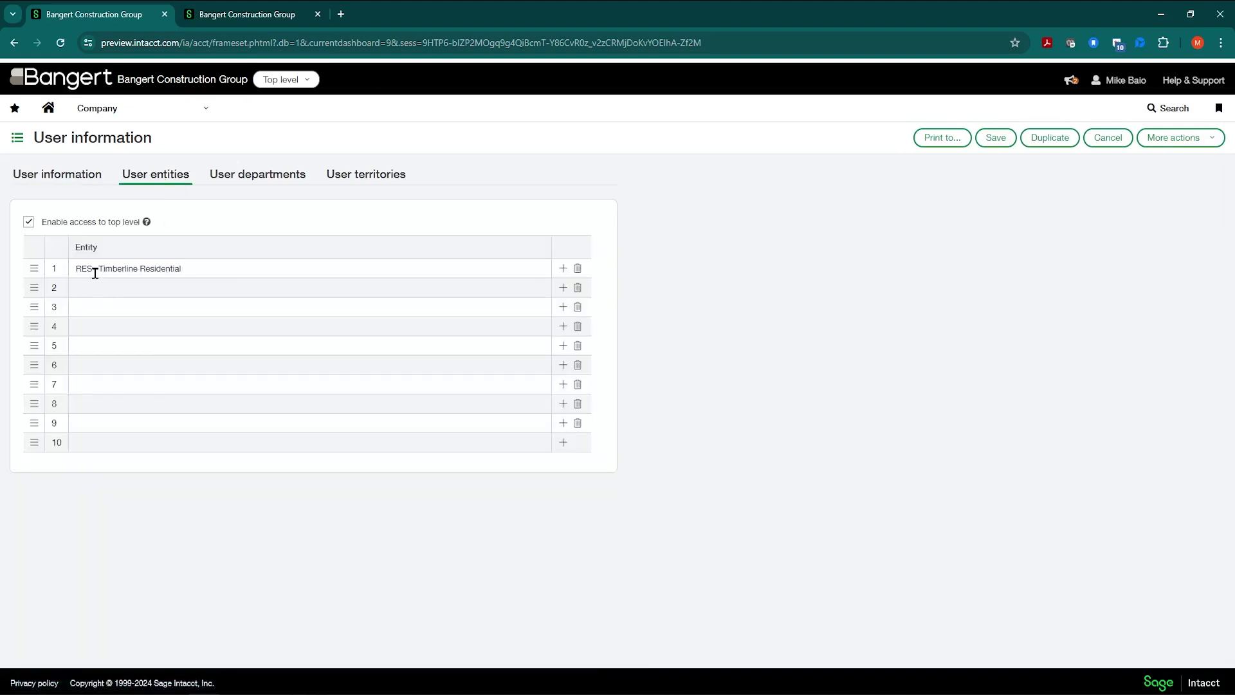
{"action": "left_click", "coordinate": [221, 268]}
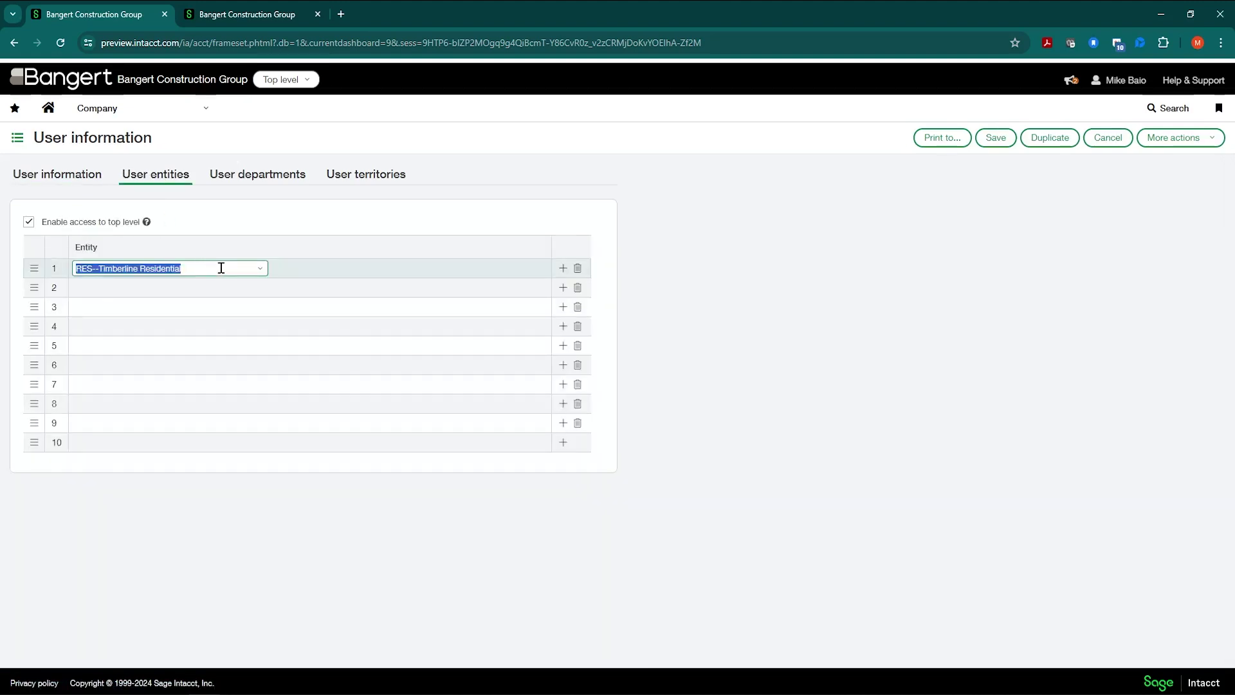
{"action": "key", "text": "BackSpace"}
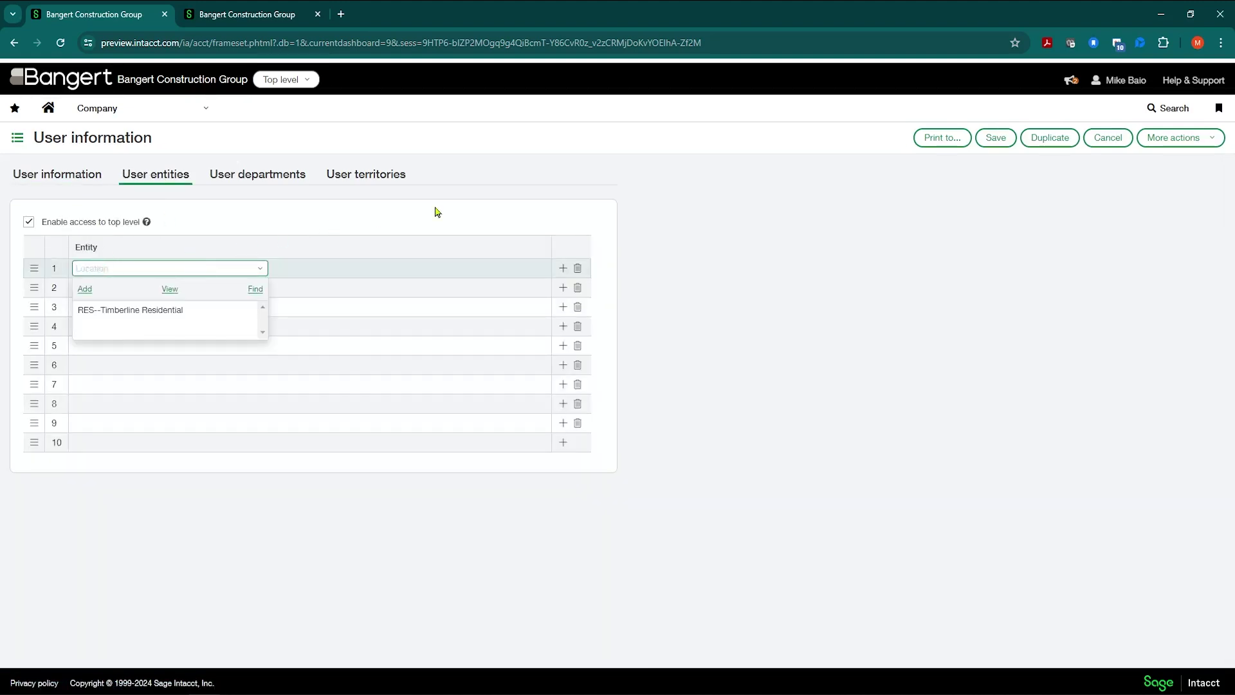
{"action": "left_click", "coordinate": [490, 203]}
{"action": "left_click", "coordinate": [989, 141]}
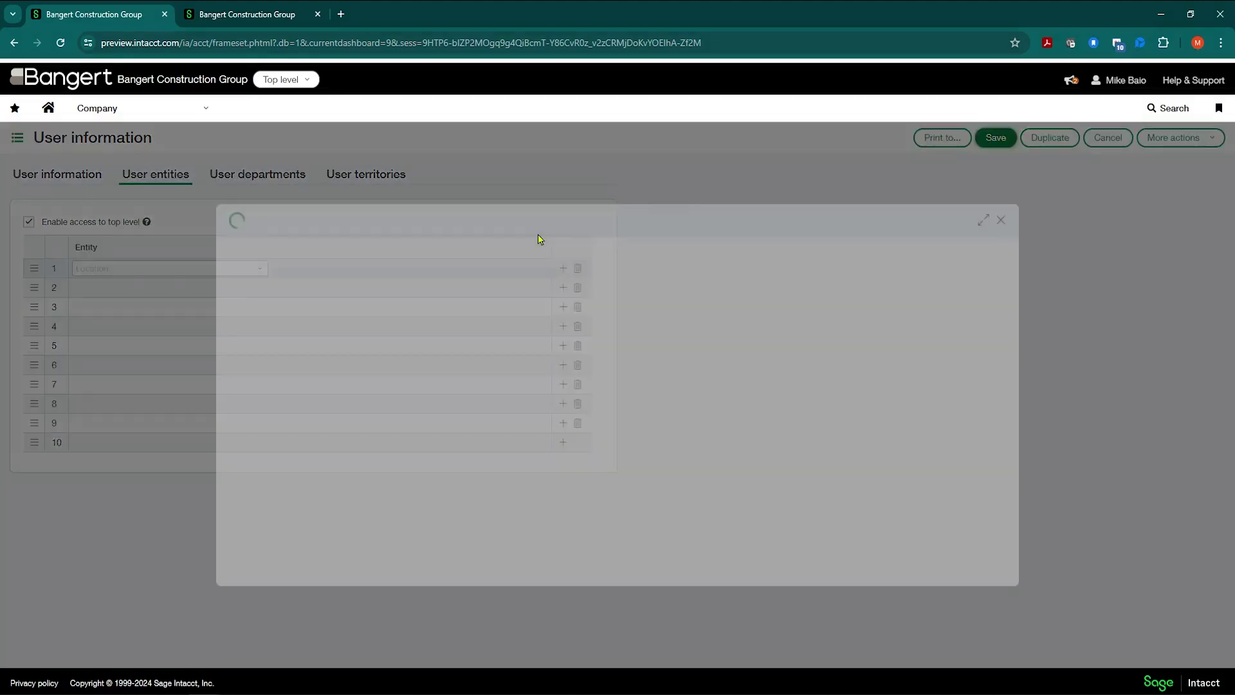